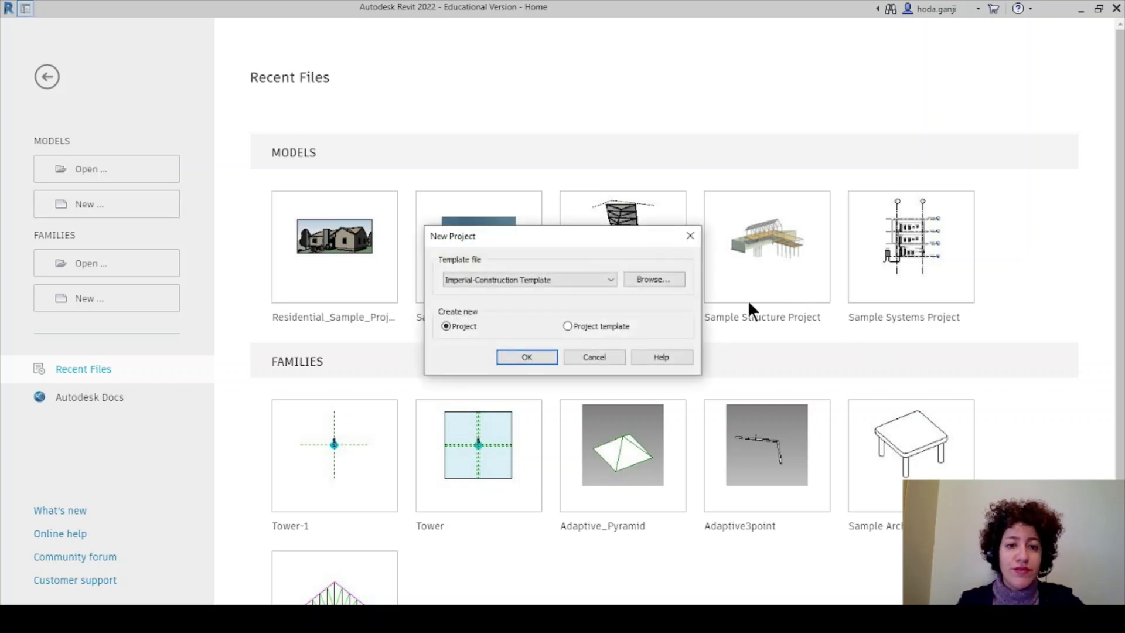
Create a new project from a metric template
left_click(546, 278)
left_click(546, 355)
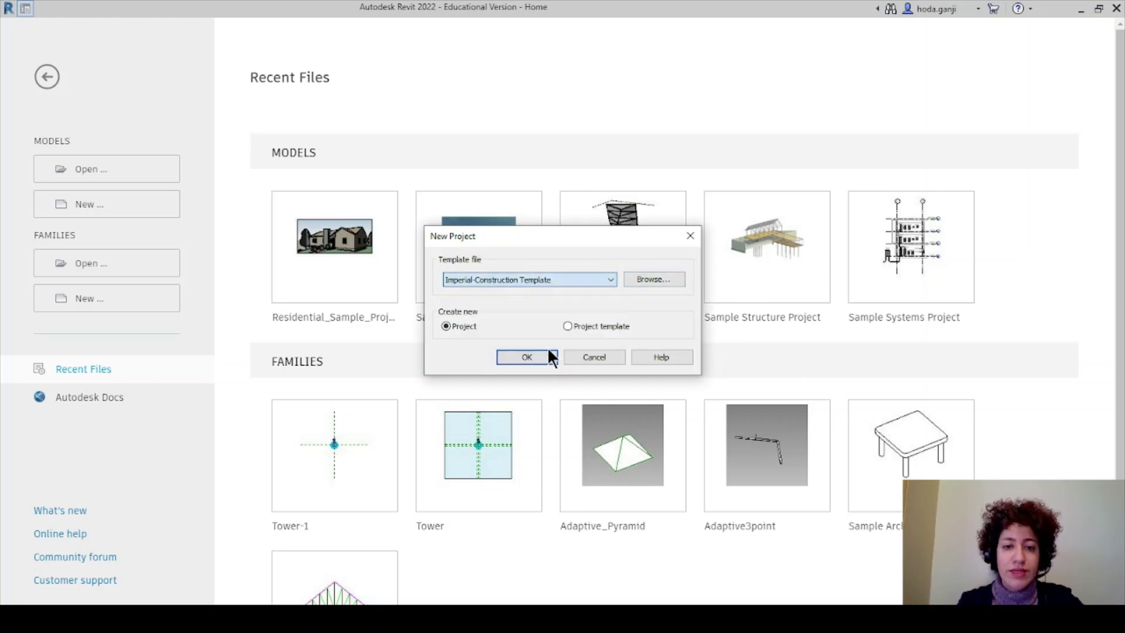
left_click(530, 352)
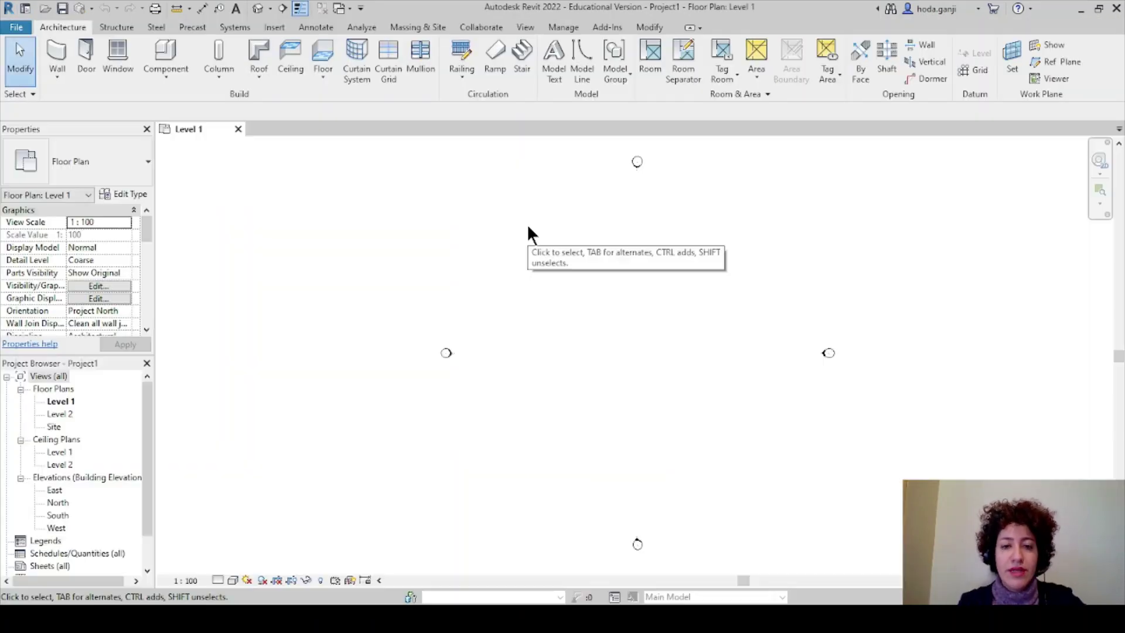
Set the project's length units to meters with 3 decimal places
key("u")
key("n")
left_click(609, 257)
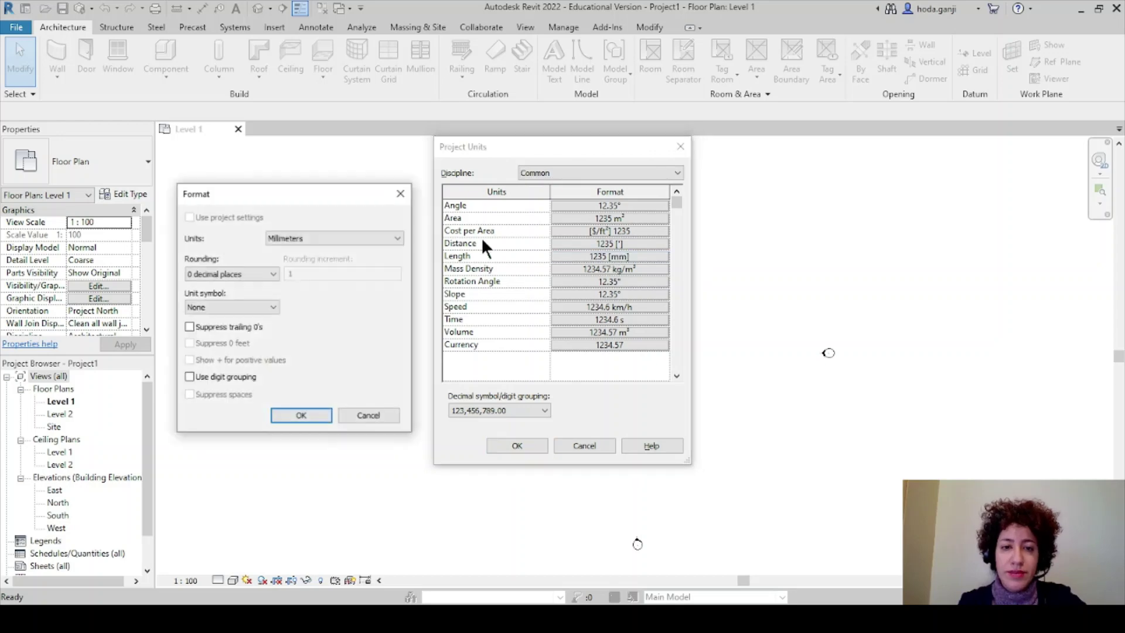
left_click(338, 238)
left_click(342, 290)
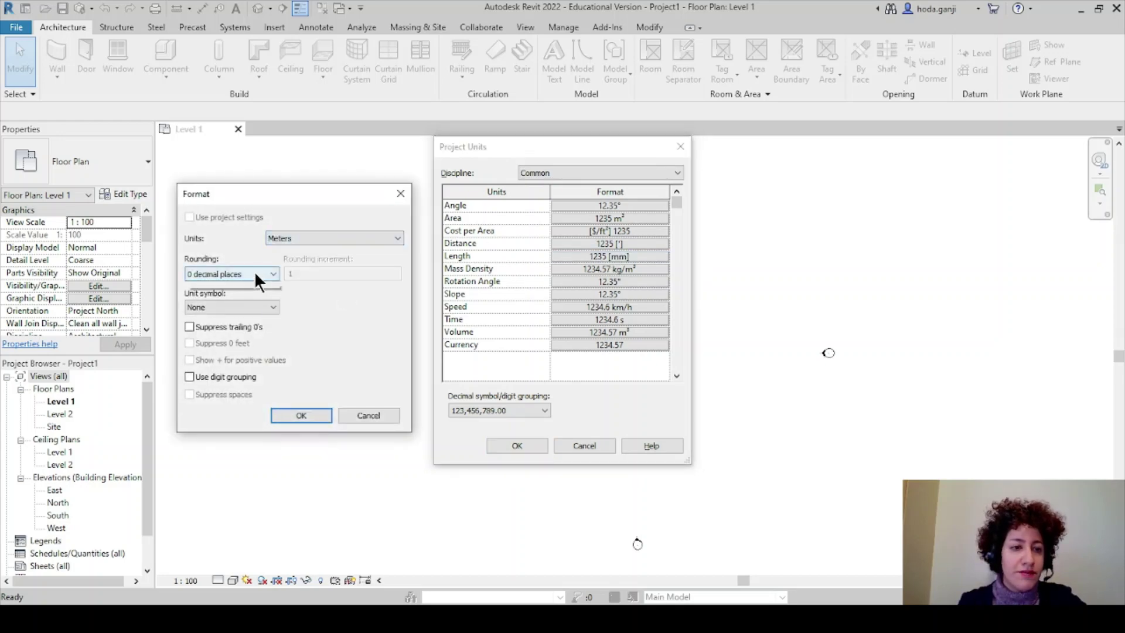
left_click(255, 273)
left_click(258, 342)
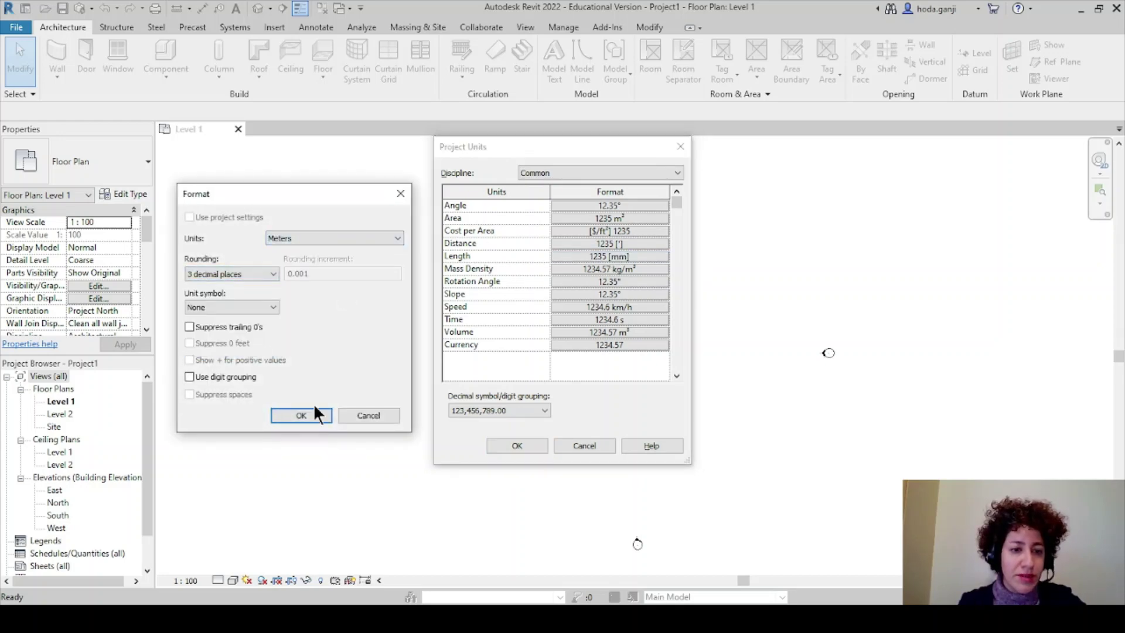
left_click(301, 415)
left_click(522, 445)
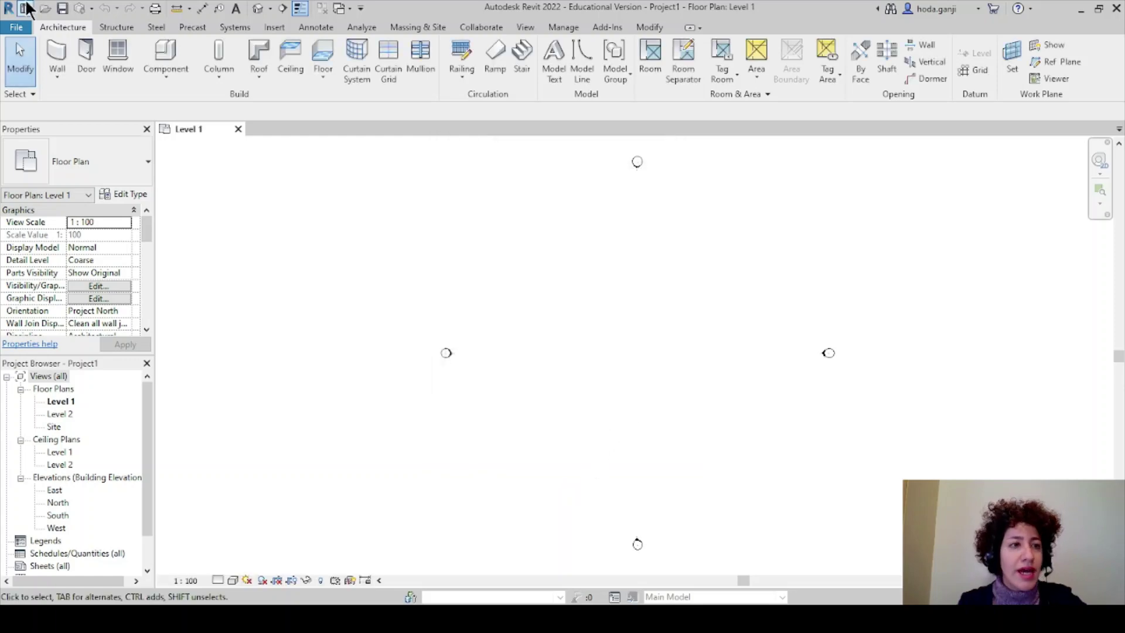
Draw a closed L-shaped loop of Generic - 200mm walls on Level 1, about 15.8 m wide and 20 m tall overall
key("w")
key("a")
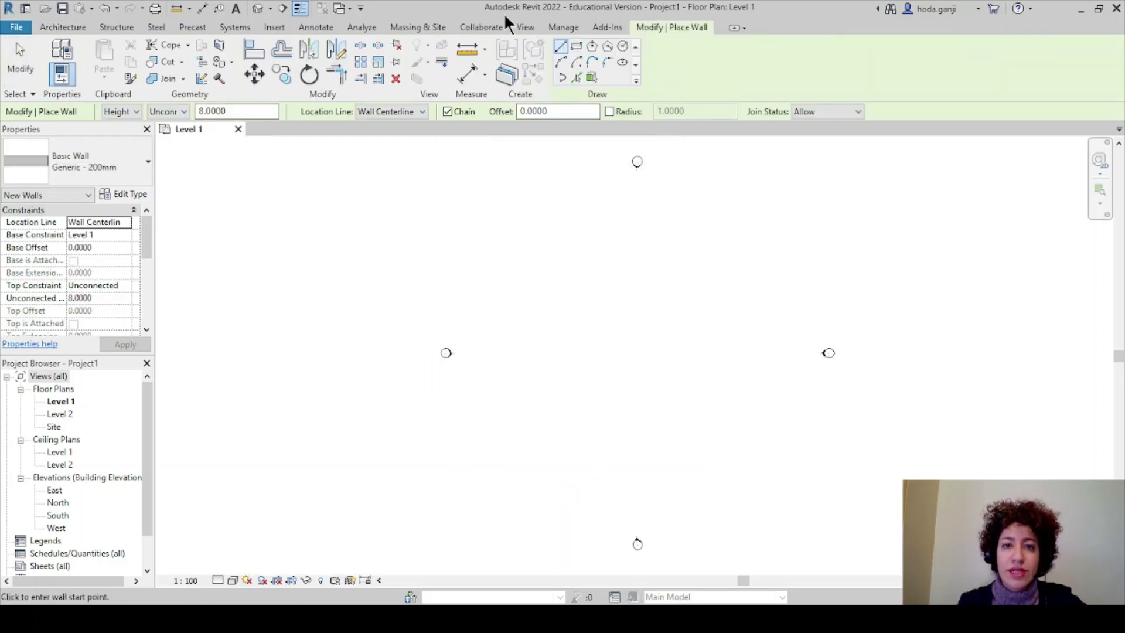
left_click(548, 323)
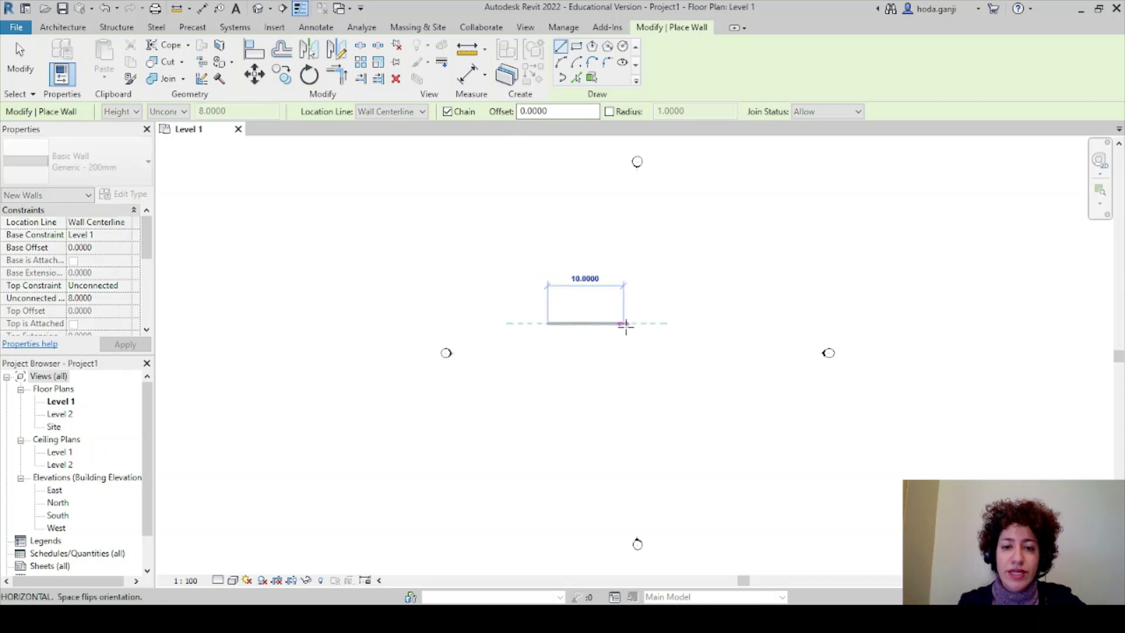
left_click(600, 323)
left_click(601, 262)
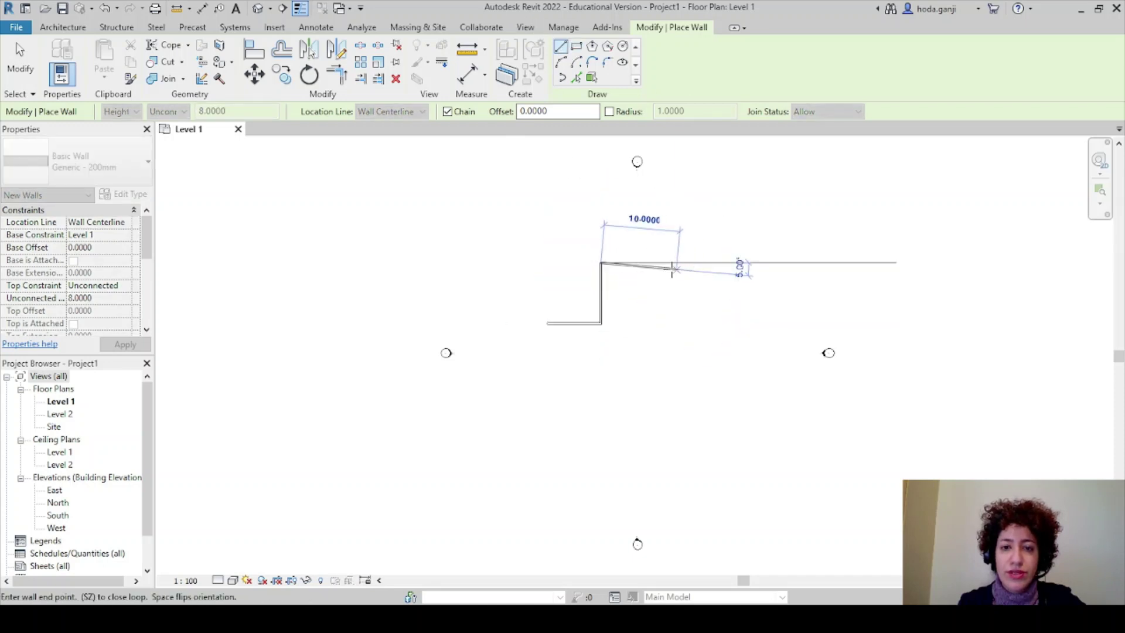
left_click(670, 263)
left_click(669, 415)
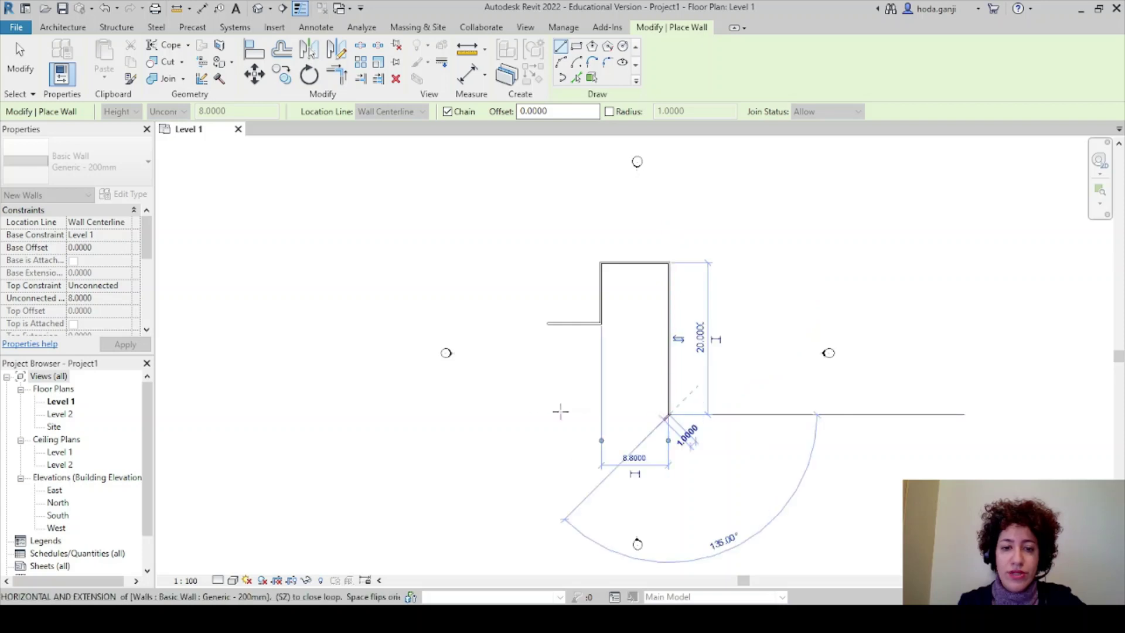
left_click(548, 414)
scroll(547, 367, "up", 3)
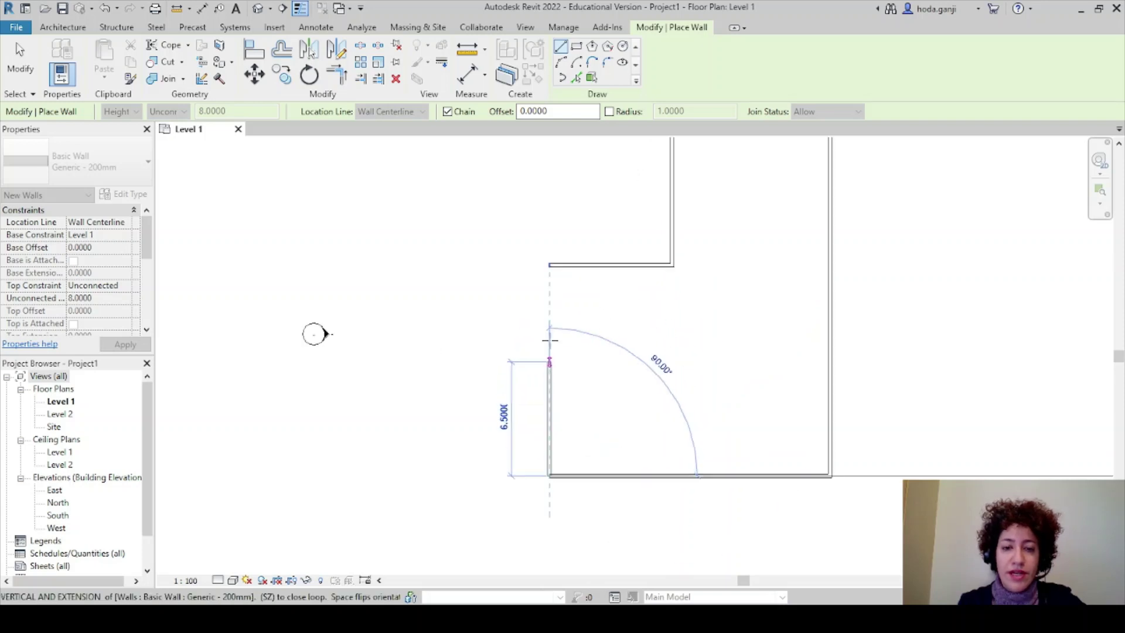
left_click(547, 323)
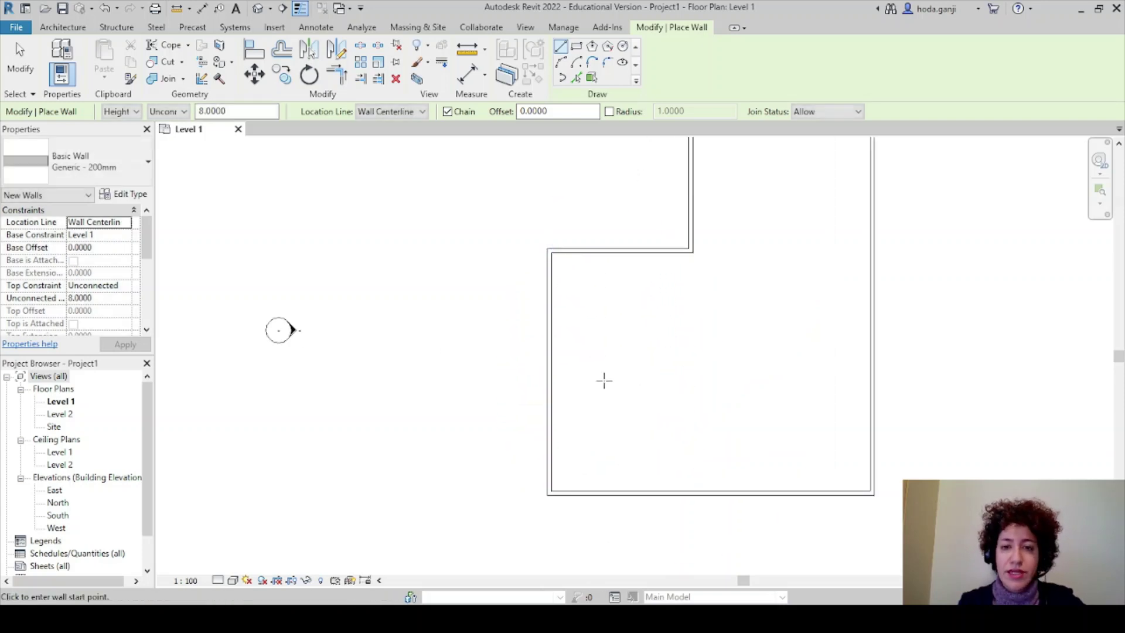
scroll(603, 379, "down", 3)
scroll(754, 178, "up", 1)
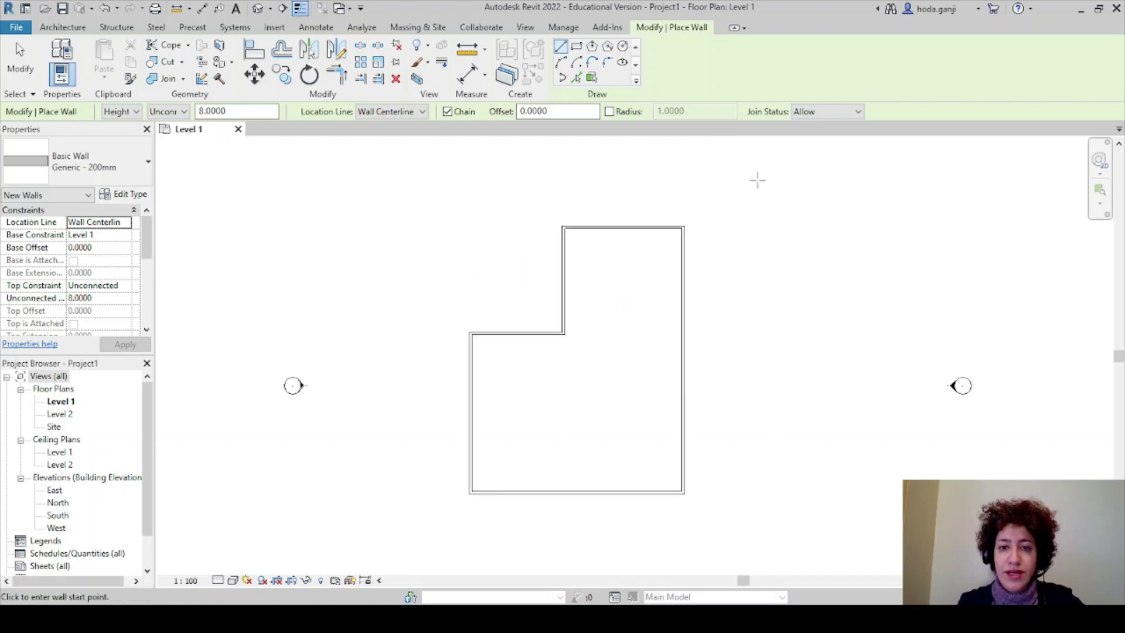
key("Escape")
key("Escape")
Place three M_Window-Casement-Double 1400 x 1800mm windows, two in the plan's top wall and one in the stepped-back horizontal wall
left_click(124, 47)
left_click(138, 160)
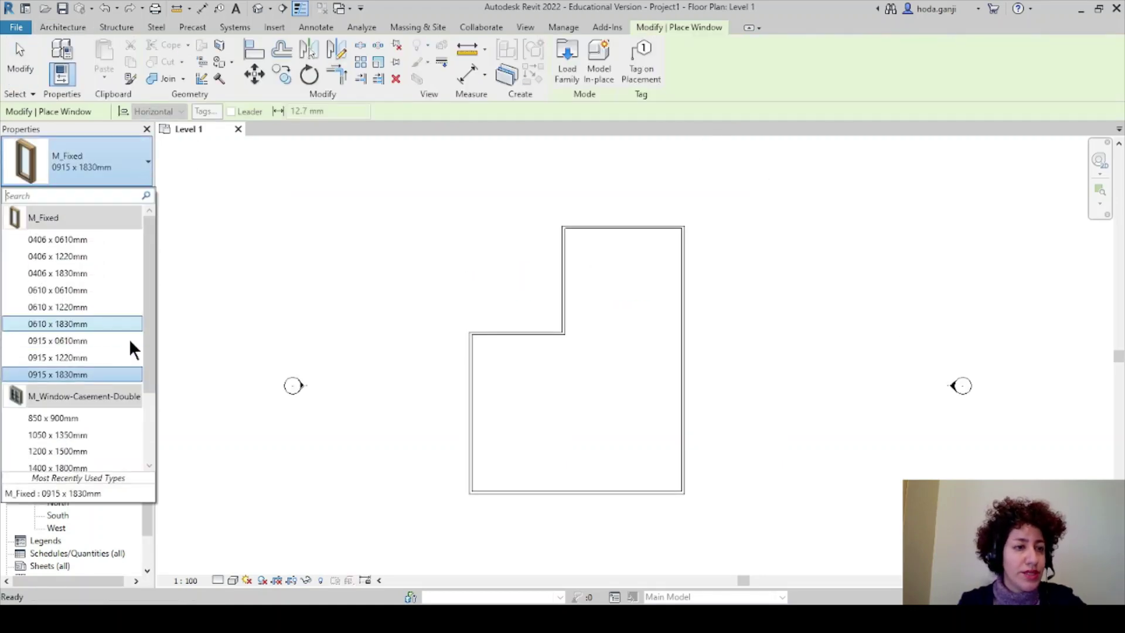
scroll(123, 345, "down", 2)
left_click(57, 369)
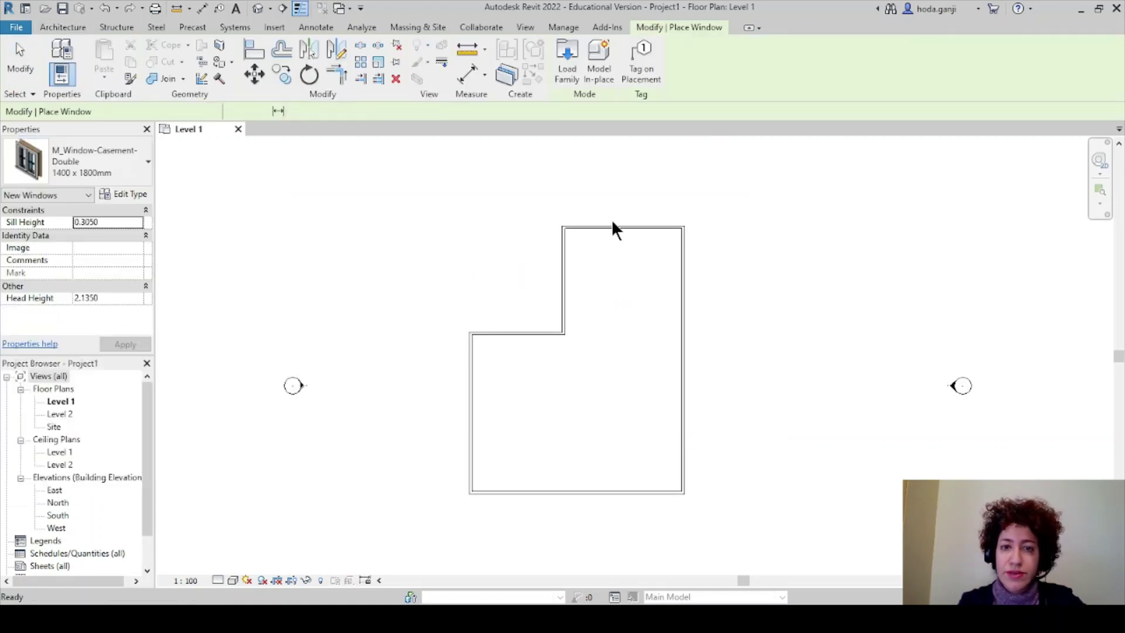
scroll(611, 223, "up", 2)
left_click(386, 447)
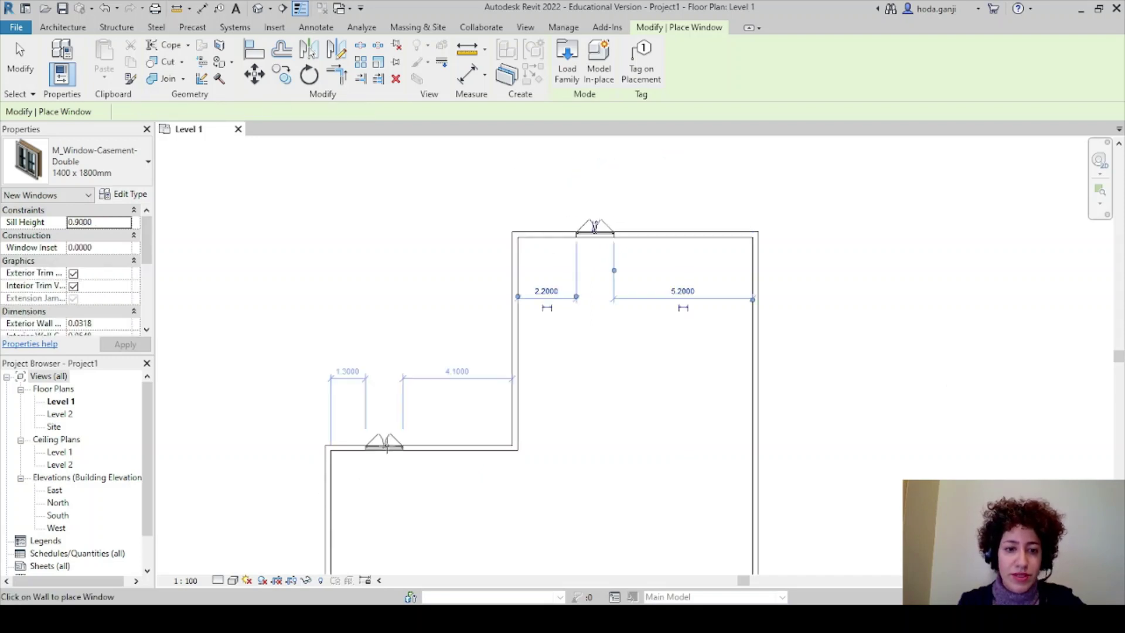
left_click(707, 228)
Place one casement window in the plan's bottom wall, about 2.8 m from its left corner
scroll(515, 211, "down", 4)
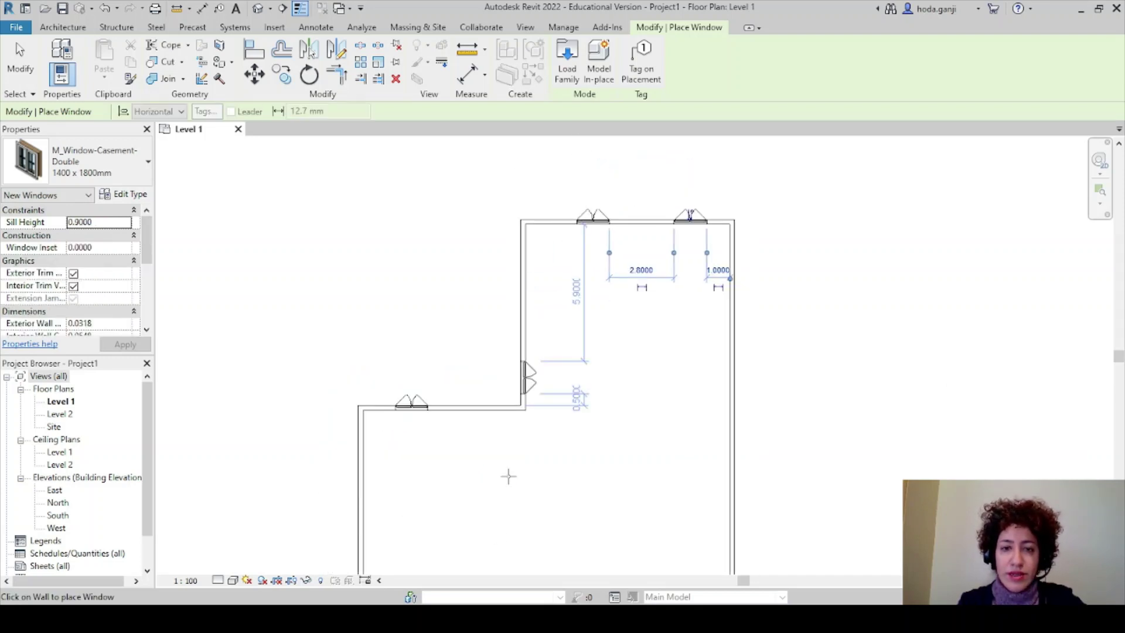
scroll(502, 475, "up", 4)
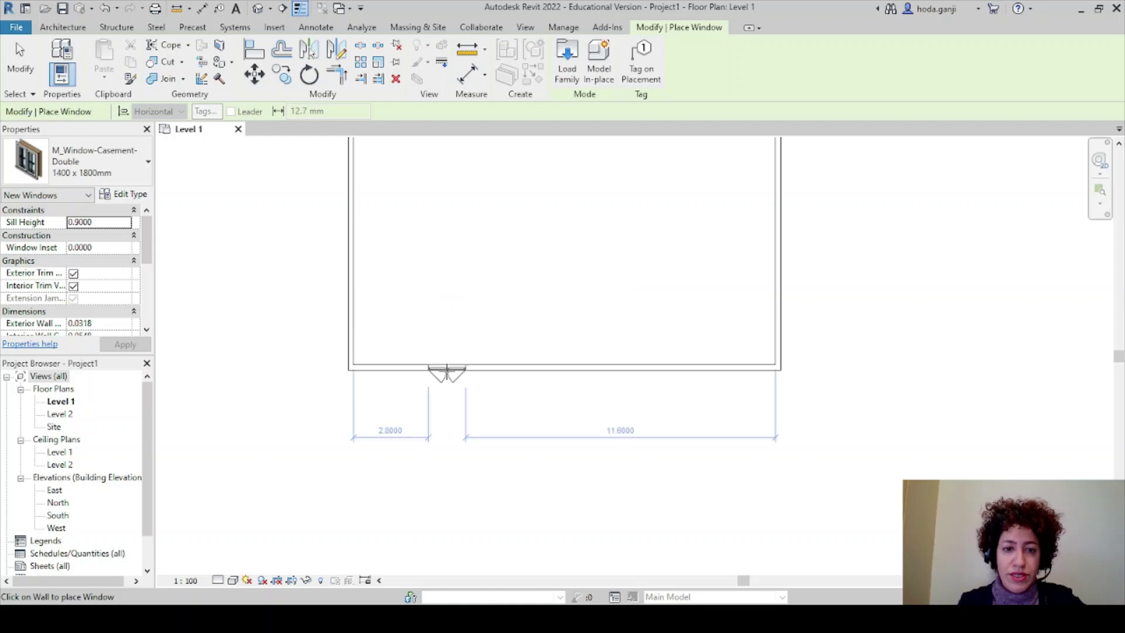
left_click(447, 371)
key("Escape")
key("Escape")
Make a linear array of 4 from the bottom wall's window, with the last copy about 9 m away horizontally
left_click_drag(403, 319, 520, 427)
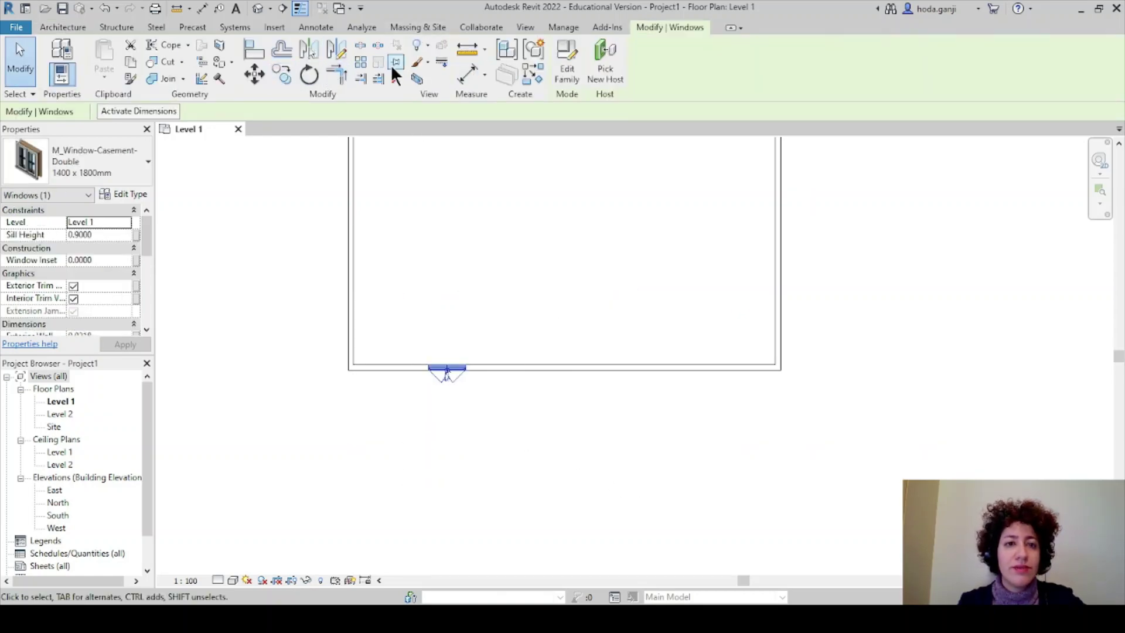
left_click(361, 62)
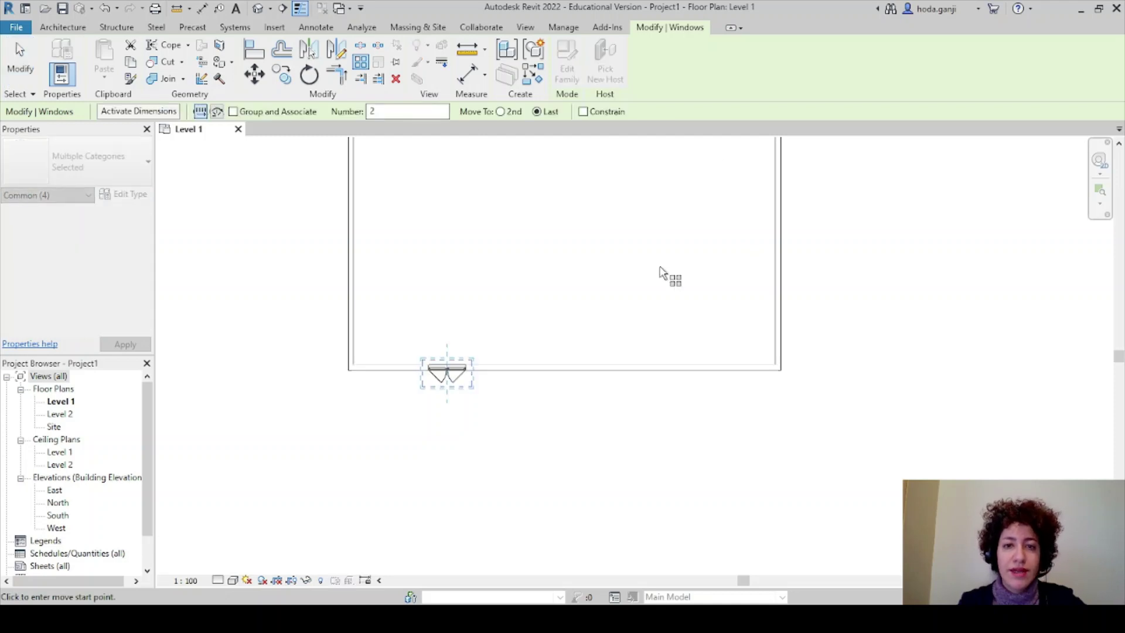
double_click(398, 112)
type("4")
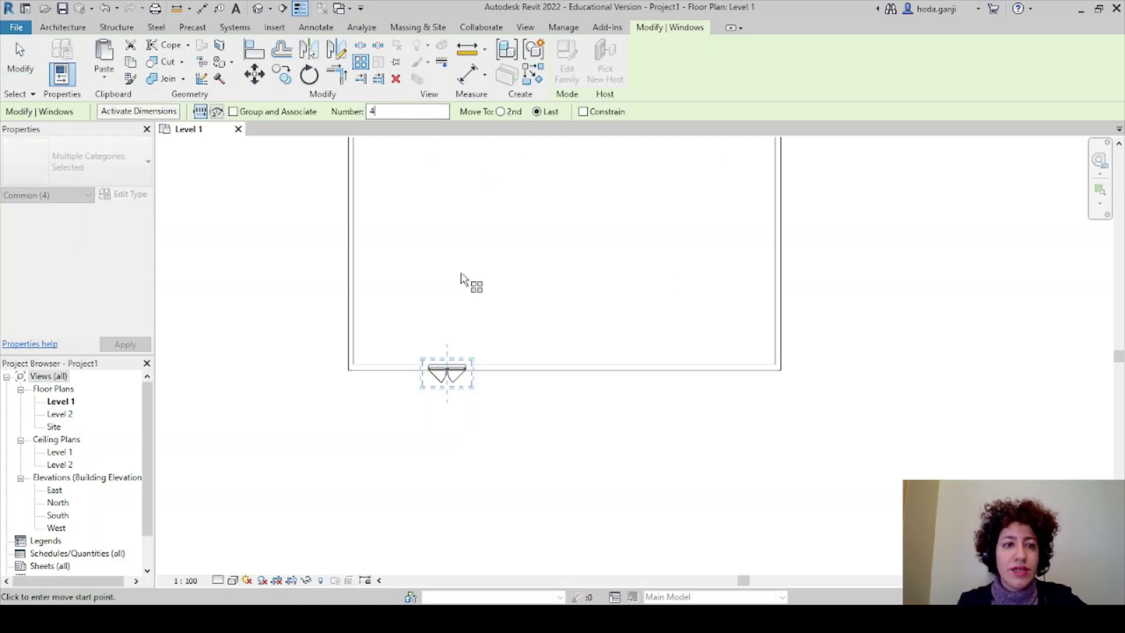
left_click(455, 292)
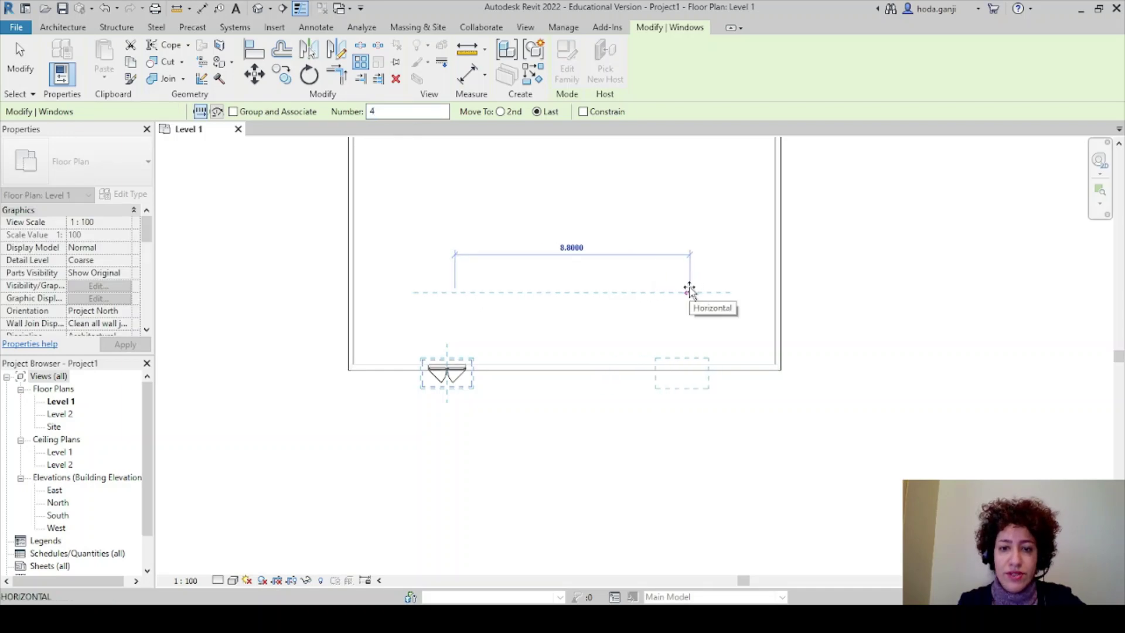
left_click(698, 291)
Place three more 1400 x 1800mm casement windows along the plan's right wall and two along the lower left wall
scroll(575, 459, "down", 3)
scroll(670, 270, "up", 2)
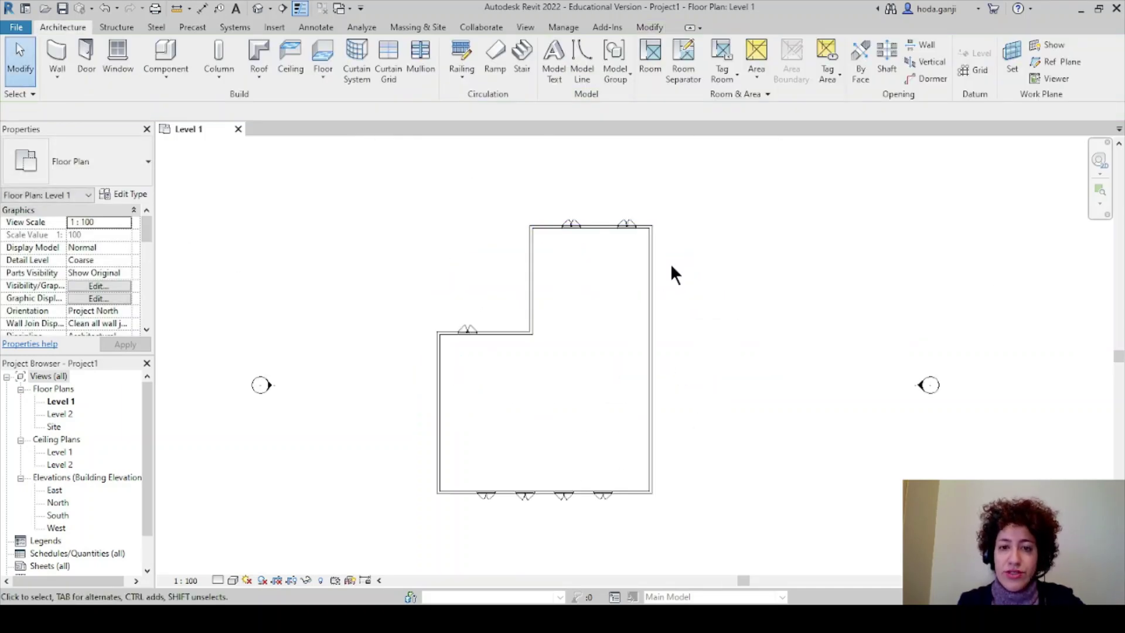
scroll(645, 410, "up", 1)
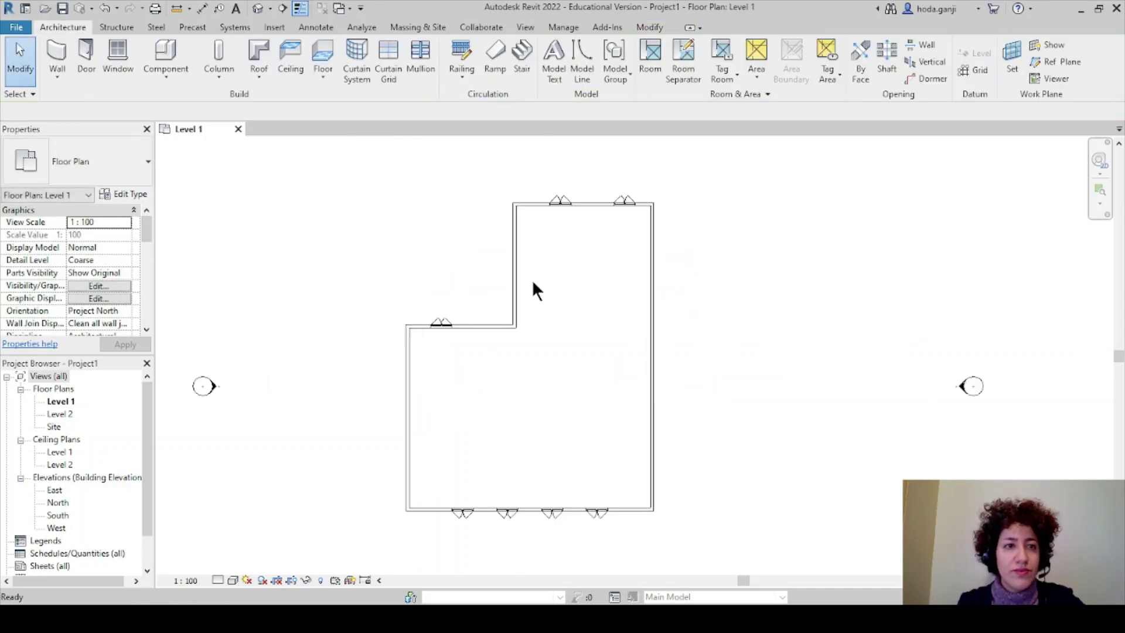
left_click(116, 54)
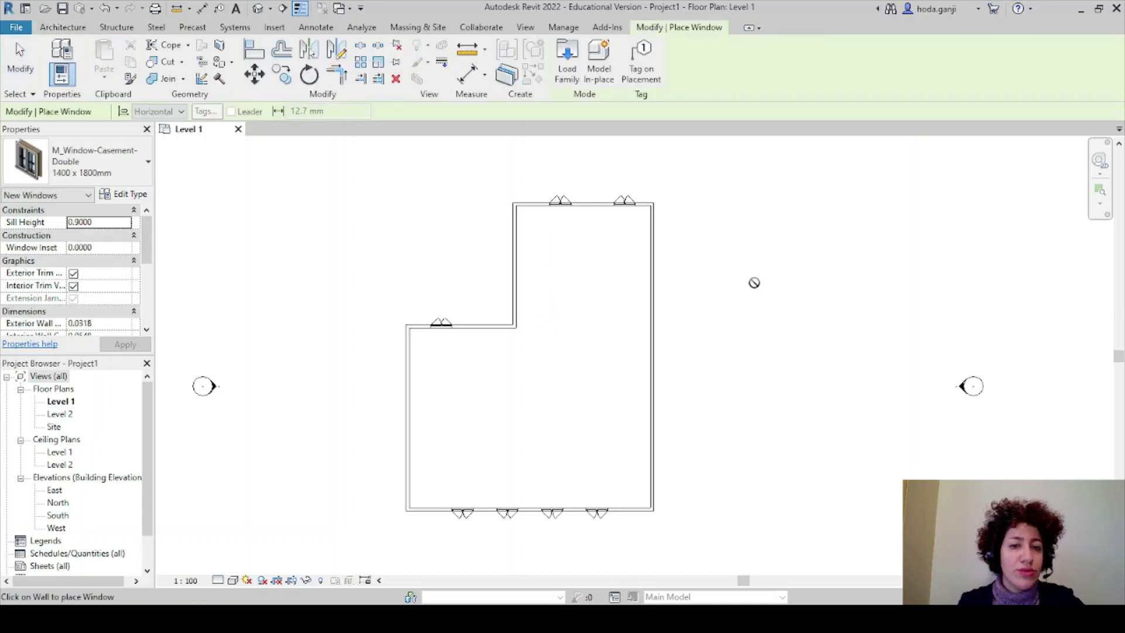
left_click(651, 363)
left_click(656, 441)
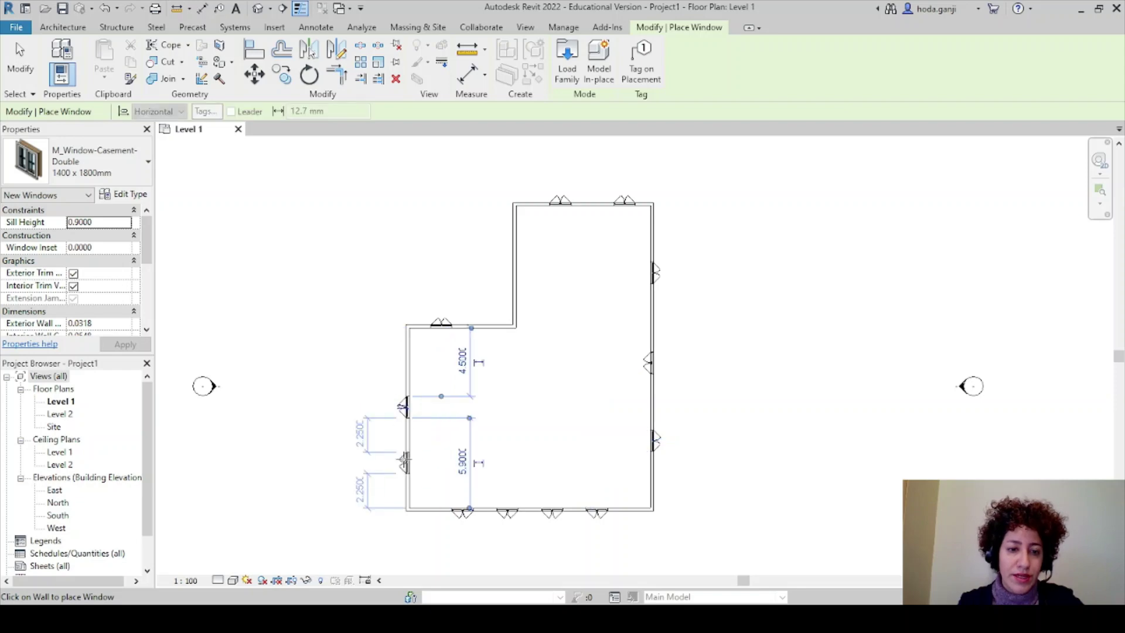
left_click(409, 463)
key("Escape")
Create a new schedule for the Windows category in the New Construction phase
scroll(842, 326, "up", 1)
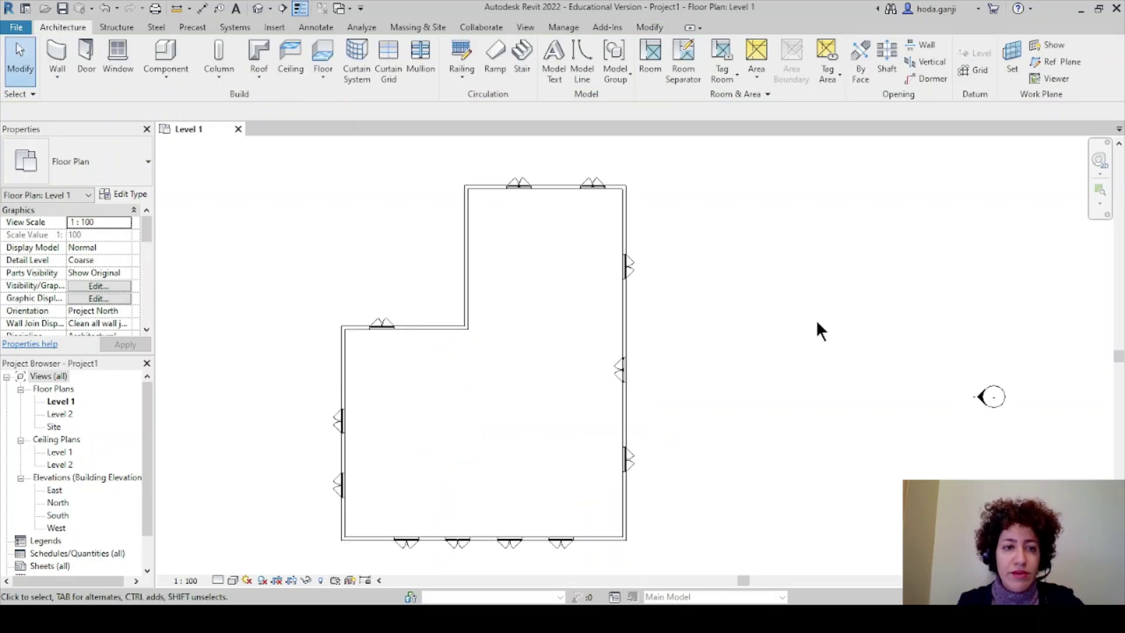
middle_click_drag(817, 326, 789, 321)
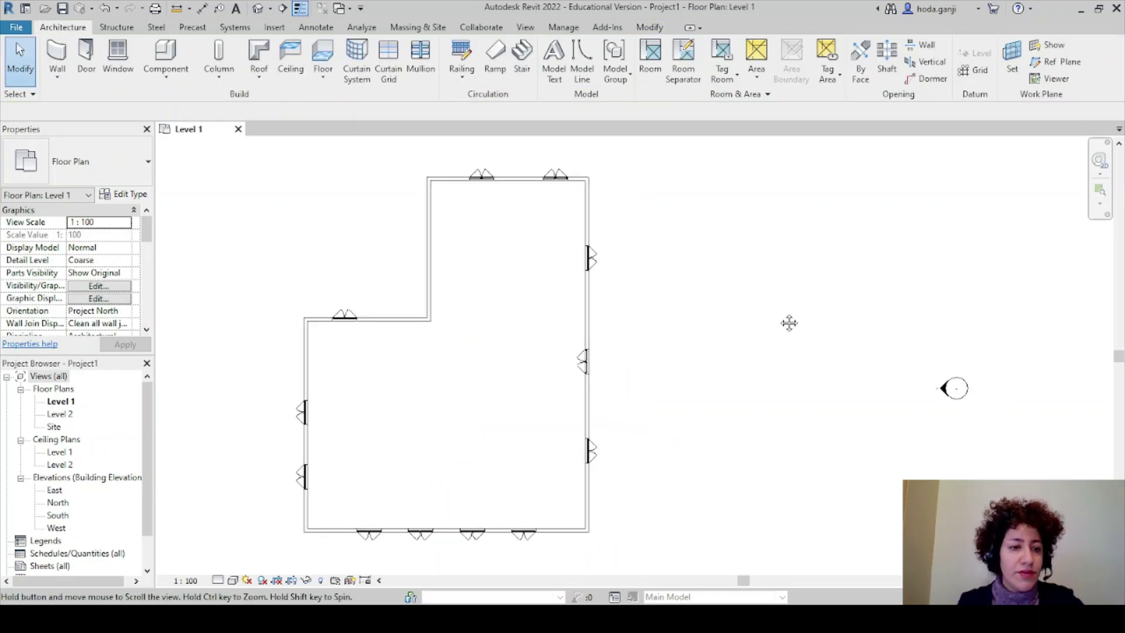
left_click(527, 27)
left_click(727, 45)
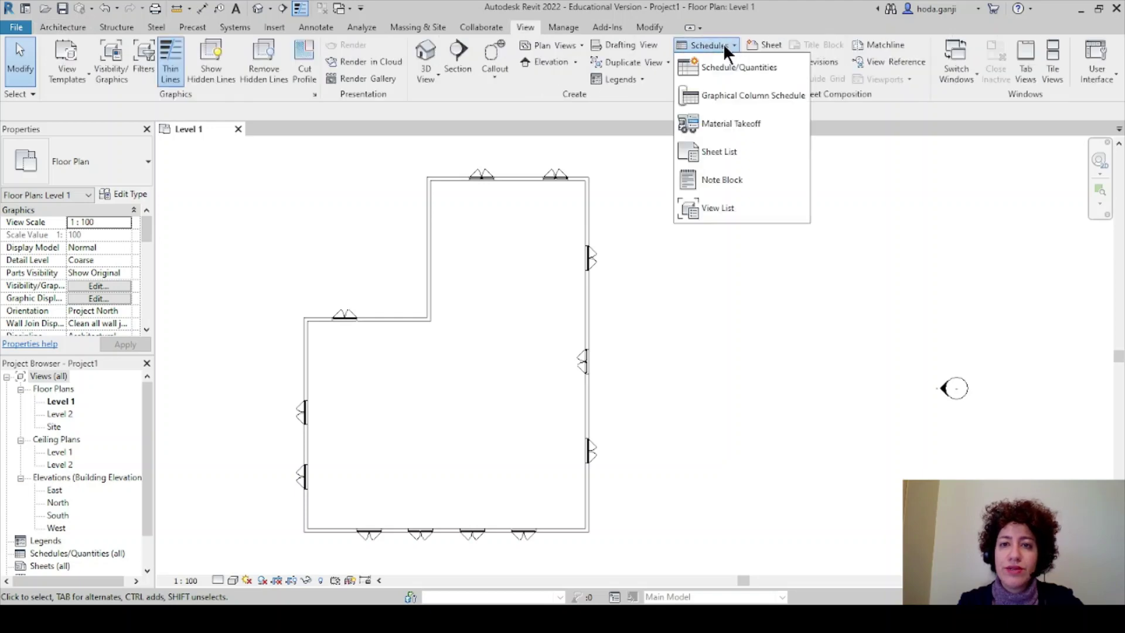
left_click(701, 66)
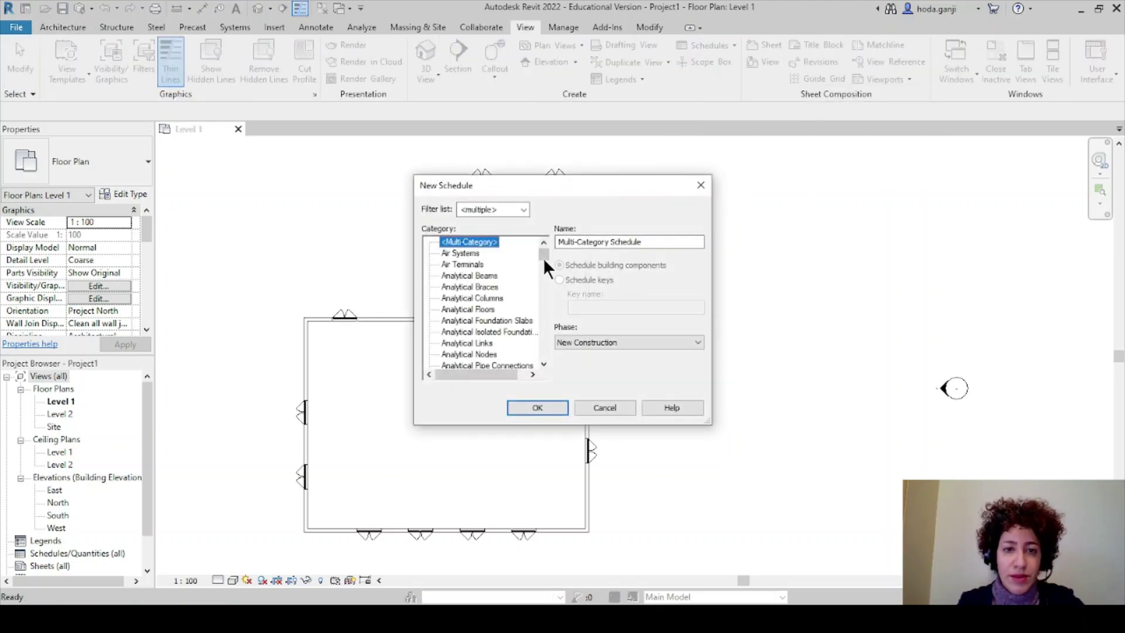
left_click_drag(544, 258, 548, 357)
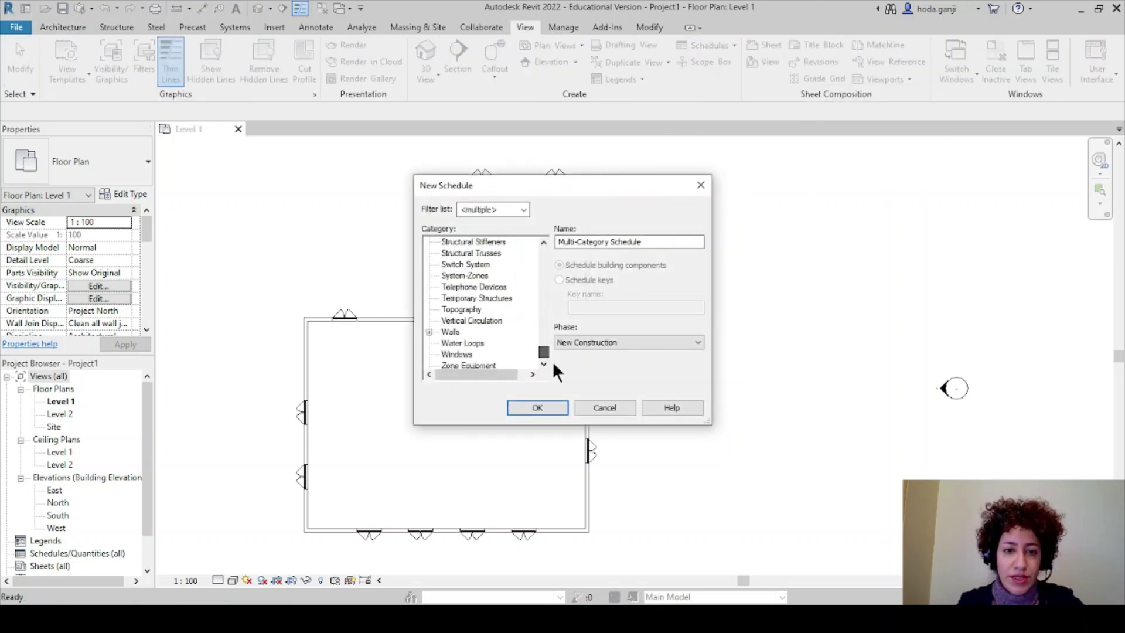
left_click(456, 354)
left_click(537, 407)
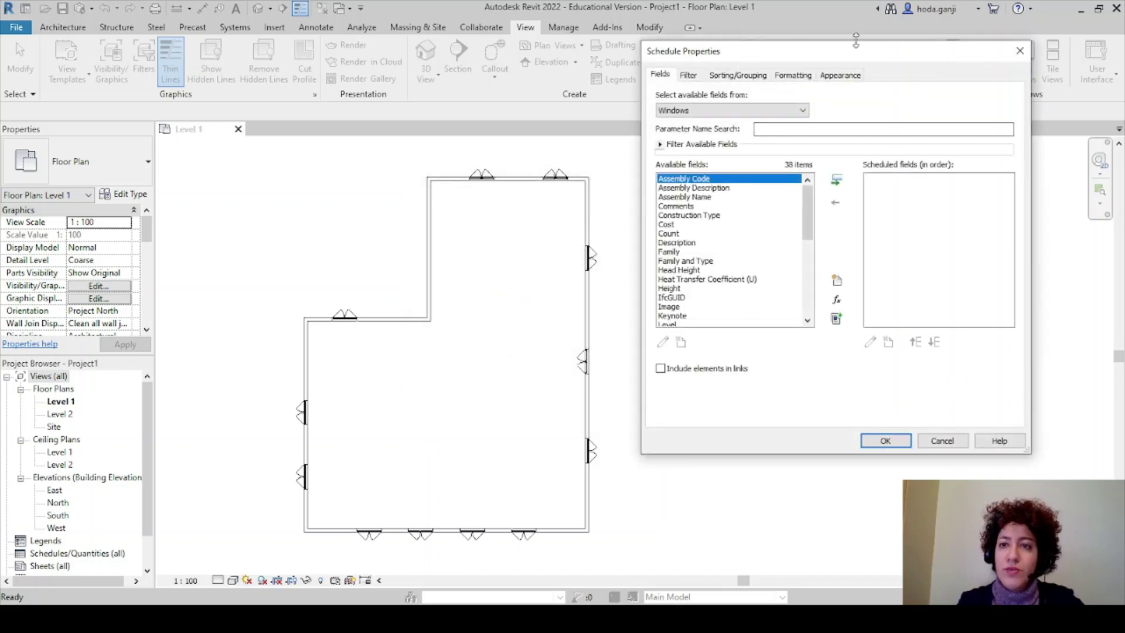
Add the Count, Type and Type Mark fields to the window schedule, in that order
left_click_drag(855, 42, 451, 24)
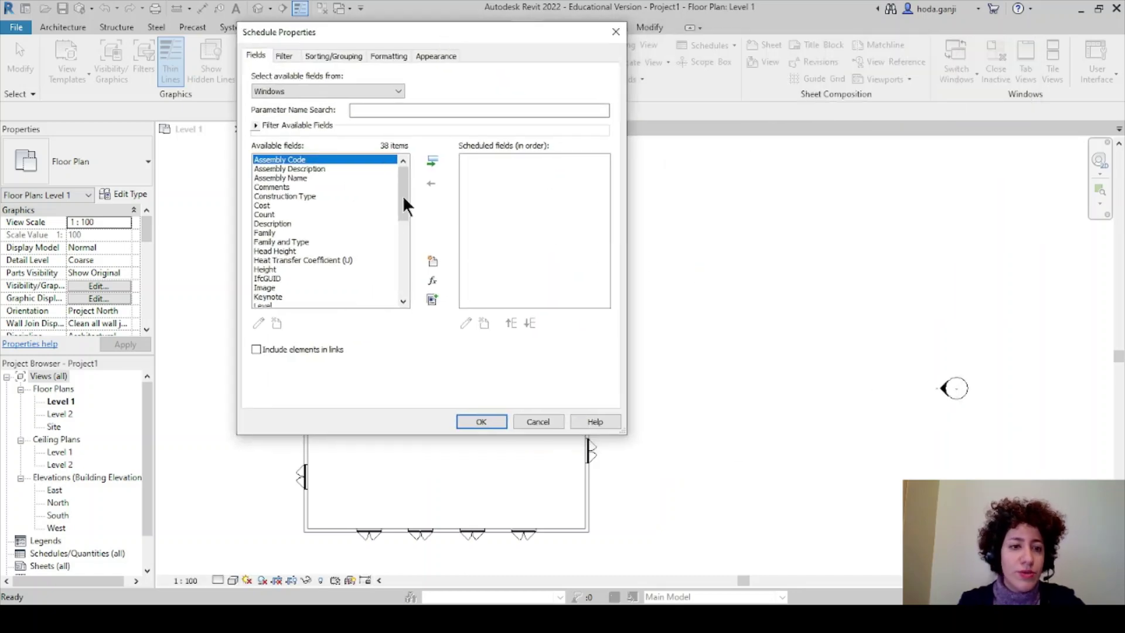
left_click(269, 215)
left_click(432, 161)
scroll(354, 231, "down", 6)
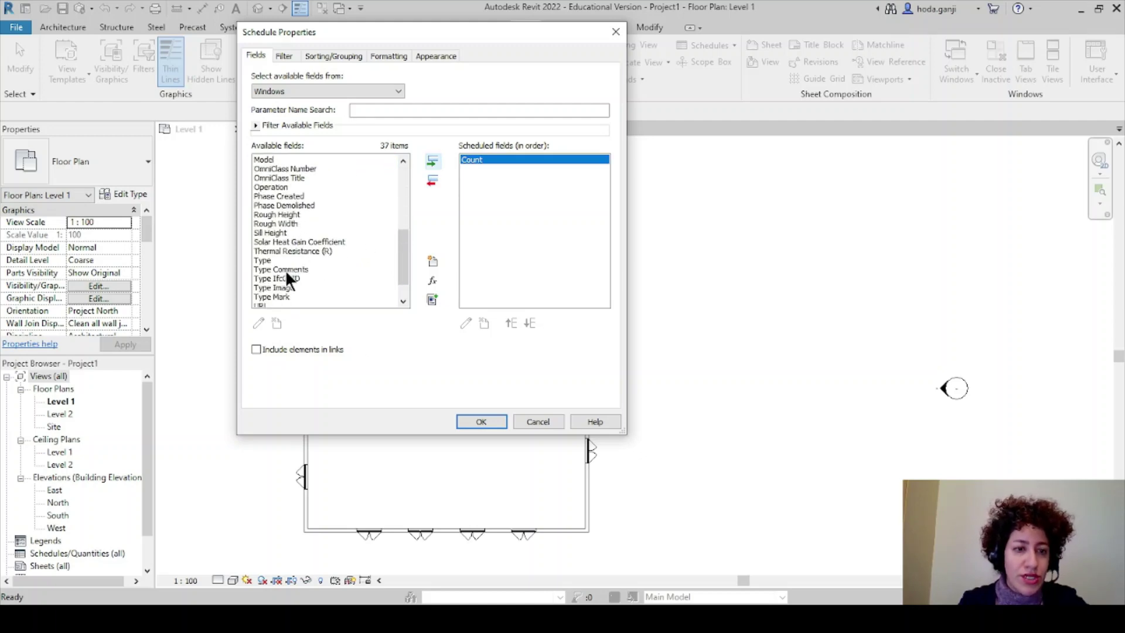
left_click(265, 259)
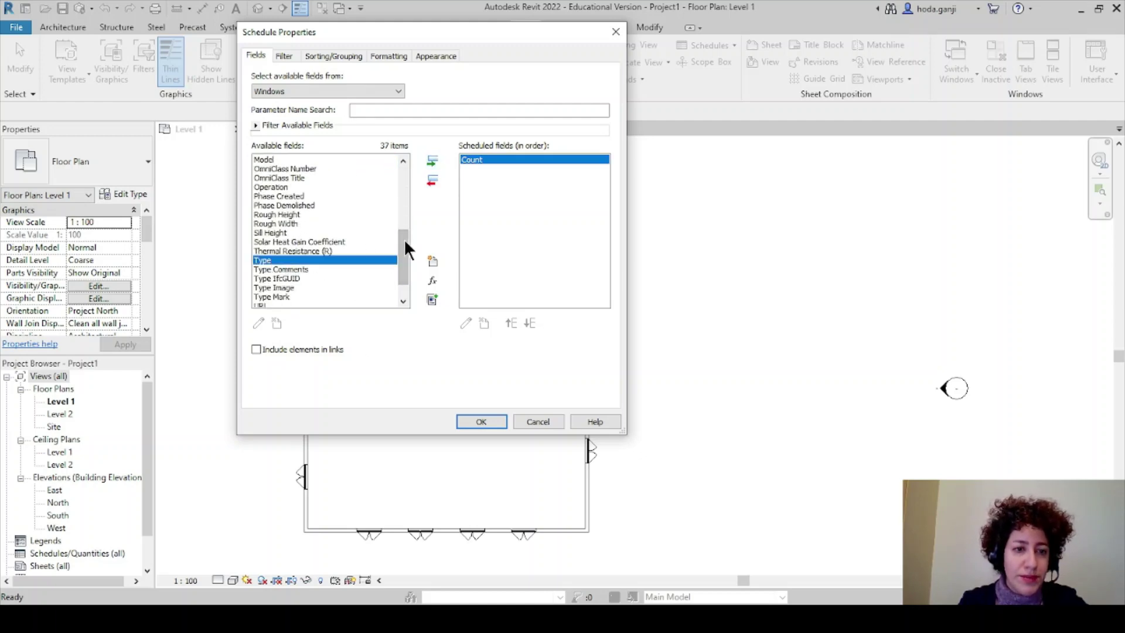
left_click(432, 161)
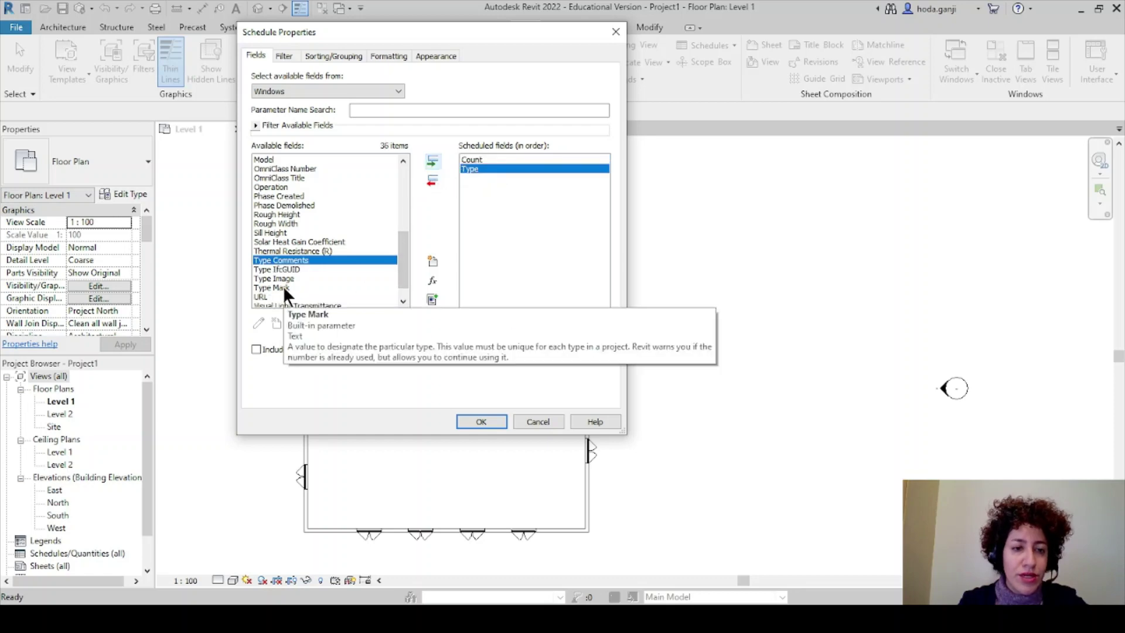
left_click(283, 287)
left_click(433, 162)
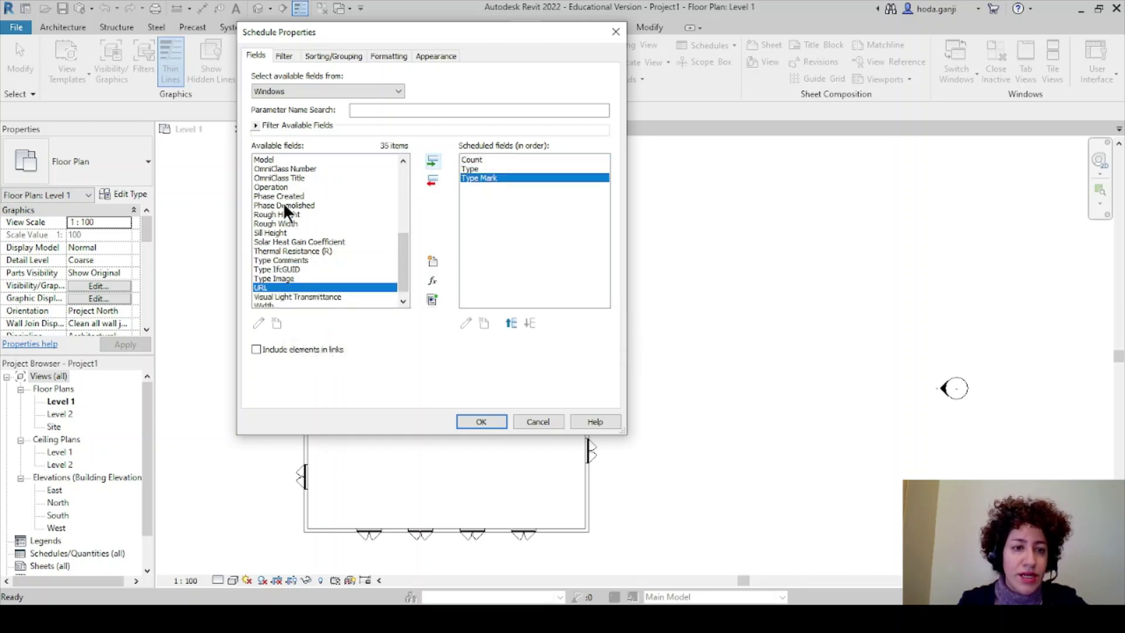
Add the Width and Height fields to the schedule after Type Mark
scroll(343, 220, "down", 1)
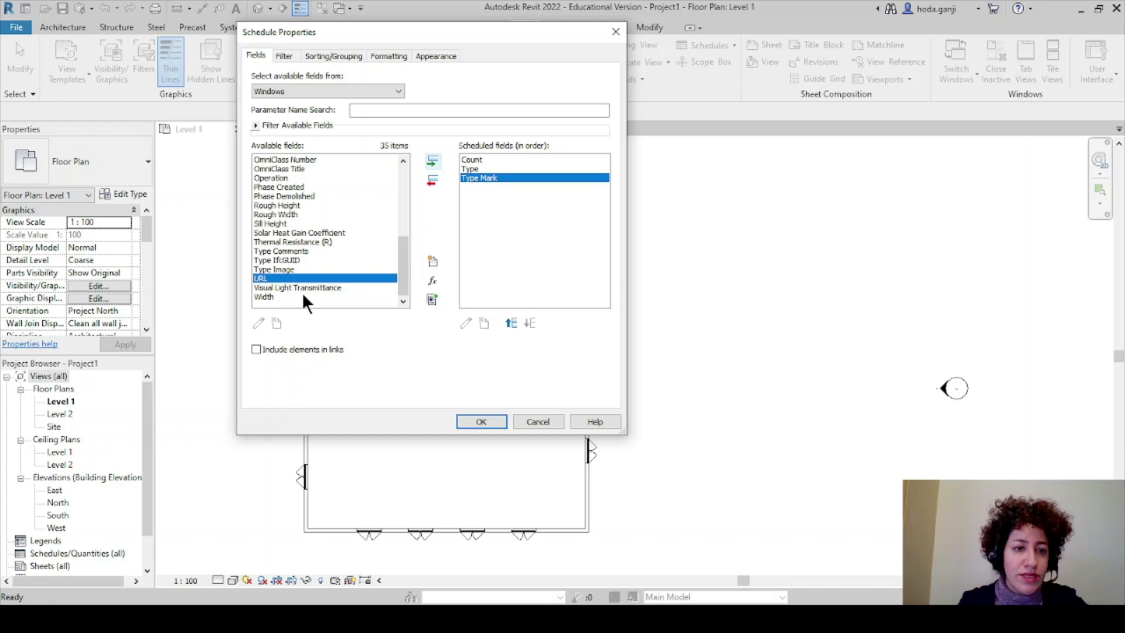
left_click(297, 297)
left_click(433, 160)
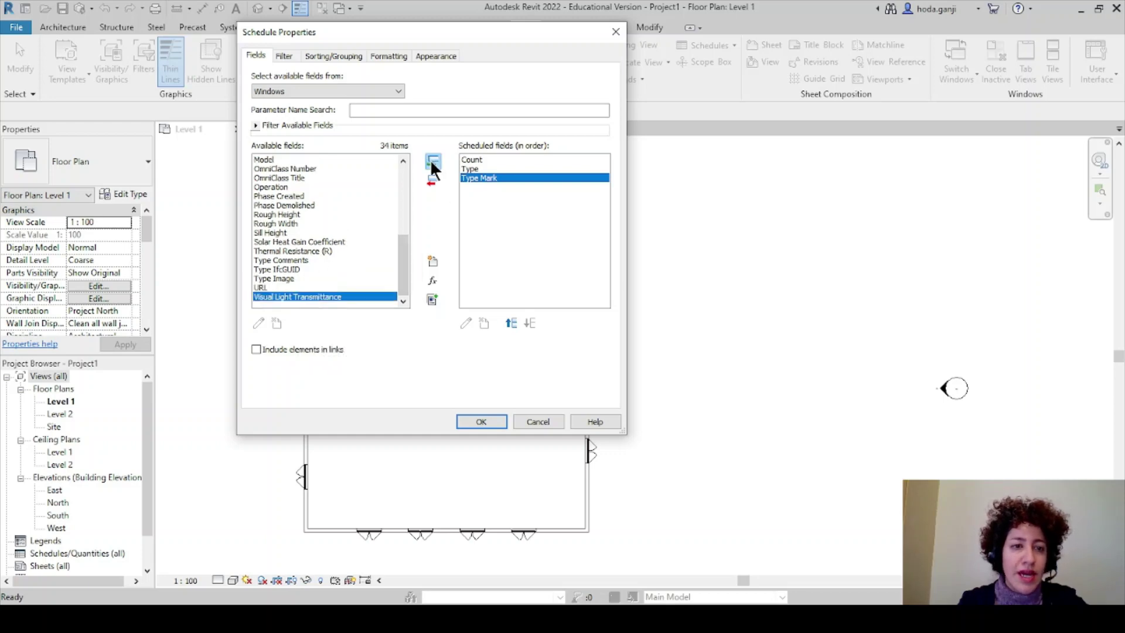
scroll(349, 220, "up", 3)
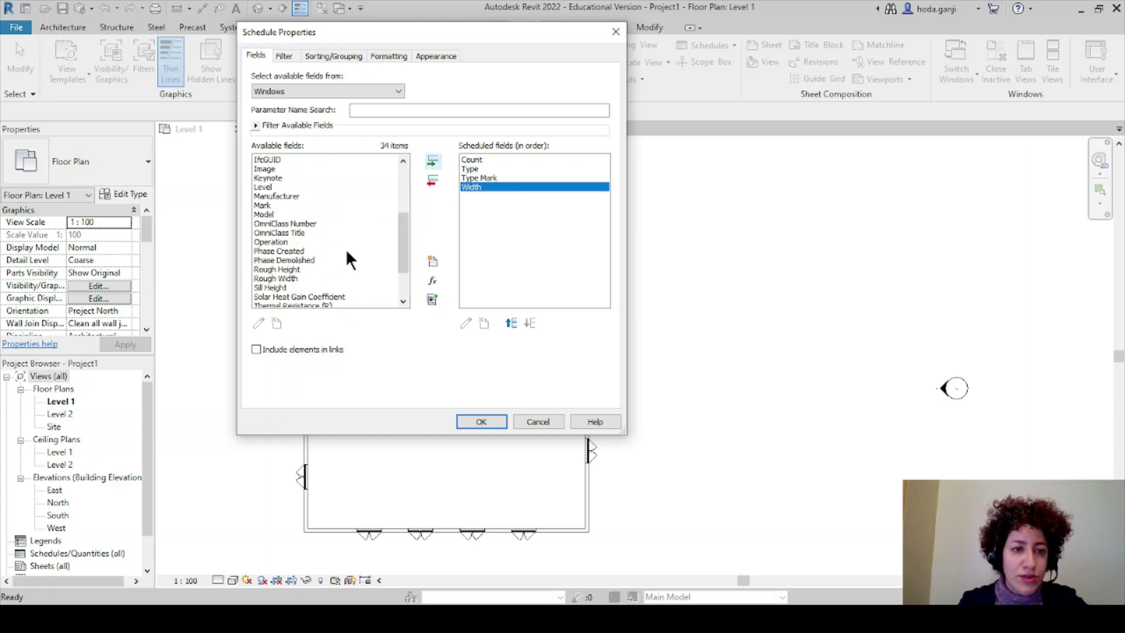
scroll(338, 259, "up", 3)
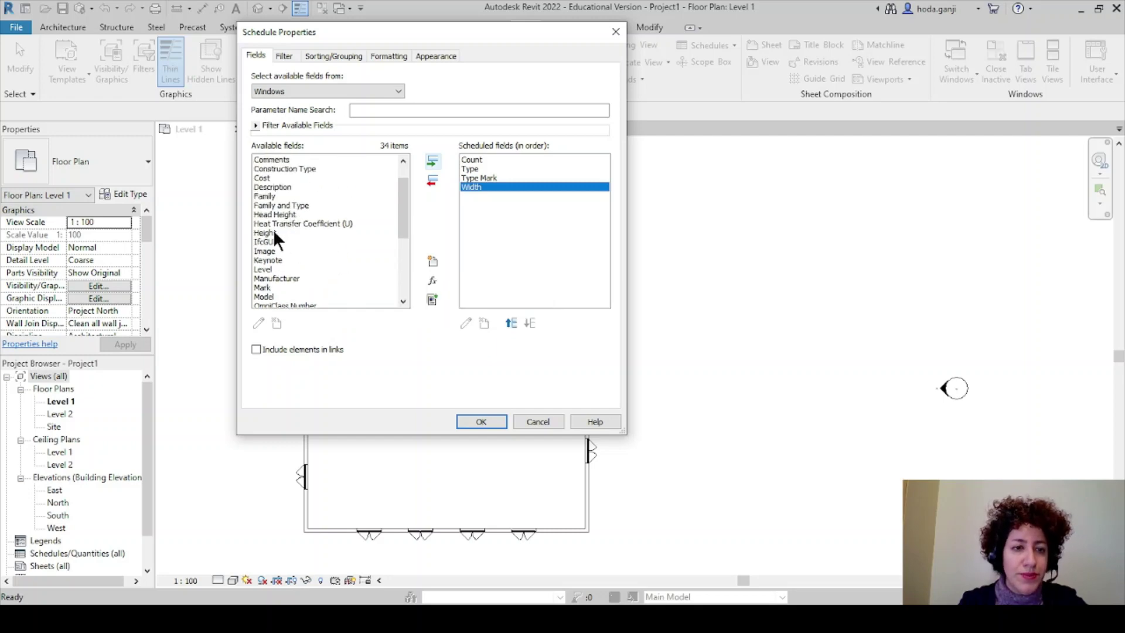
left_click(276, 233)
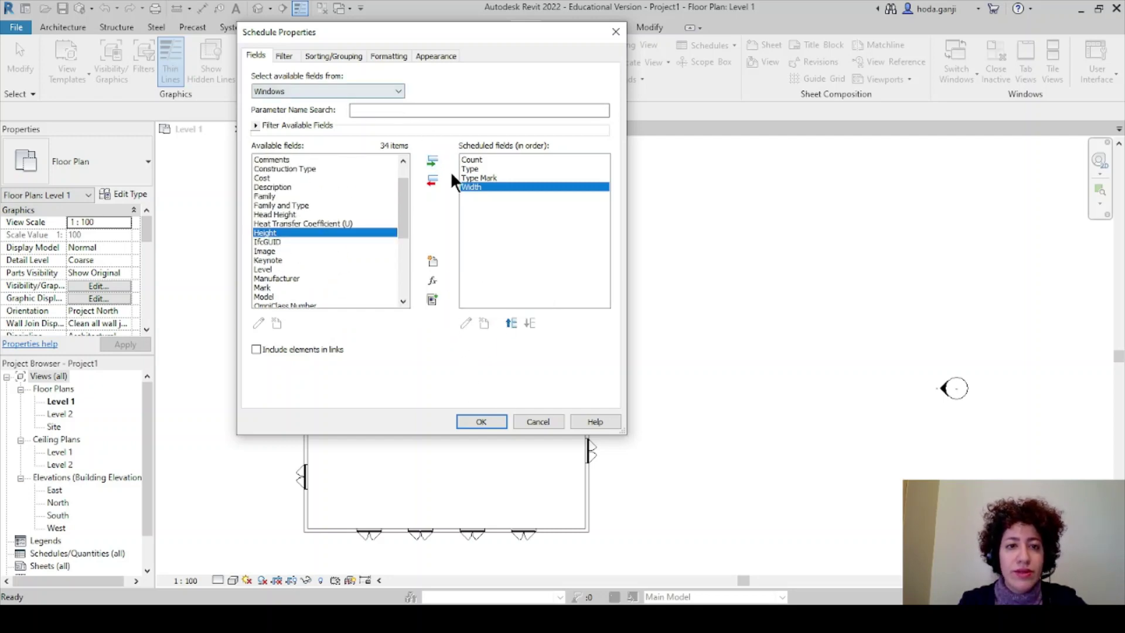
left_click(431, 160)
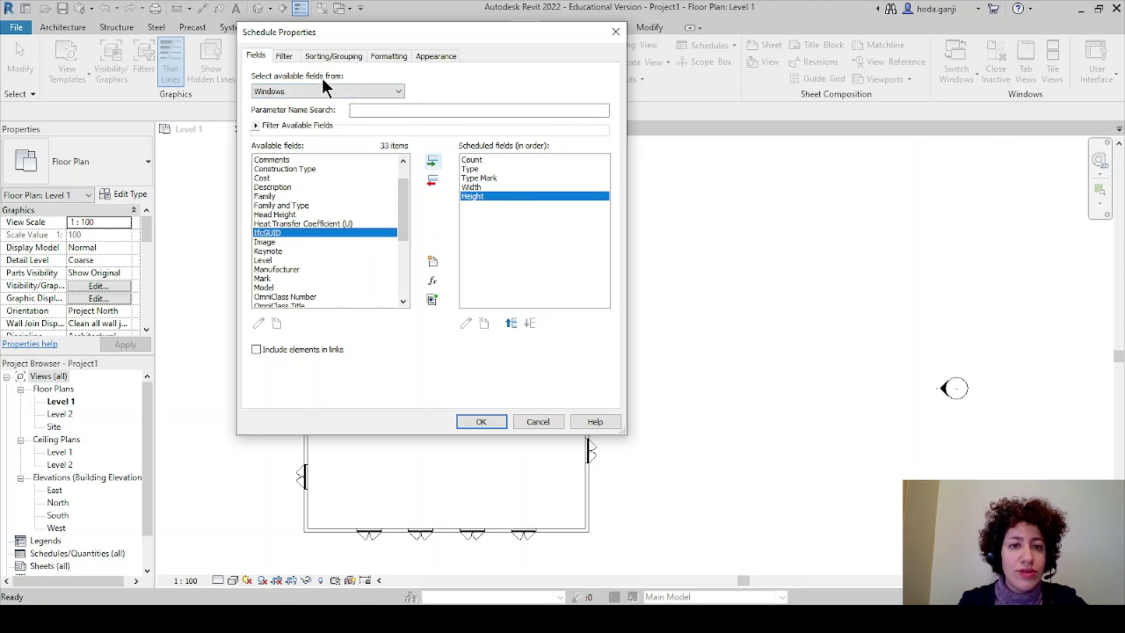
Turn on grand totals with title, count, and totals, and generate the window schedule
left_click(333, 56)
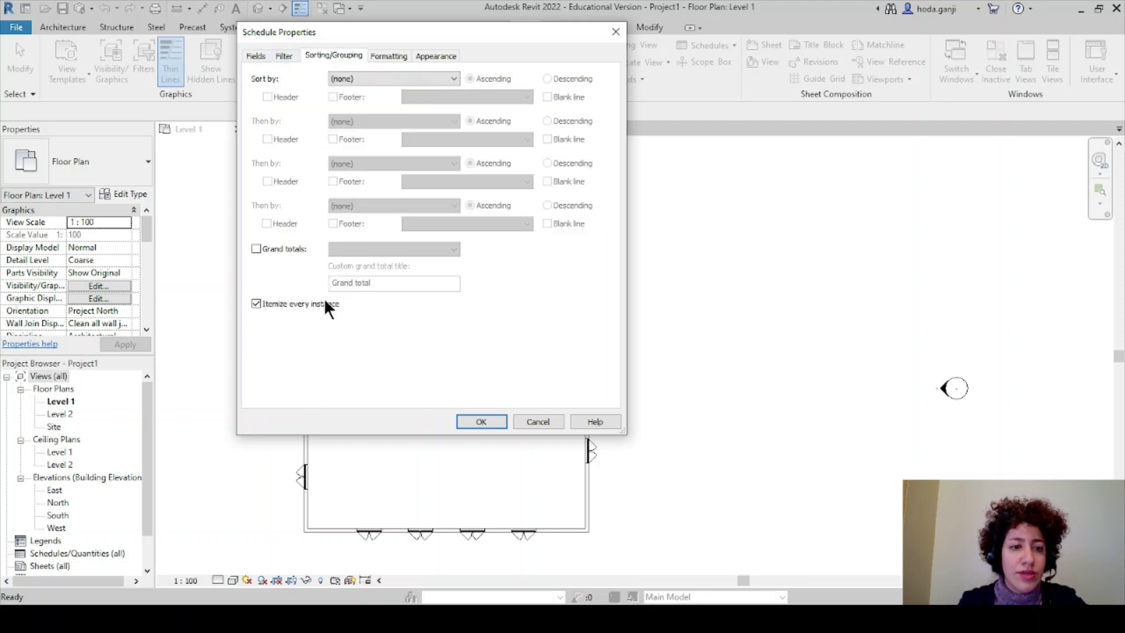
left_click(255, 248)
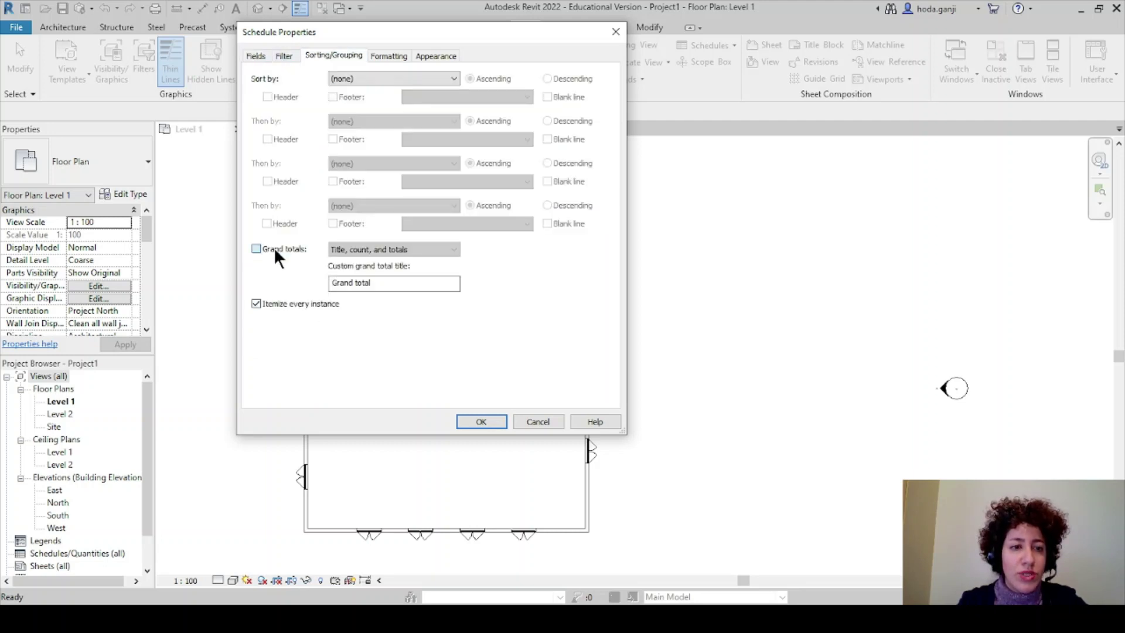
left_click(390, 57)
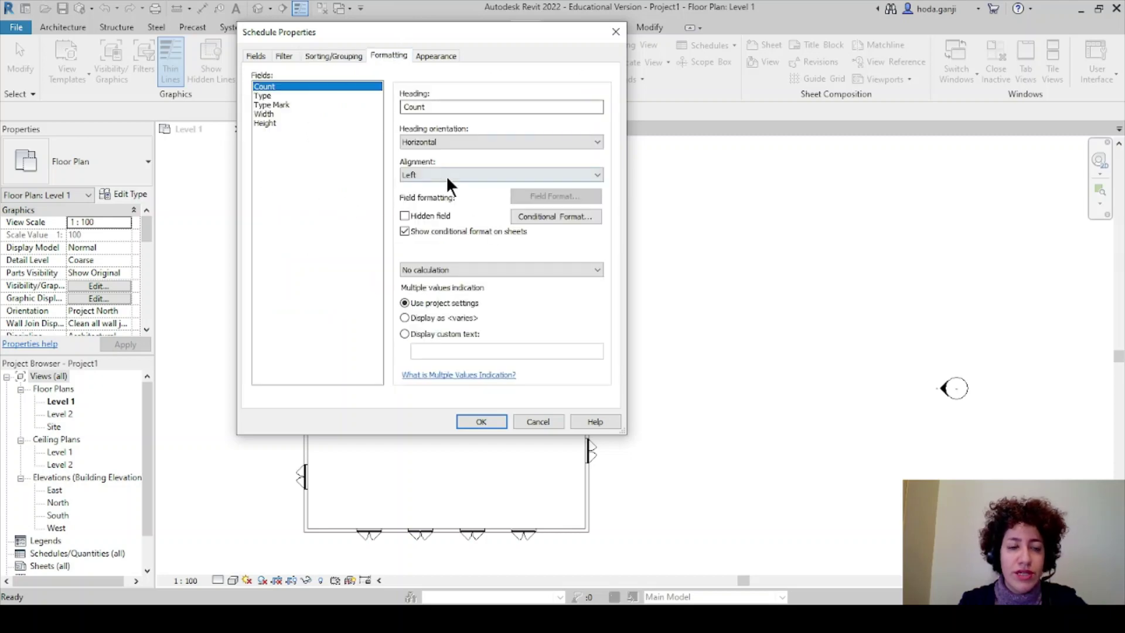
left_click(482, 421)
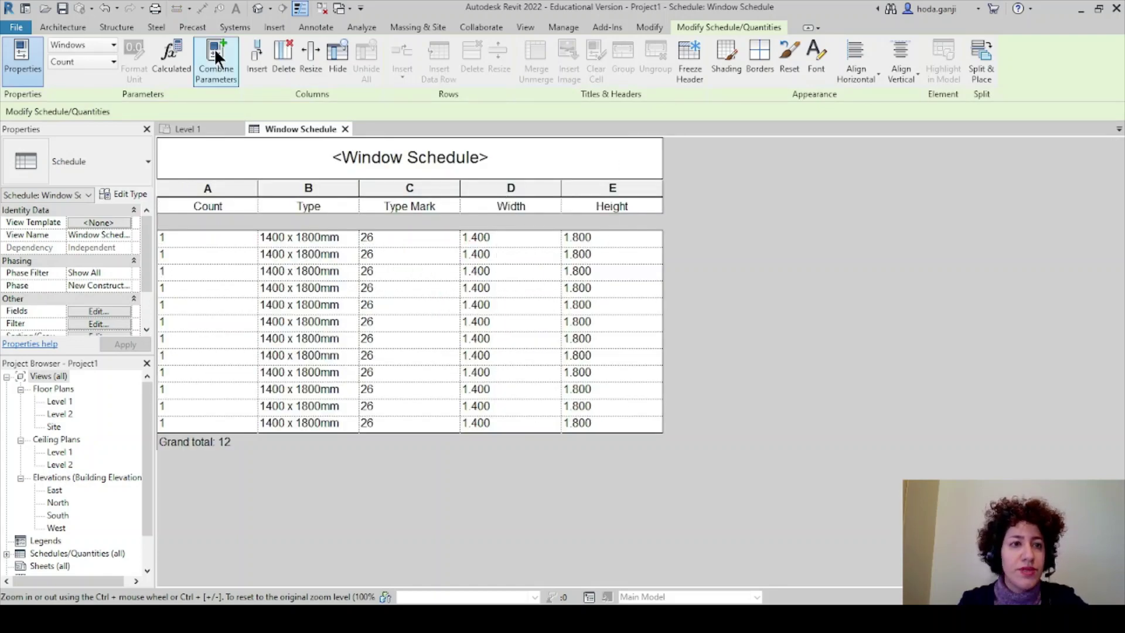
Start a calculated value named Area_Window in the schedule, using the Common discipline and the Area type
left_click(174, 46)
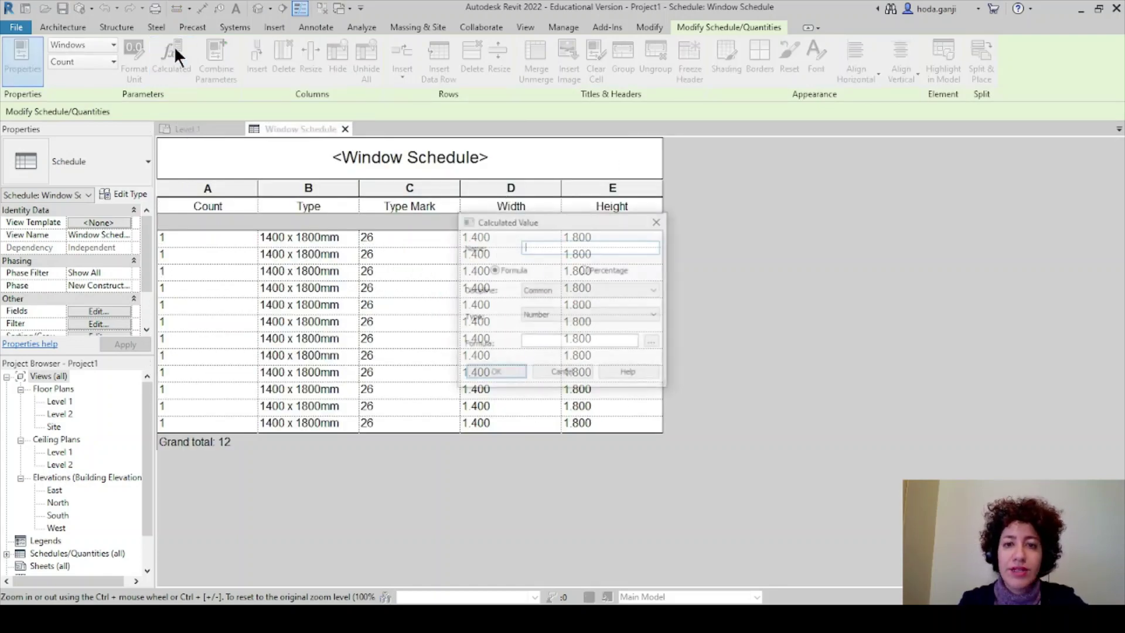
left_click_drag(857, 167, 854, 169)
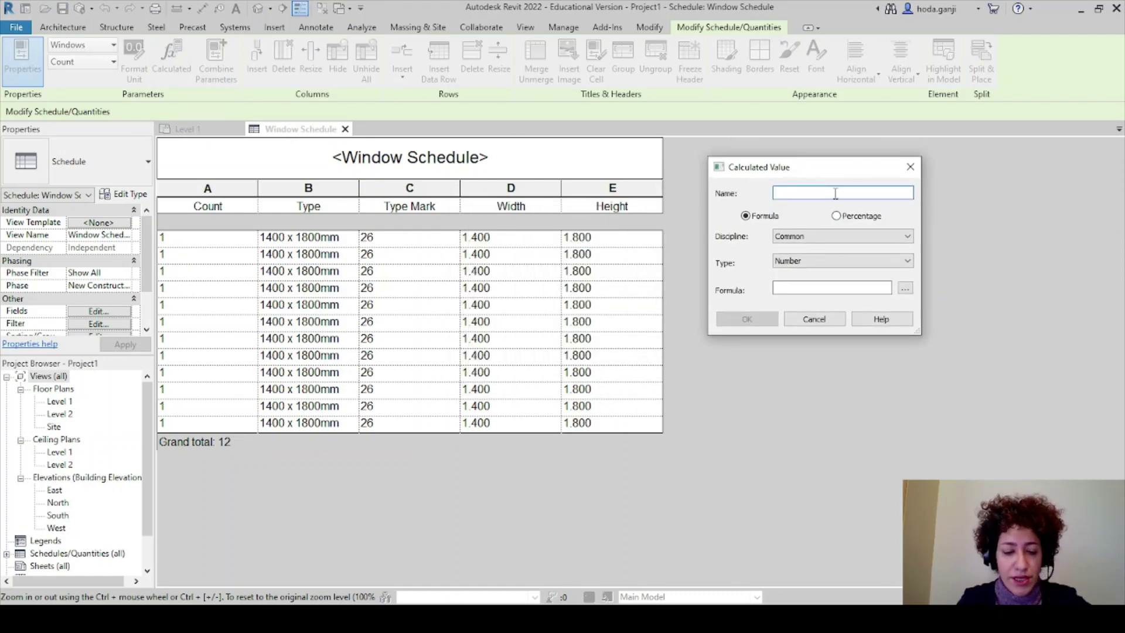
type("Area_Window")
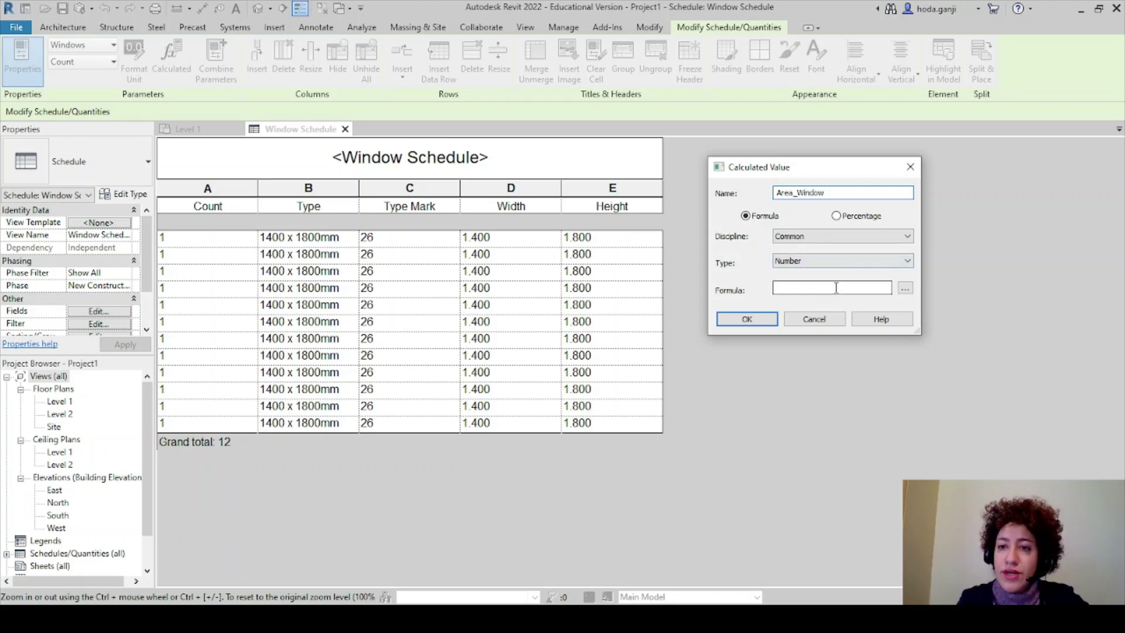
left_click(828, 288)
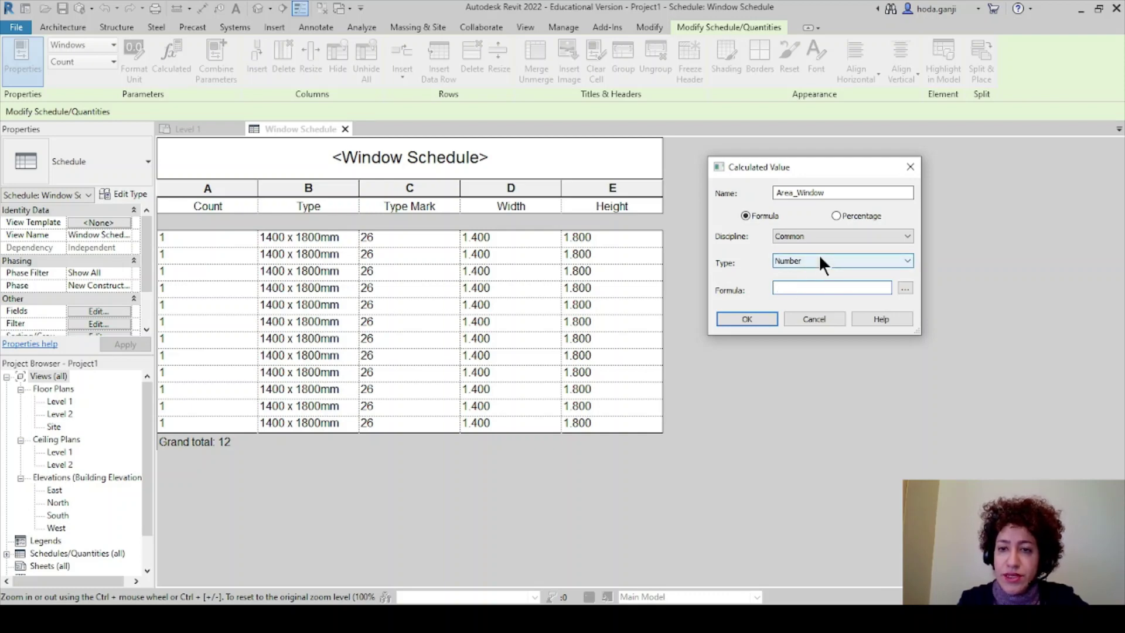
left_click(820, 258)
left_click(811, 301)
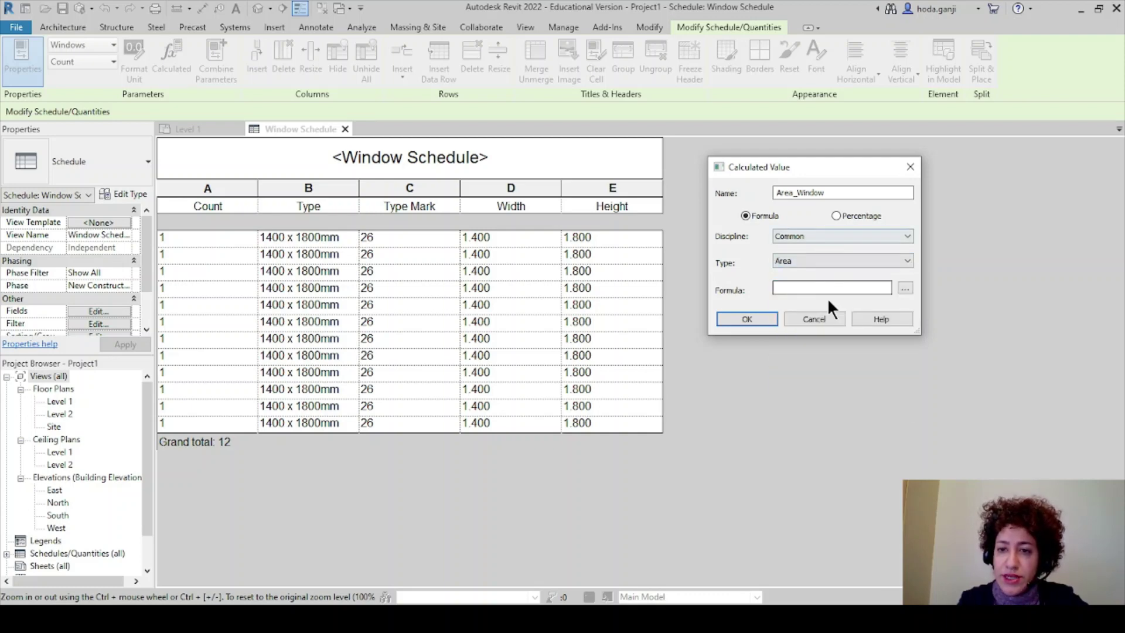
Define the Area_Window formula as Width multiplied by Height and add the calculated value to the schedule
left_click(907, 287)
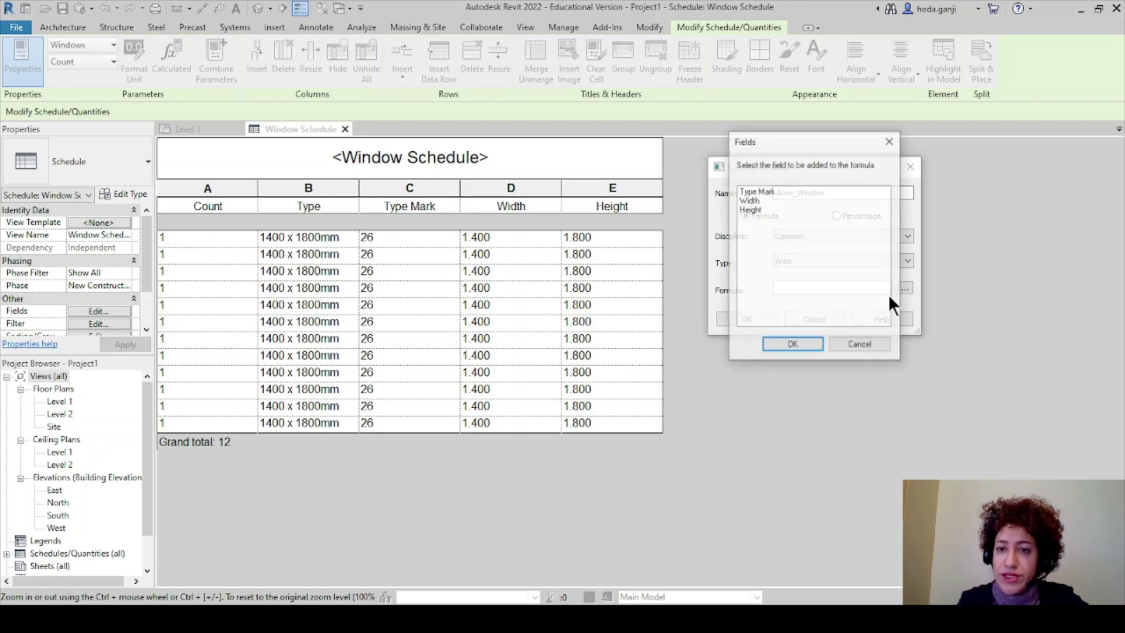
left_click(748, 200)
left_click(795, 343)
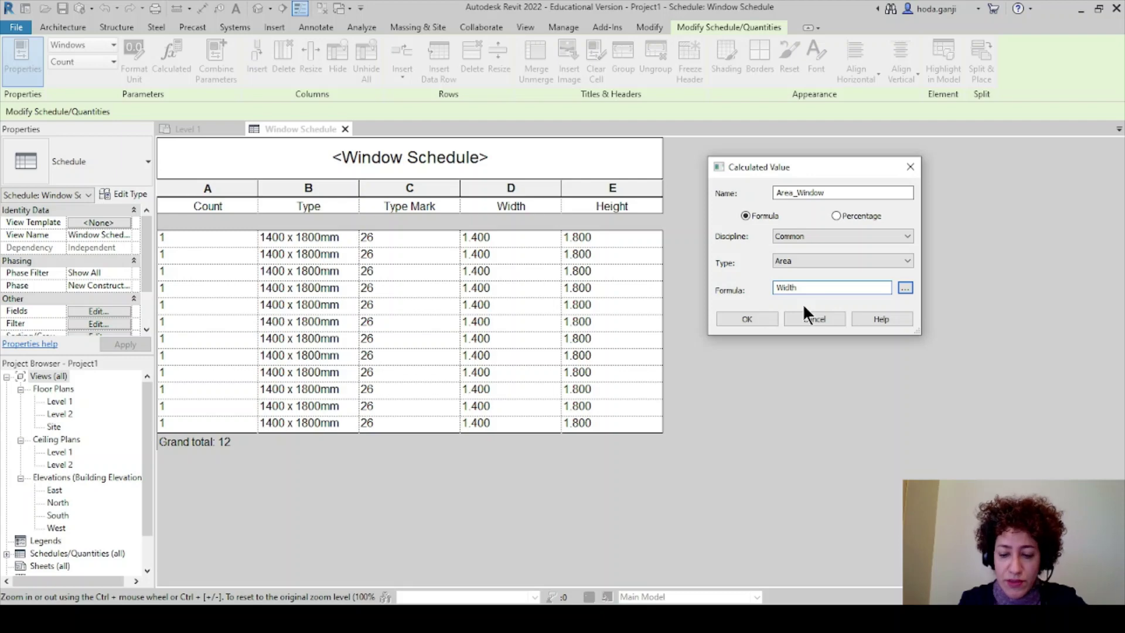
left_click(906, 288)
left_click(773, 210)
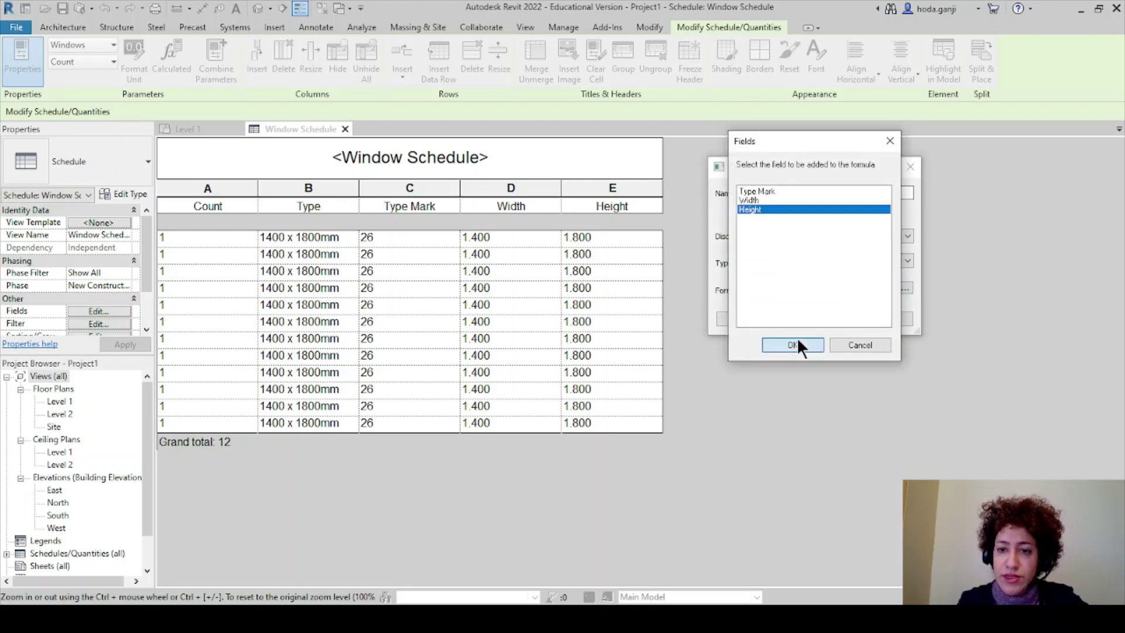
left_click(795, 343)
left_click(774, 321)
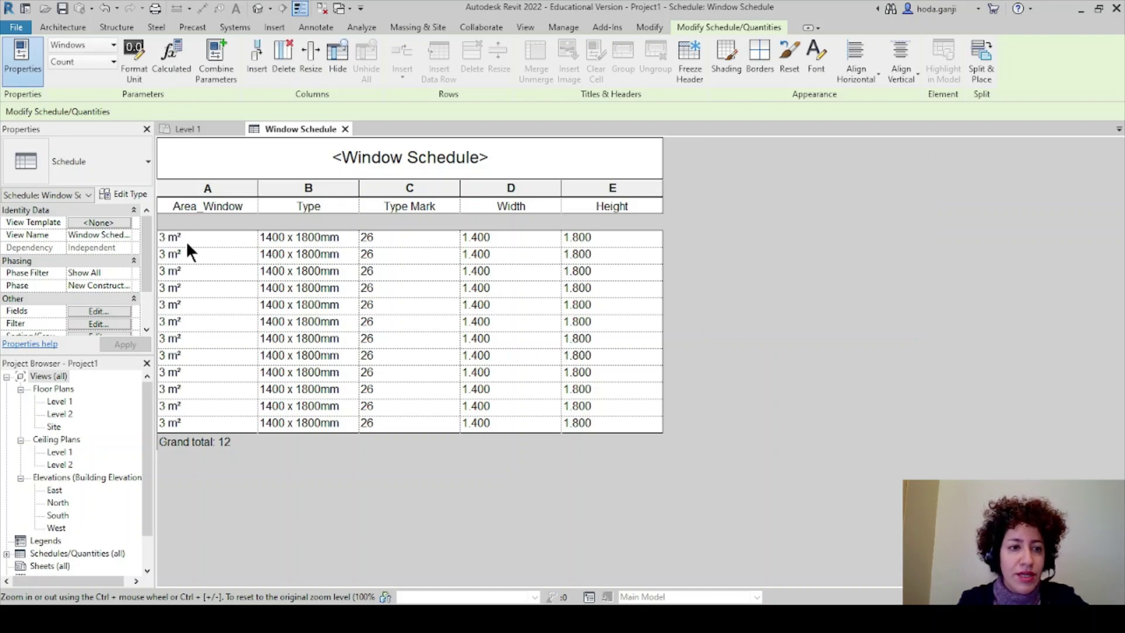
Reorder the scheduled fields so that Area_Window comes last, after Height
left_click(87, 310)
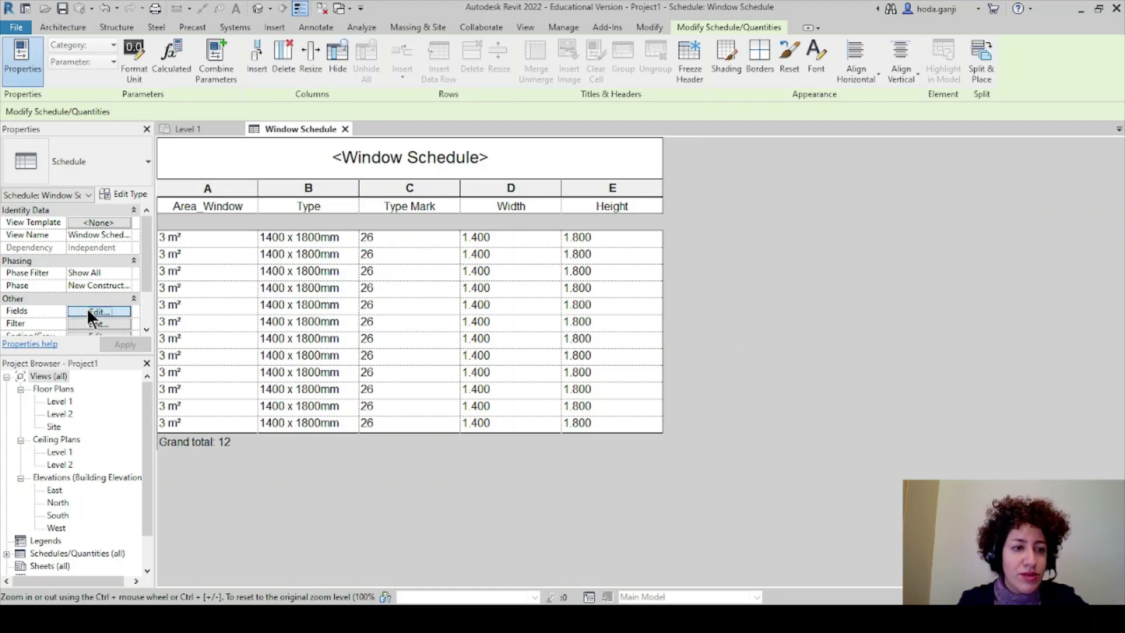
left_click_drag(583, 37, 864, 14)
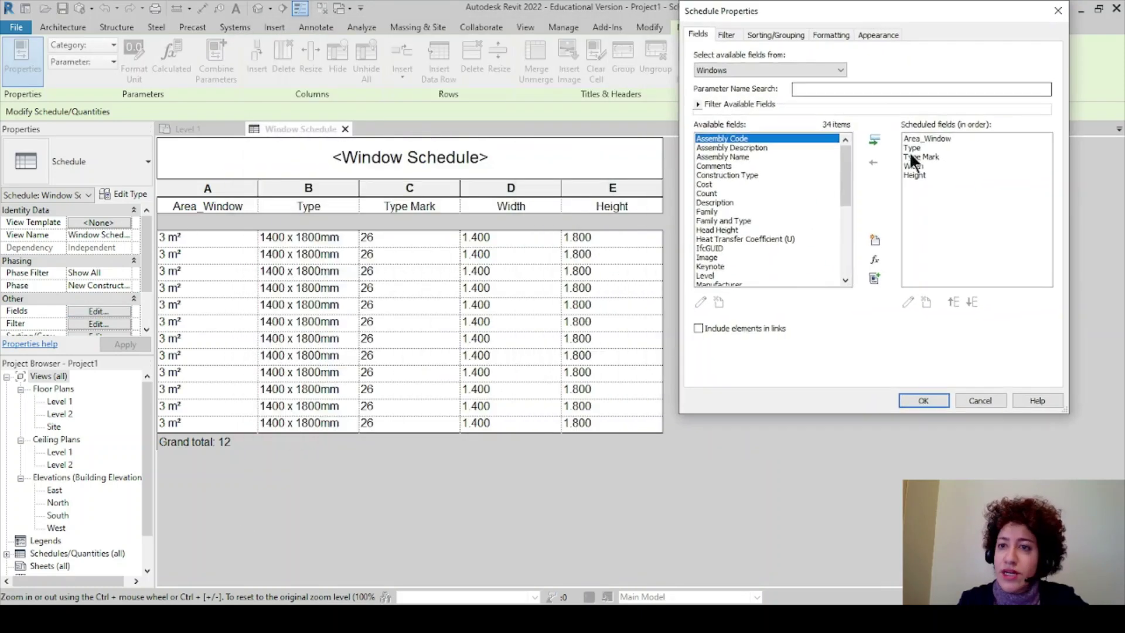
left_click(924, 139)
left_click(971, 301)
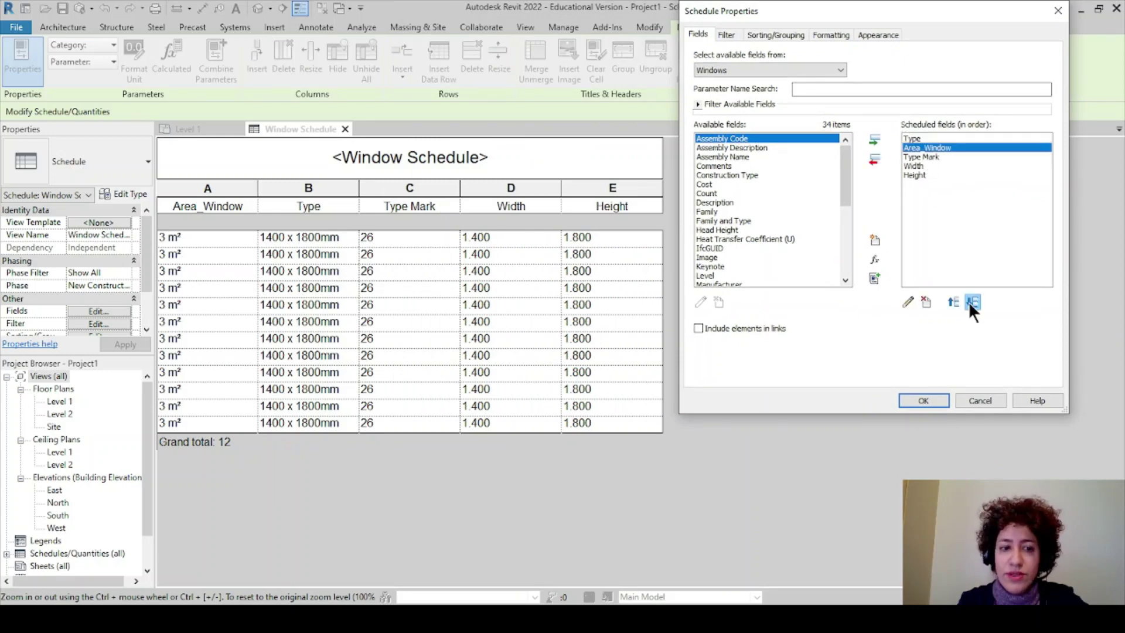
left_click(970, 301)
left_click(970, 301)
left_click(970, 301)
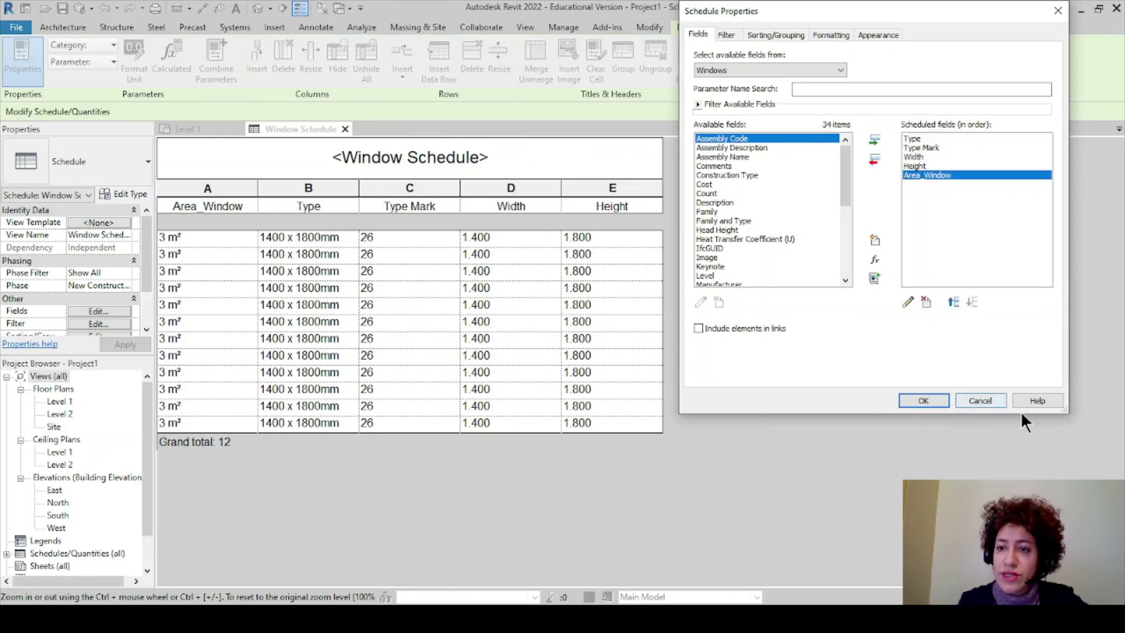
left_click(933, 400)
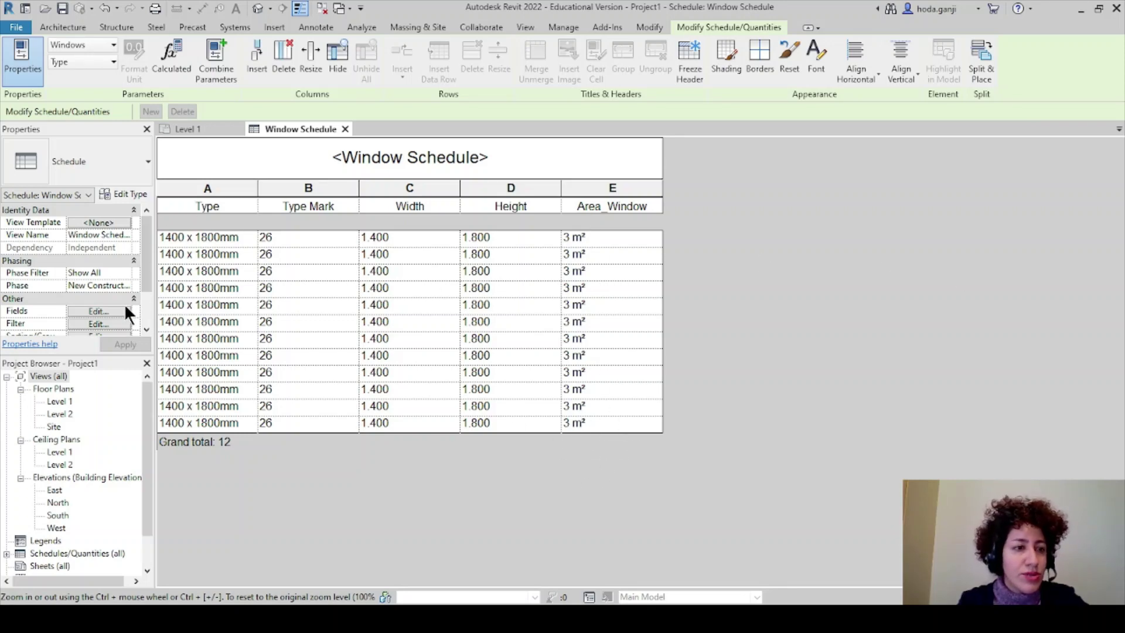
Set the Area_Window field of the window schedule to calculate totals, keeping grand totals enabled, and apply the schedule properties
left_click(99, 312)
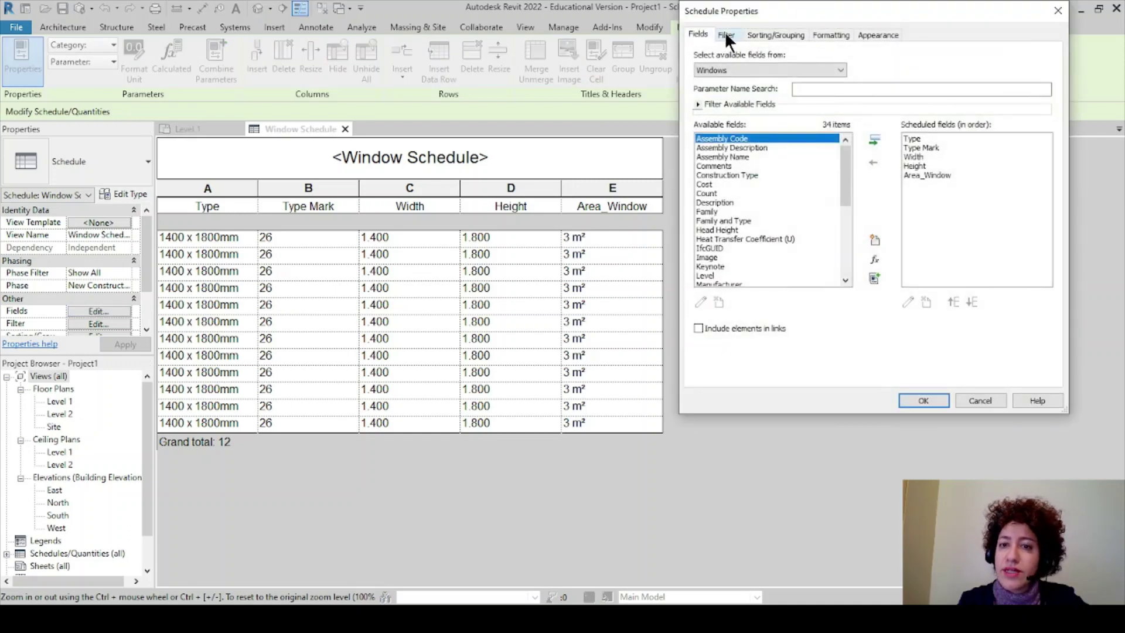
left_click(727, 37)
left_click(831, 35)
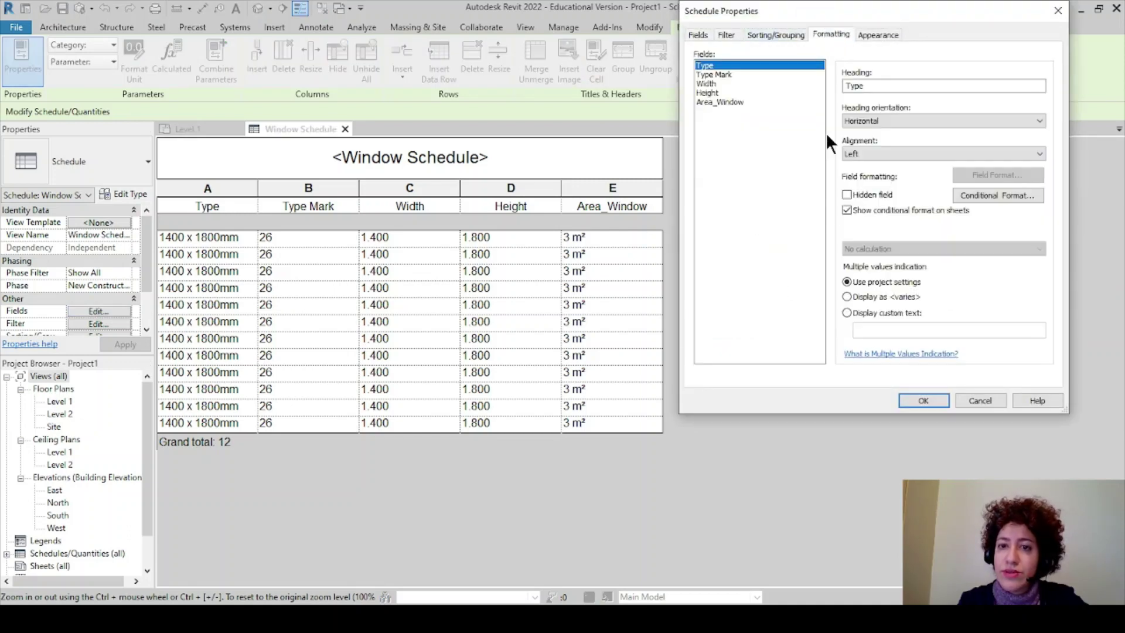
left_click(712, 102)
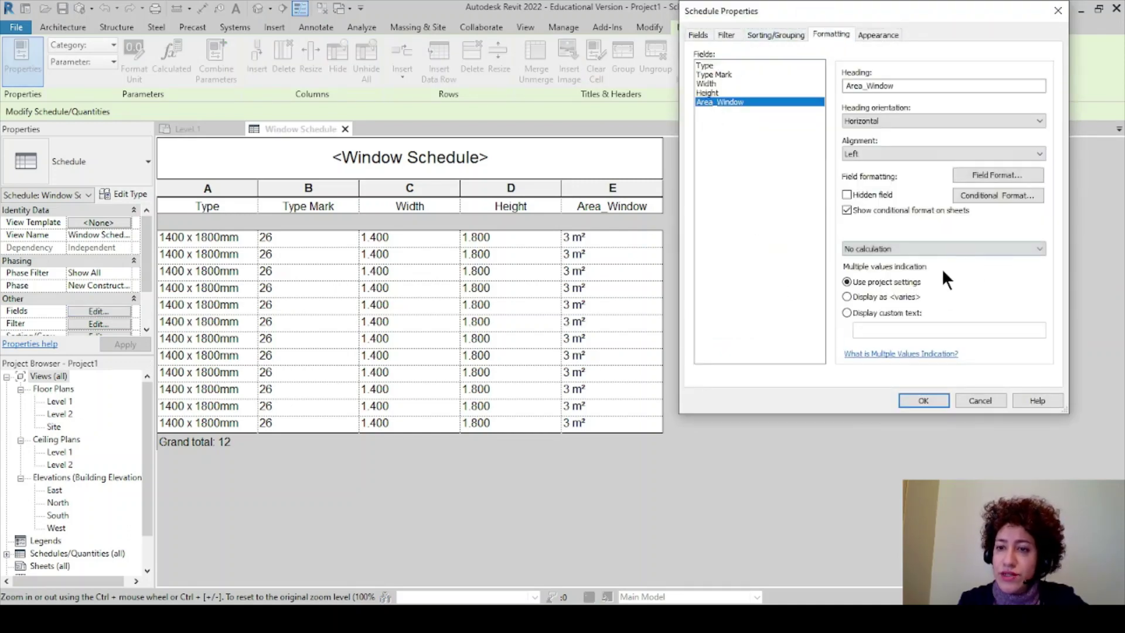
left_click(924, 249)
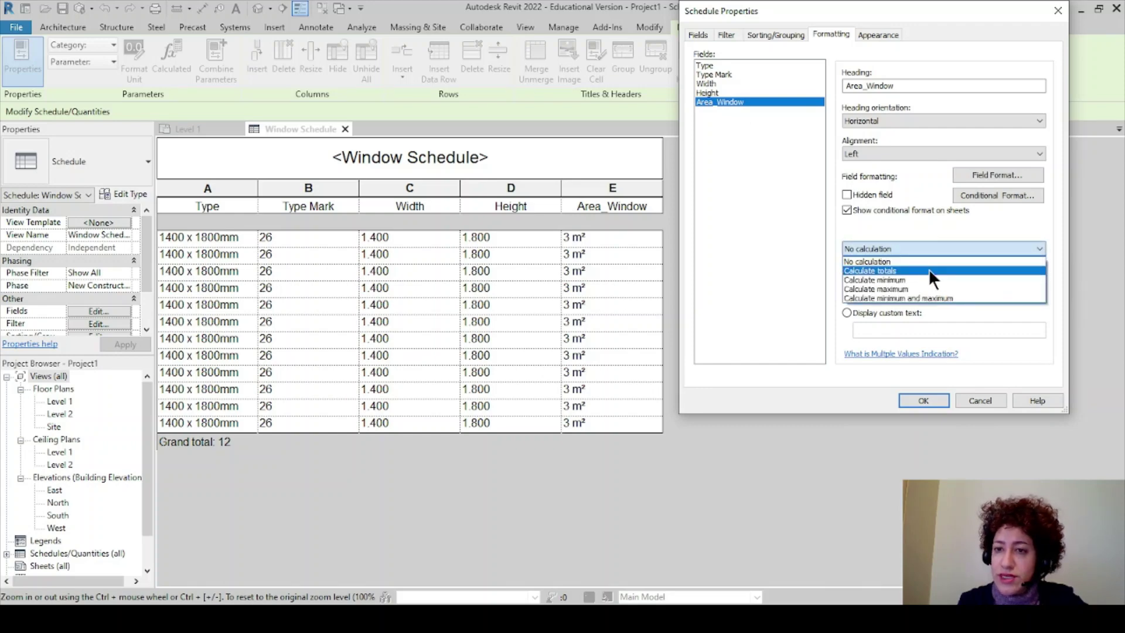
left_click(929, 270)
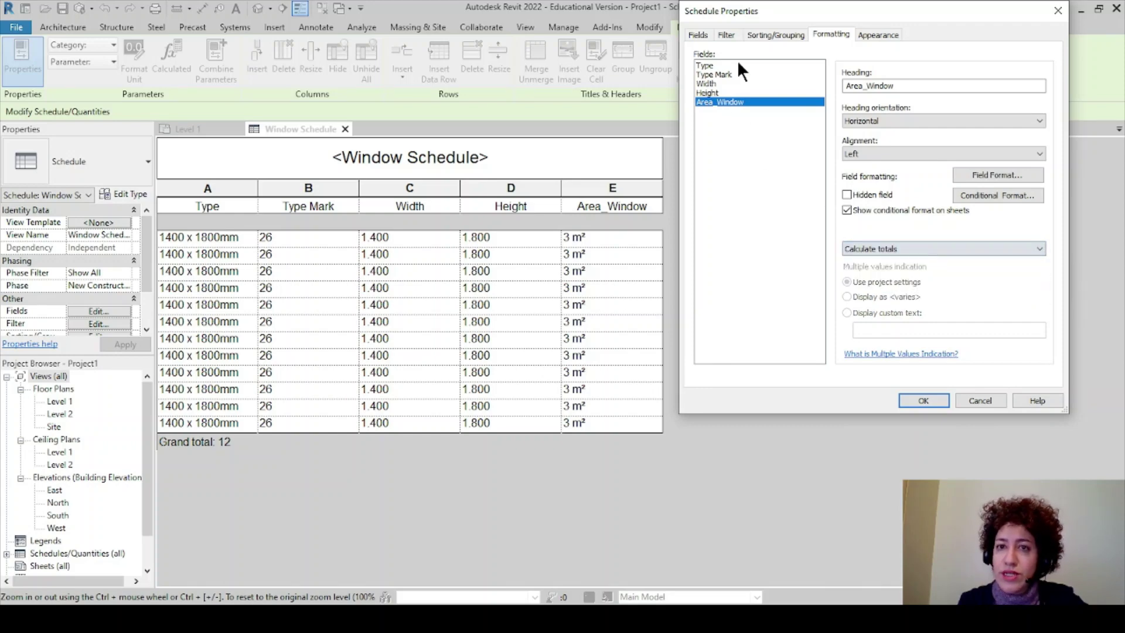
left_click(775, 34)
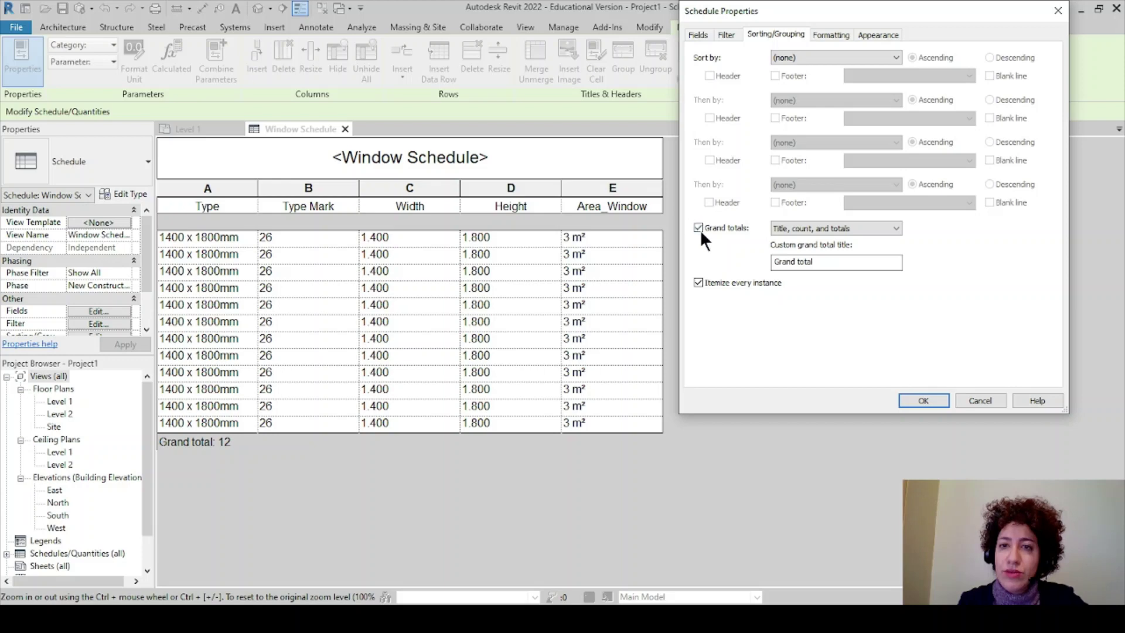
left_click(925, 400)
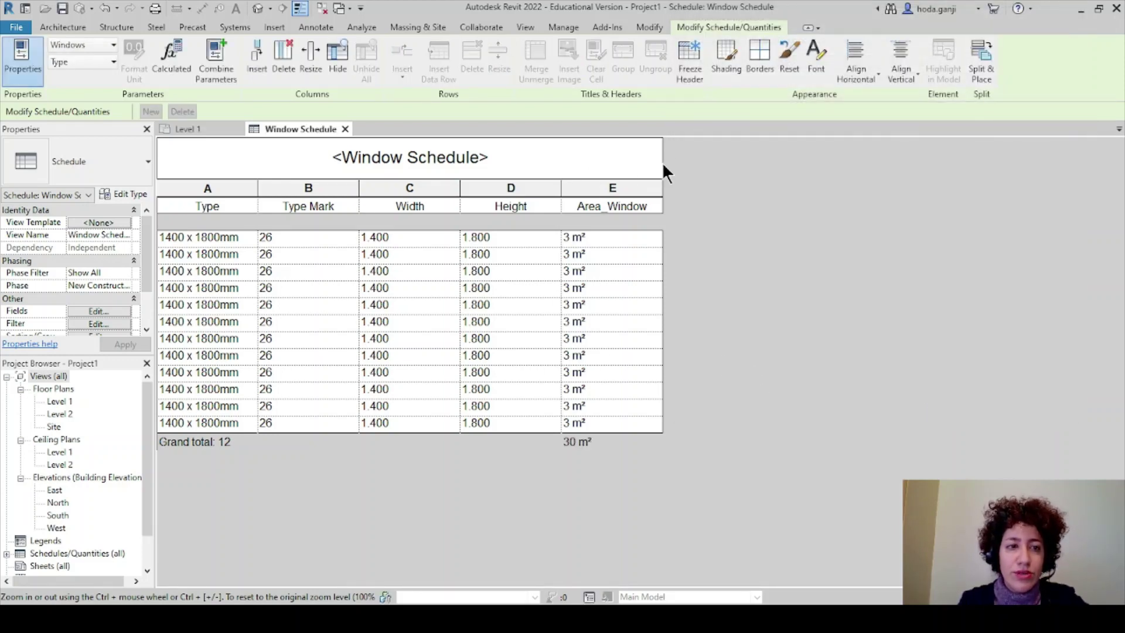
Tile the Level 1 plan beside the window schedule and narrow the schedule columns so that all five fit
left_click(200, 129)
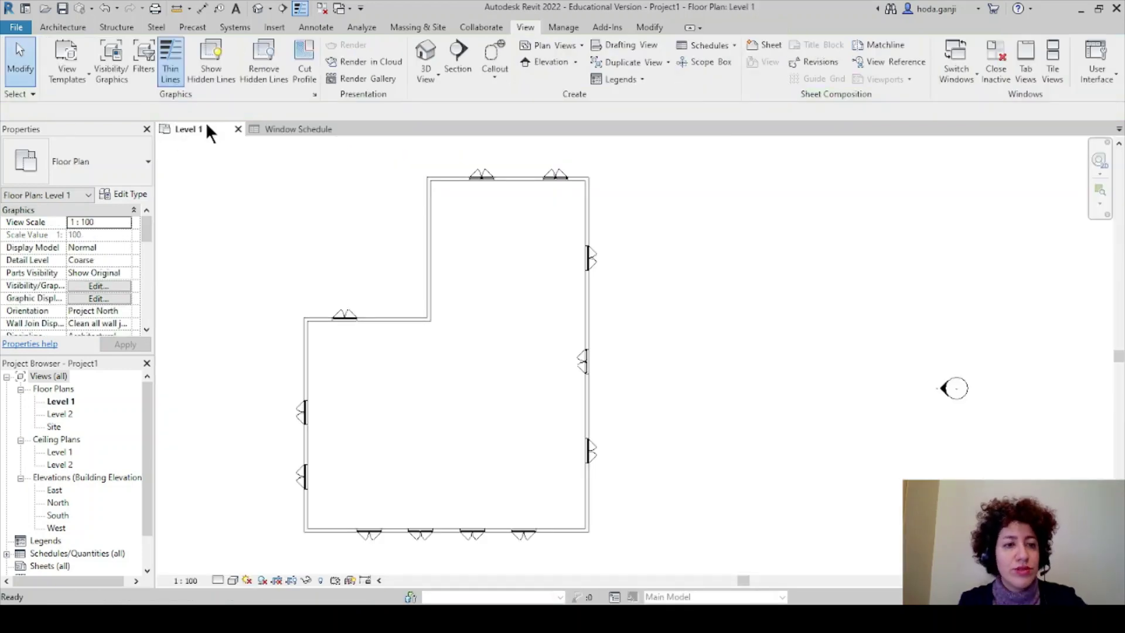
key("w")
key("t")
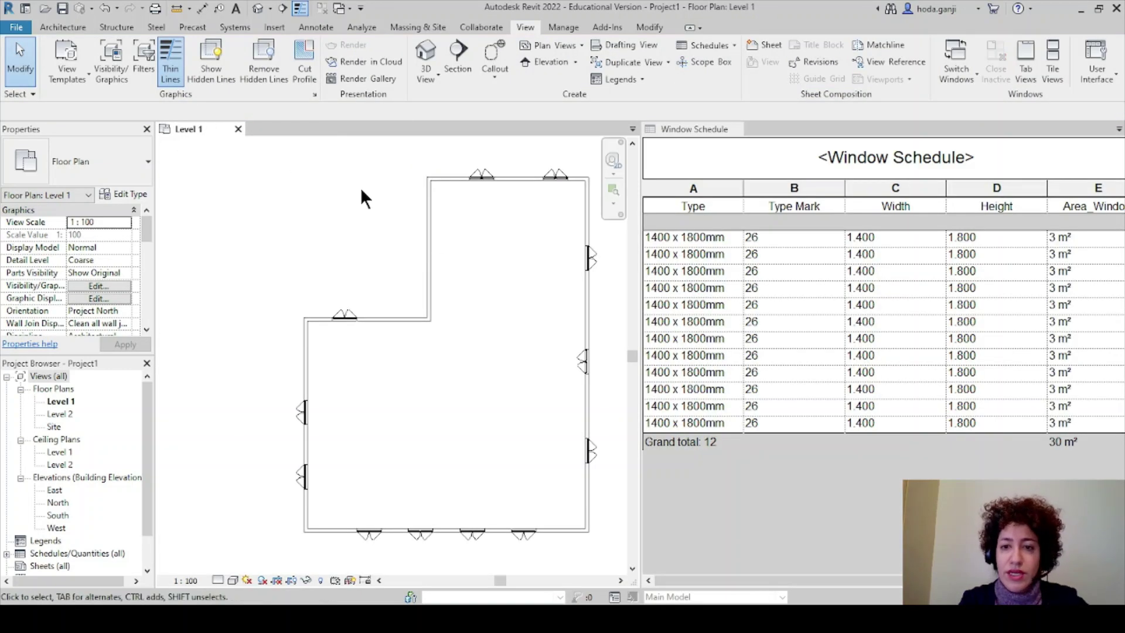
left_click(844, 188)
left_click_drag(918, 197, 892, 198)
left_click(200, 205)
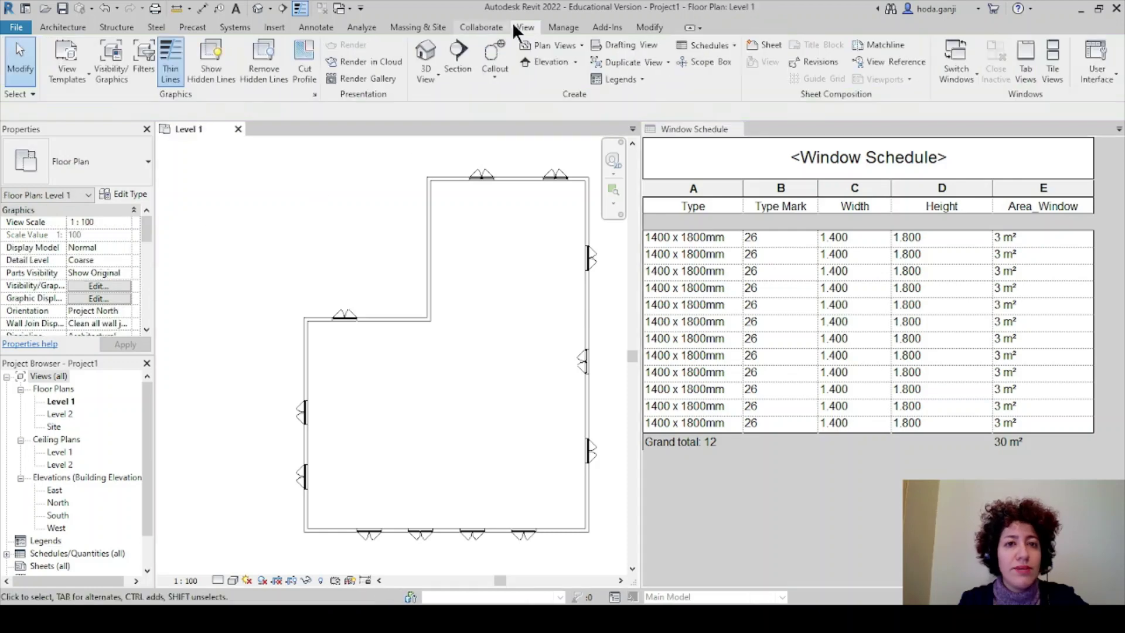
Start a new instance-based project parameter named Orientation
left_click(550, 28)
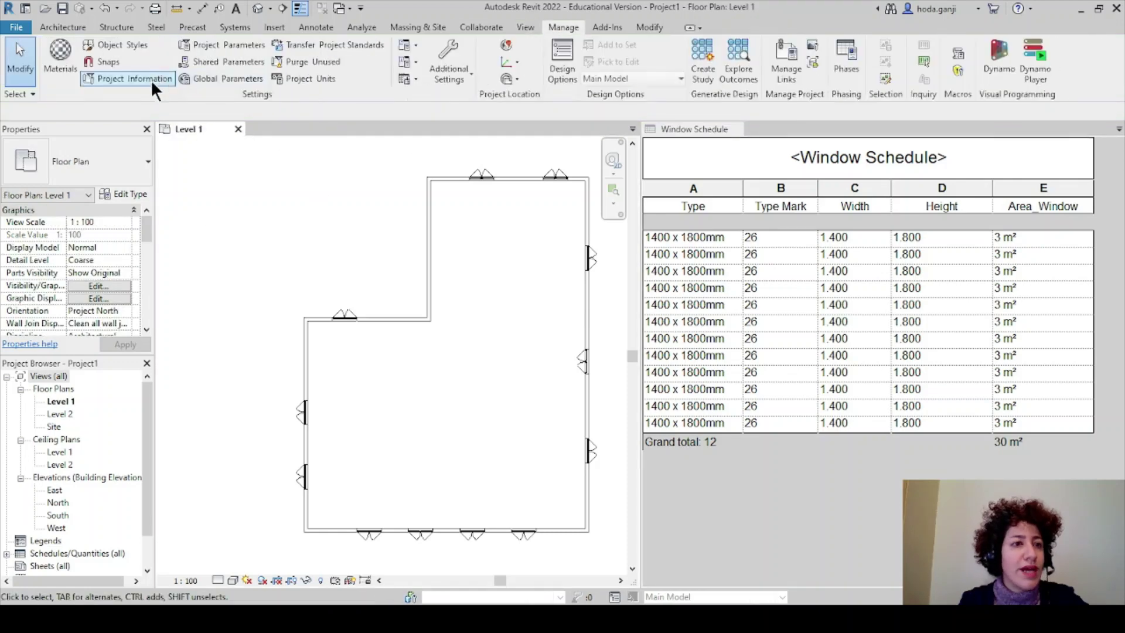
left_click(211, 47)
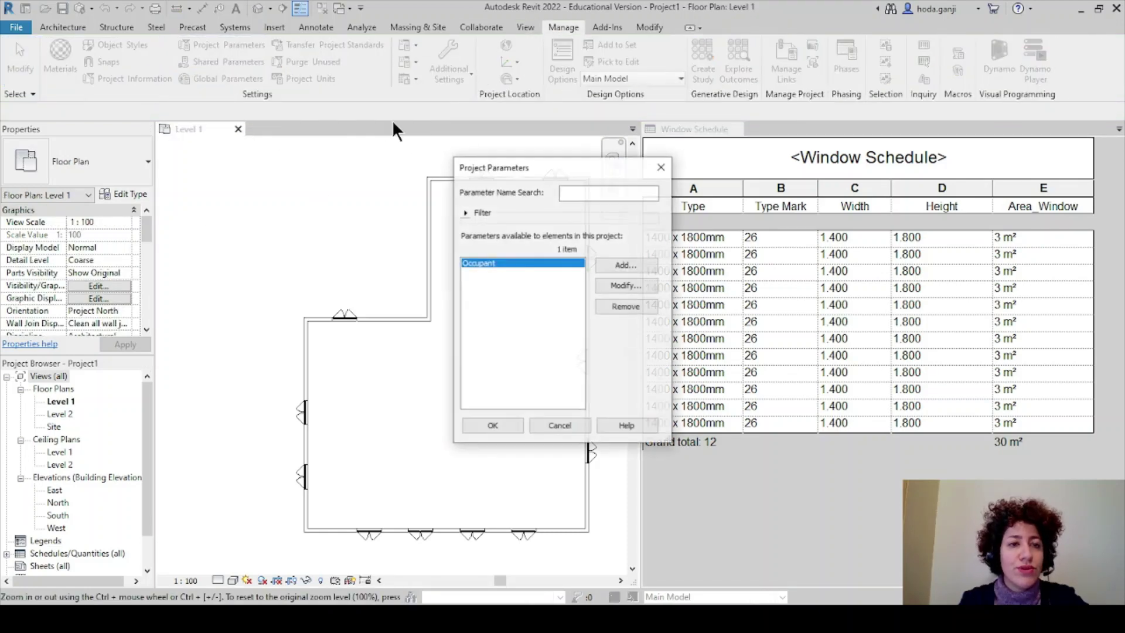
left_click(631, 266)
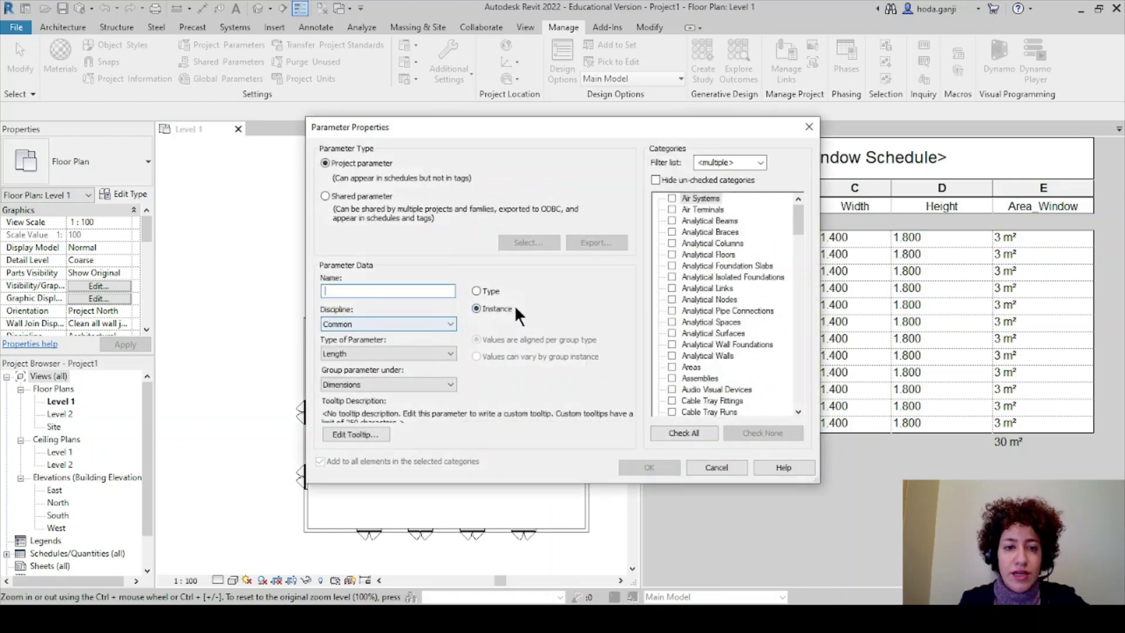
type("Or")
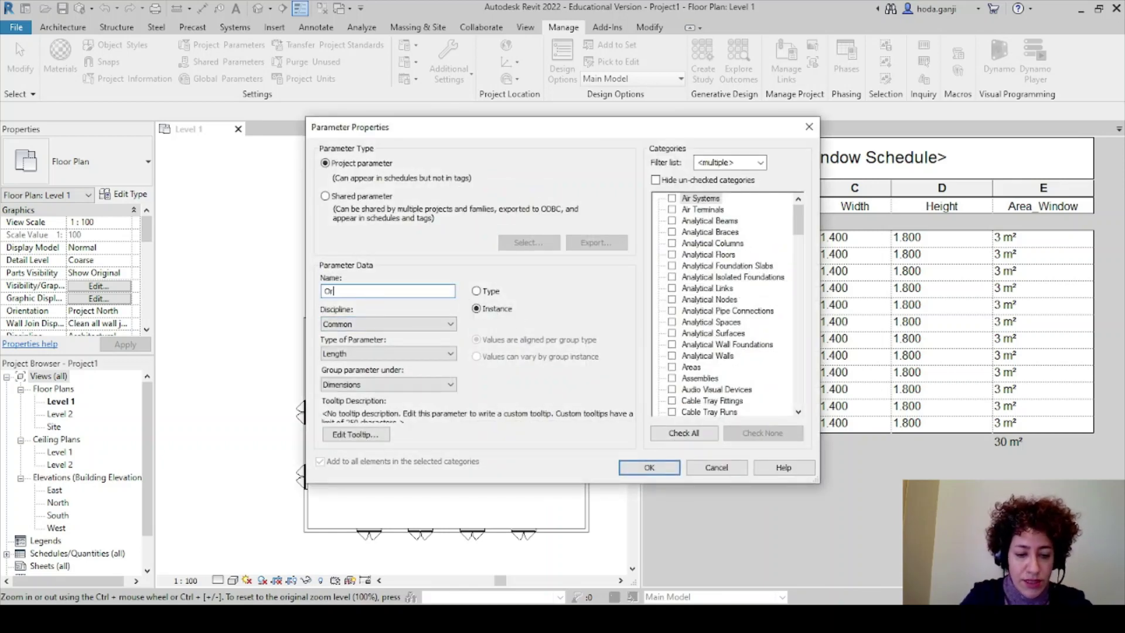
type("ientatio")
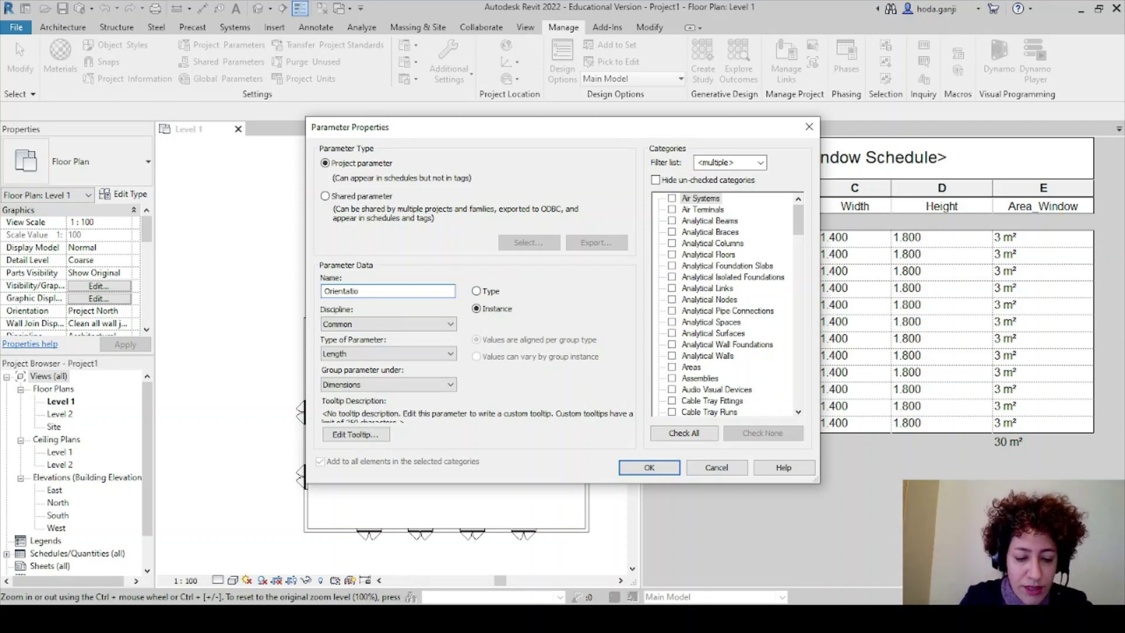
type("n")
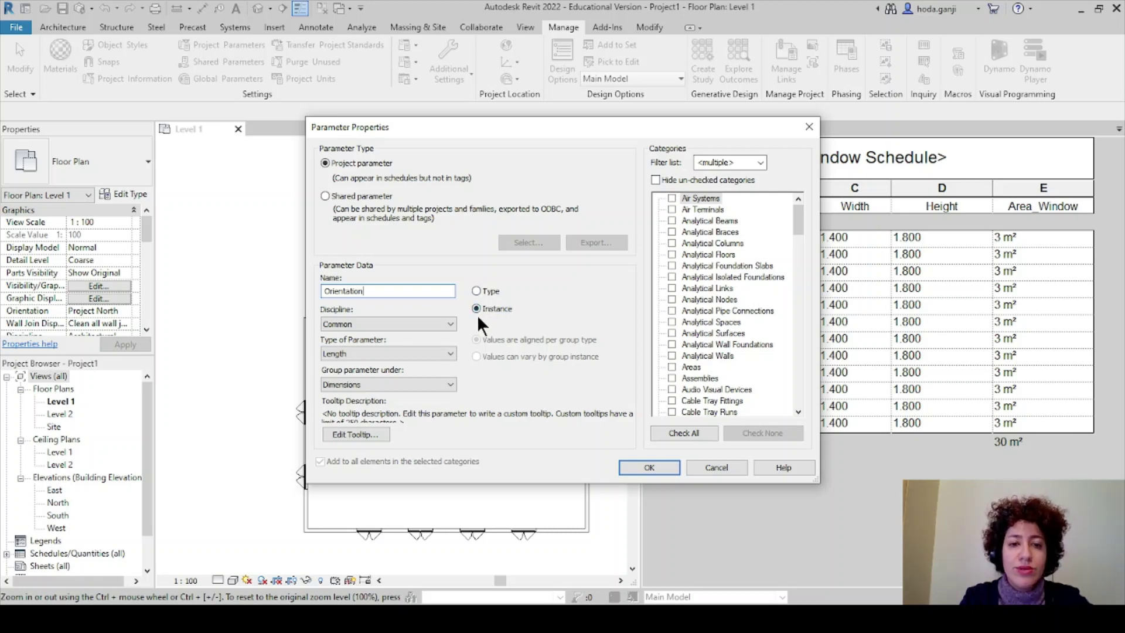
Assign the Orientation parameter to the Walls, Windows and Curtain Panels categories
scroll(754, 309, "down", 20)
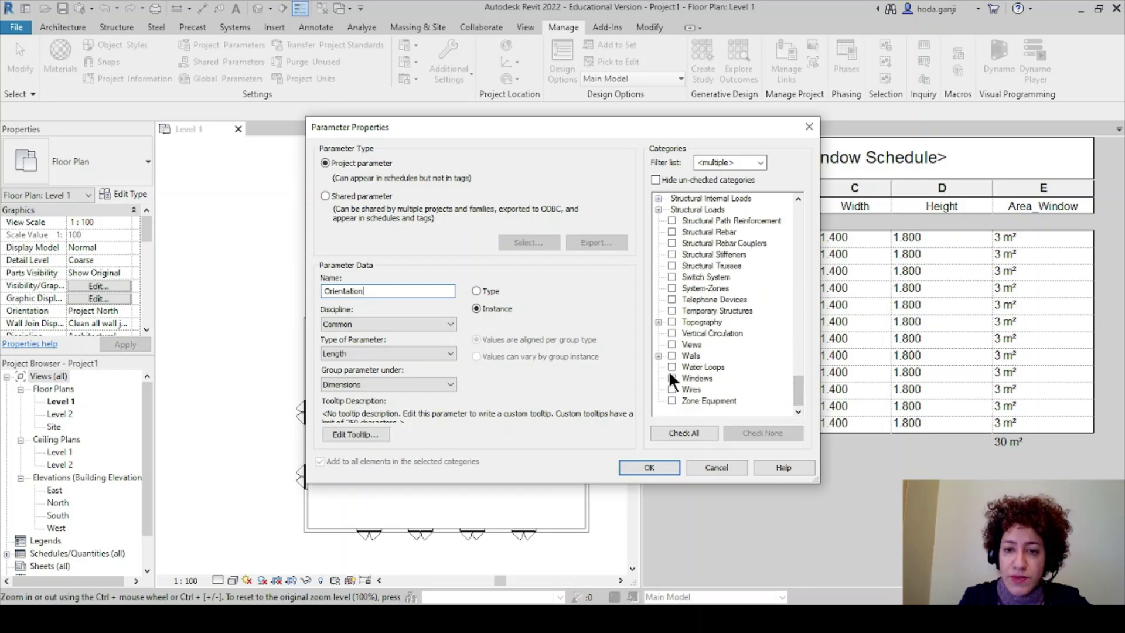
left_click(672, 356)
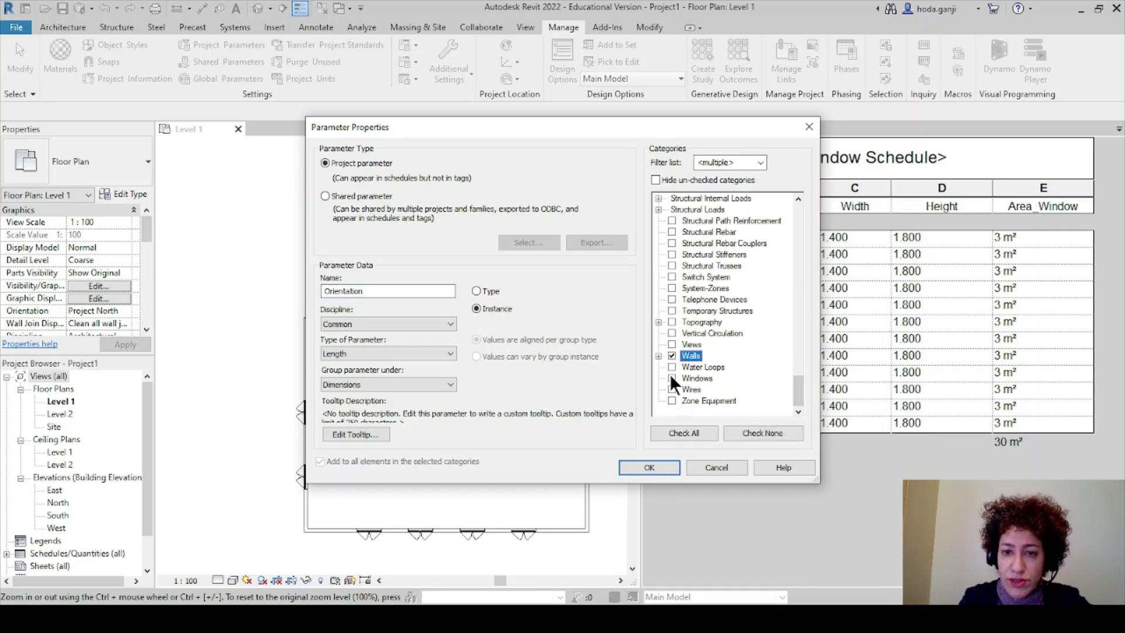
left_click(672, 378)
left_click_drag(796, 403, 757, 245)
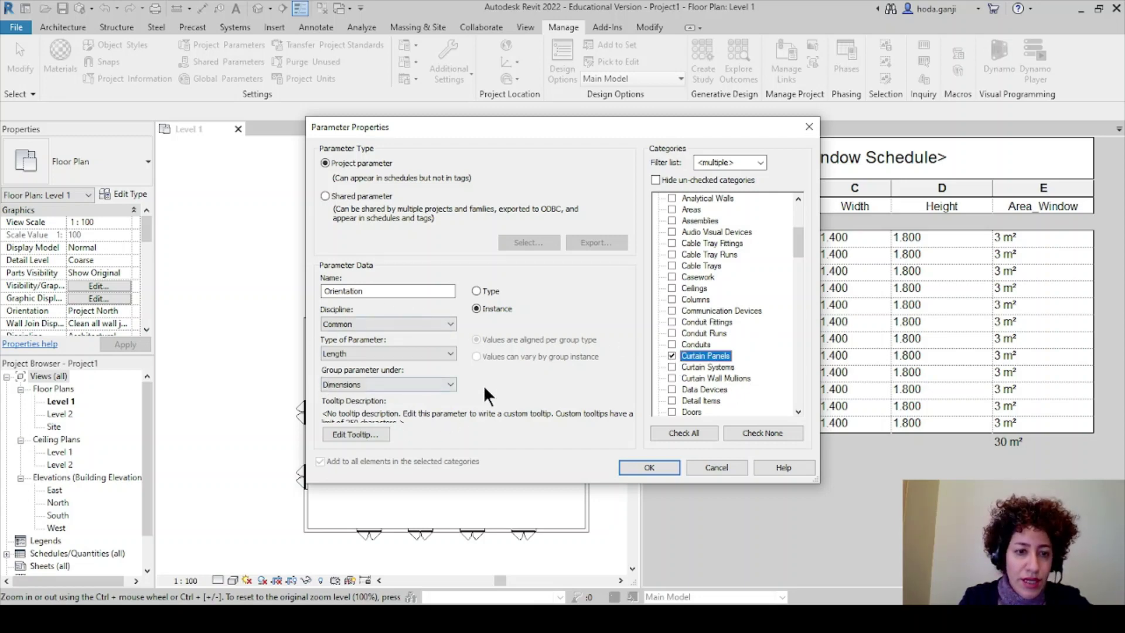
Group the Orientation parameter under Other, set its type to Number, and add it to the project
left_click(451, 384)
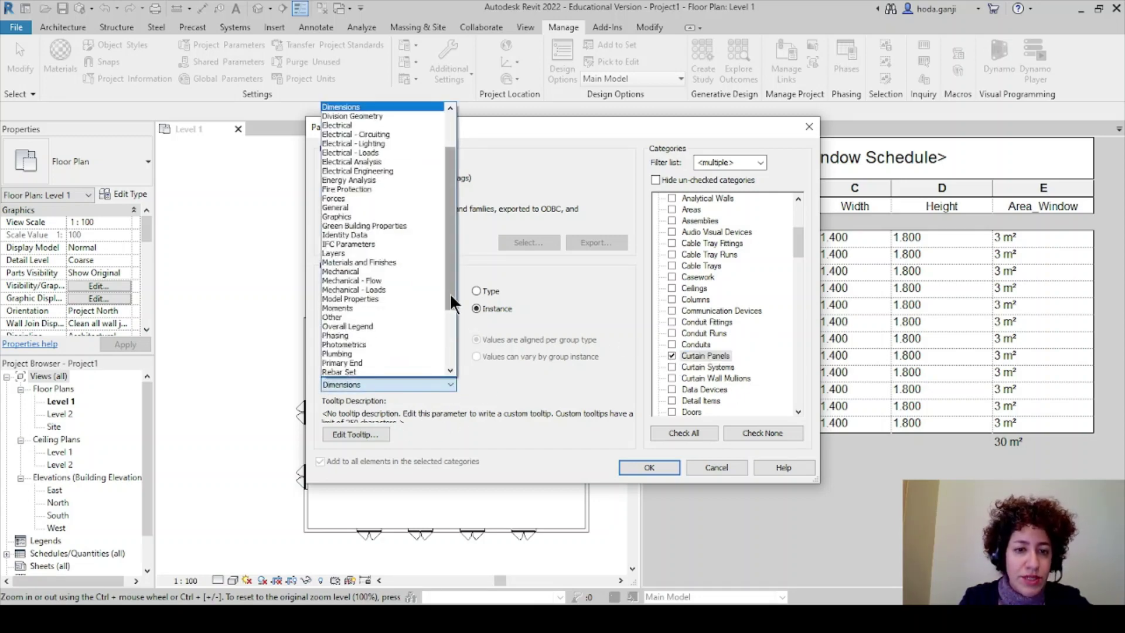
left_click_drag(449, 293, 452, 347)
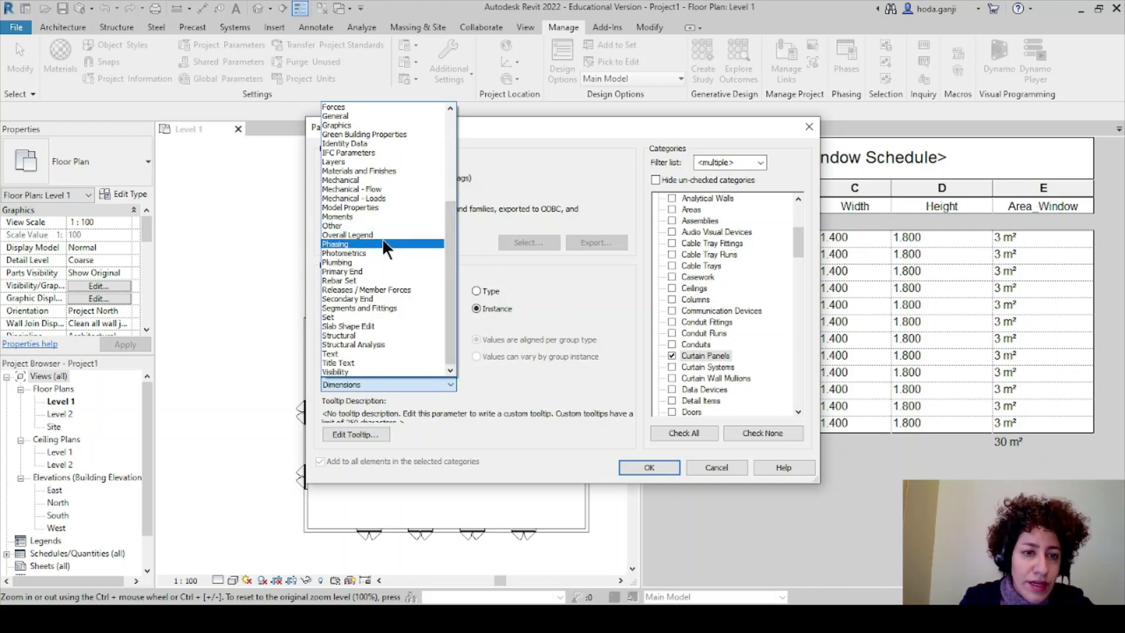
left_click(448, 381)
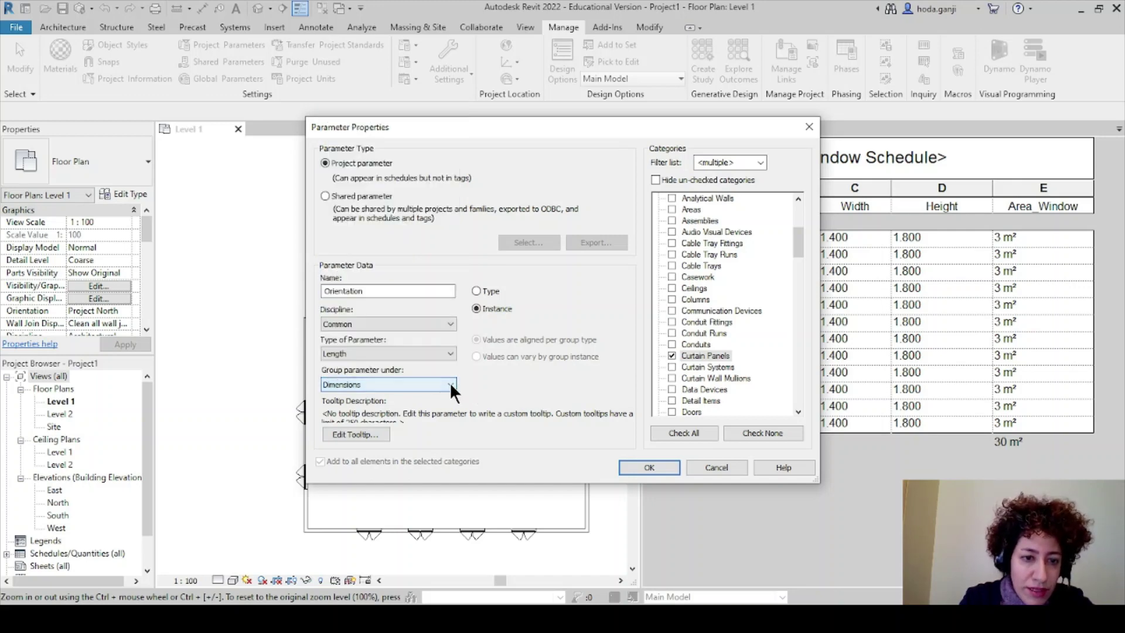
left_click(450, 352)
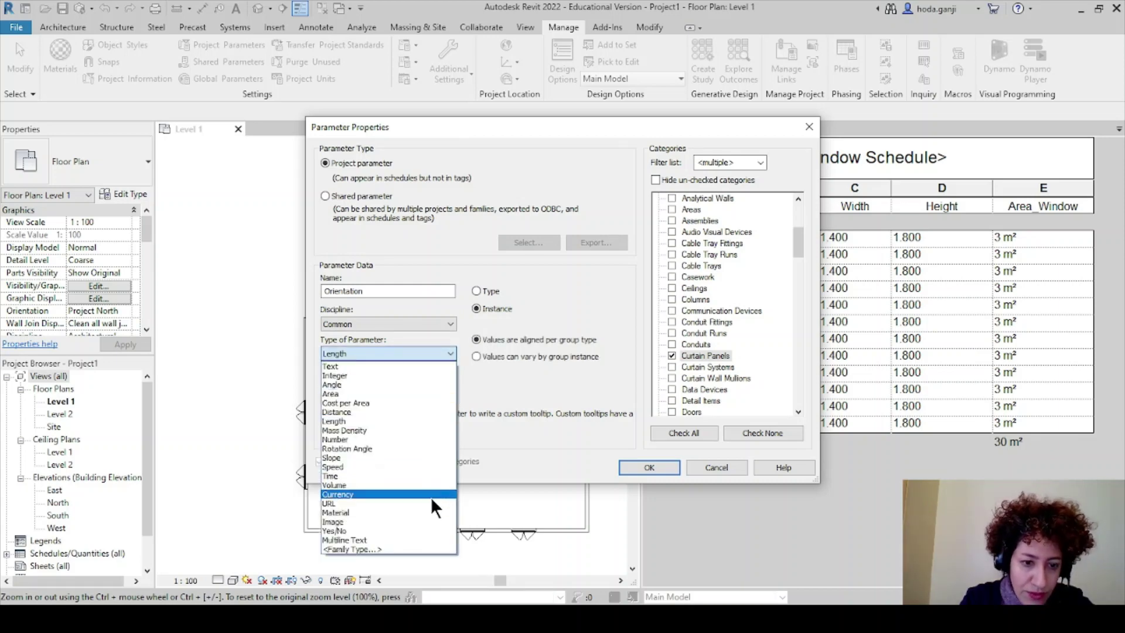
left_click(406, 438)
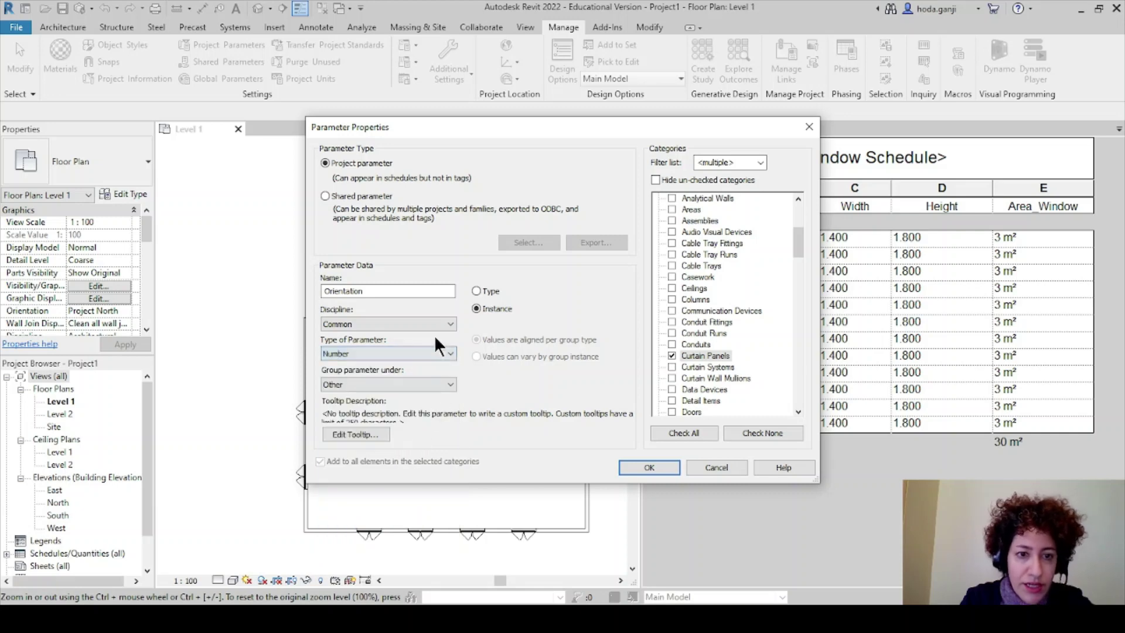
left_click(450, 353)
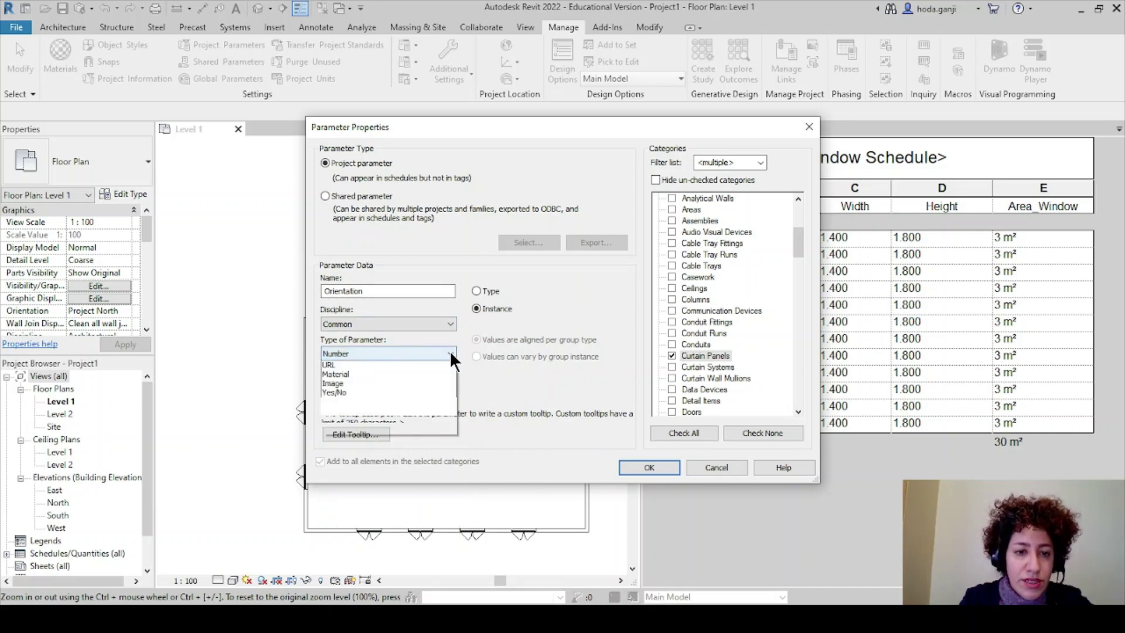
left_click(450, 353)
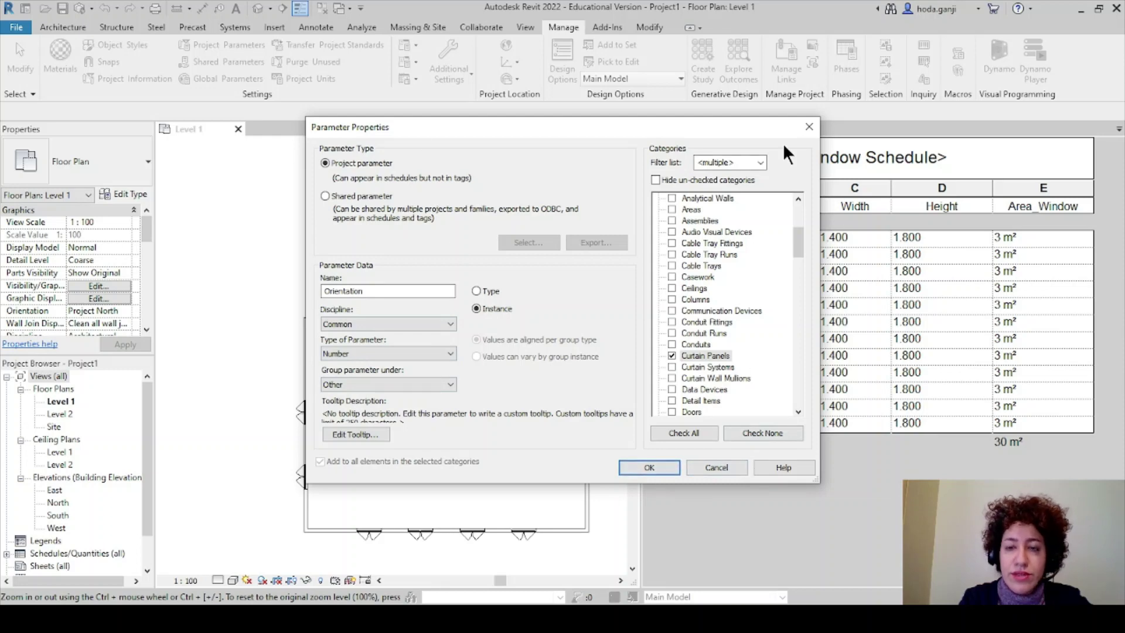
left_click(671, 465)
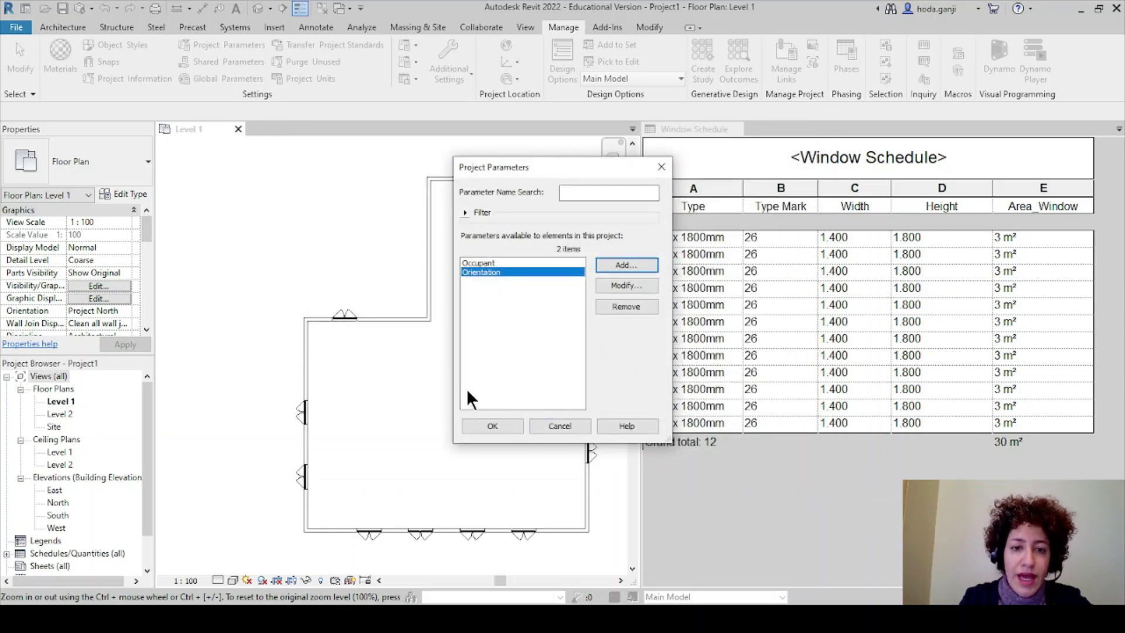
left_click(492, 426)
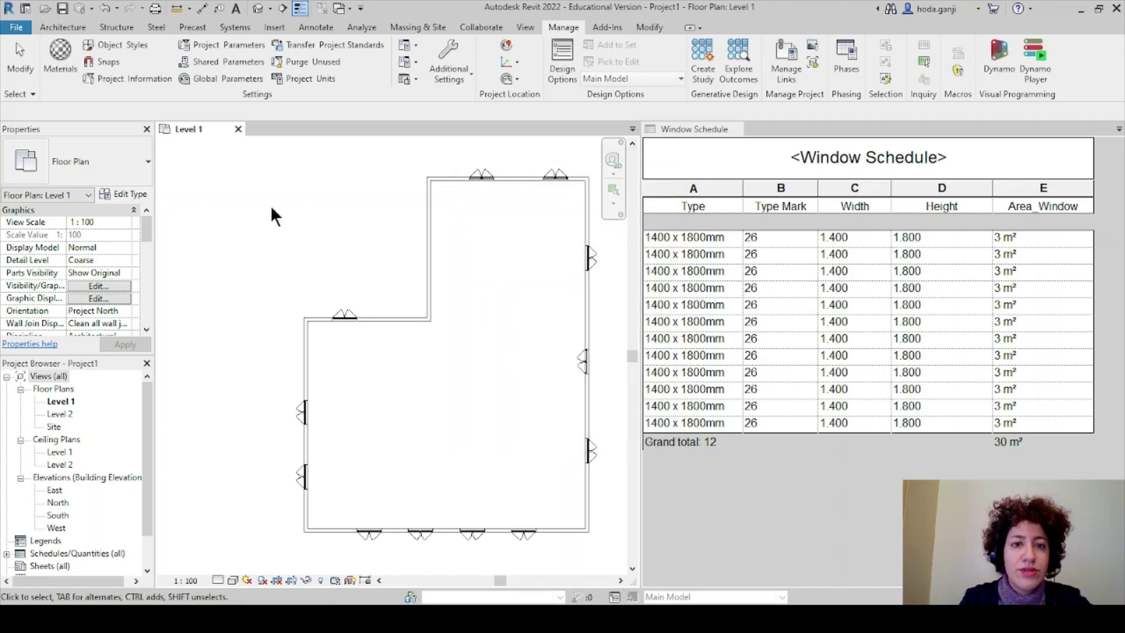
Inspect the properties of the left window in the plan's uppermost wall for the Orientation parameter
scroll(290, 203, "down", 2)
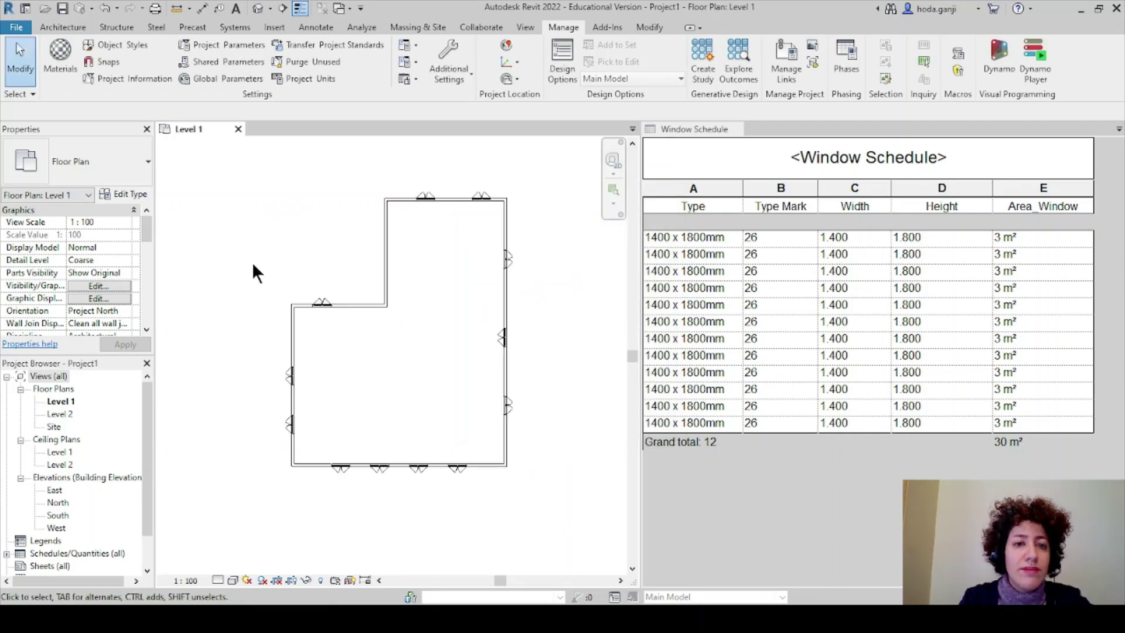
left_click(447, 198)
left_click(428, 169)
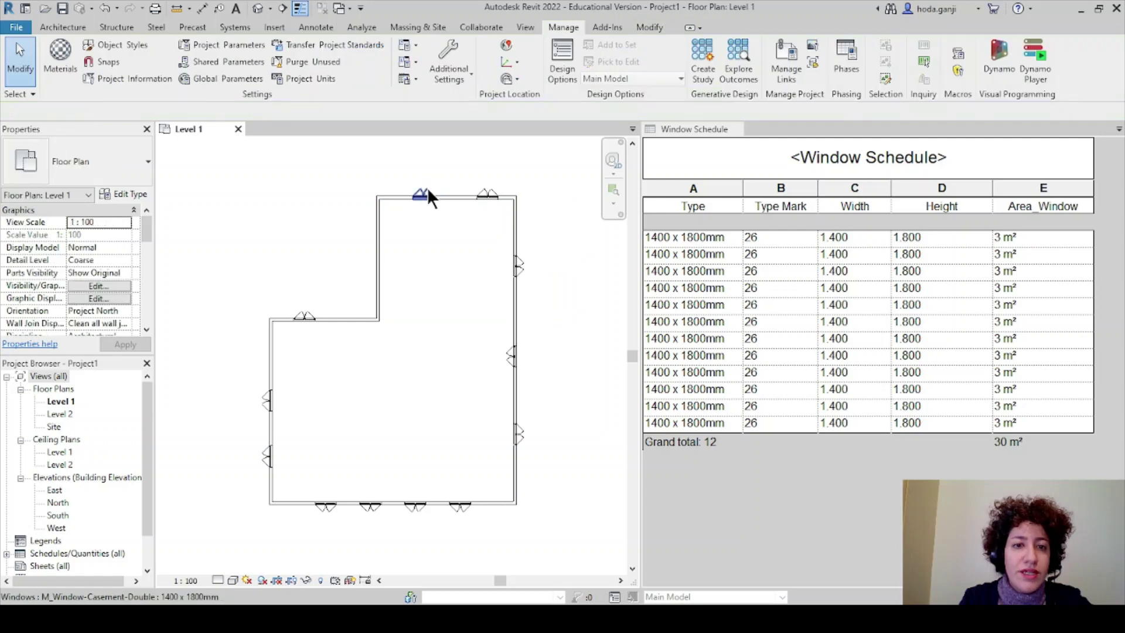
left_click(425, 192)
scroll(68, 265, "down", 5)
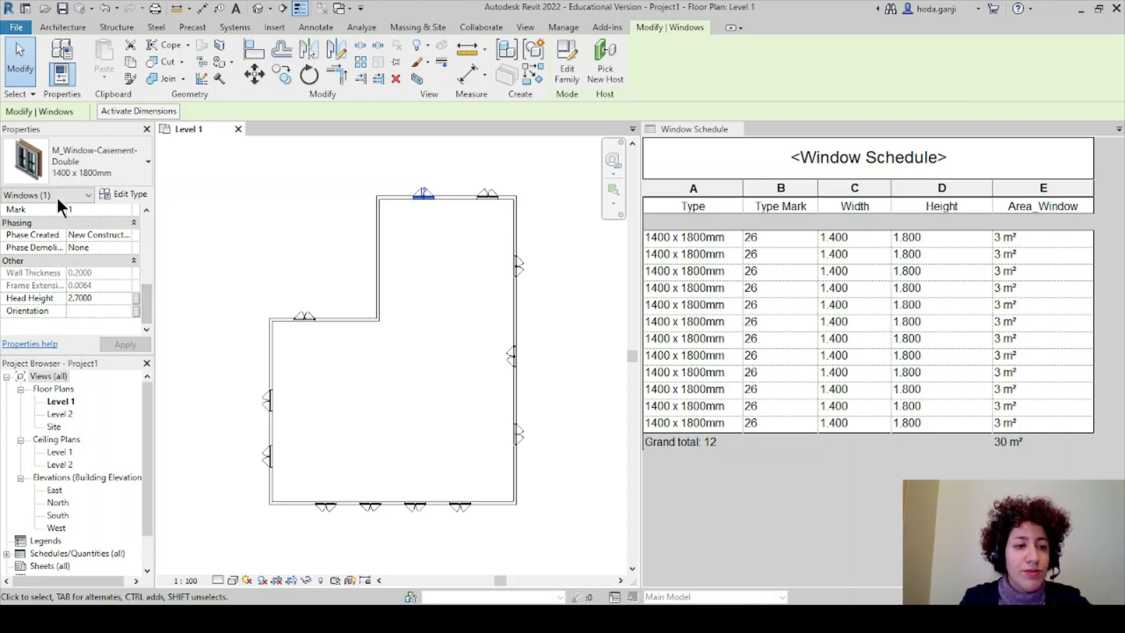
left_click(269, 216)
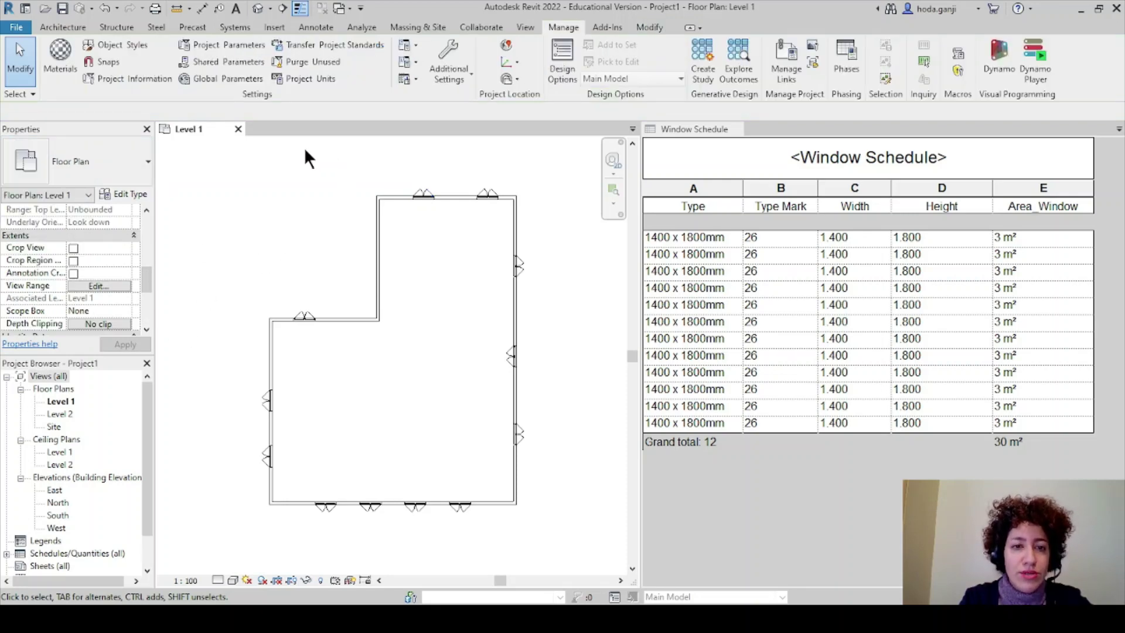
Set Orientation to 1 for the plan's uppermost wall and its two windows, keeping both categories in the selection filter
left_click_drag(311, 147, 522, 261)
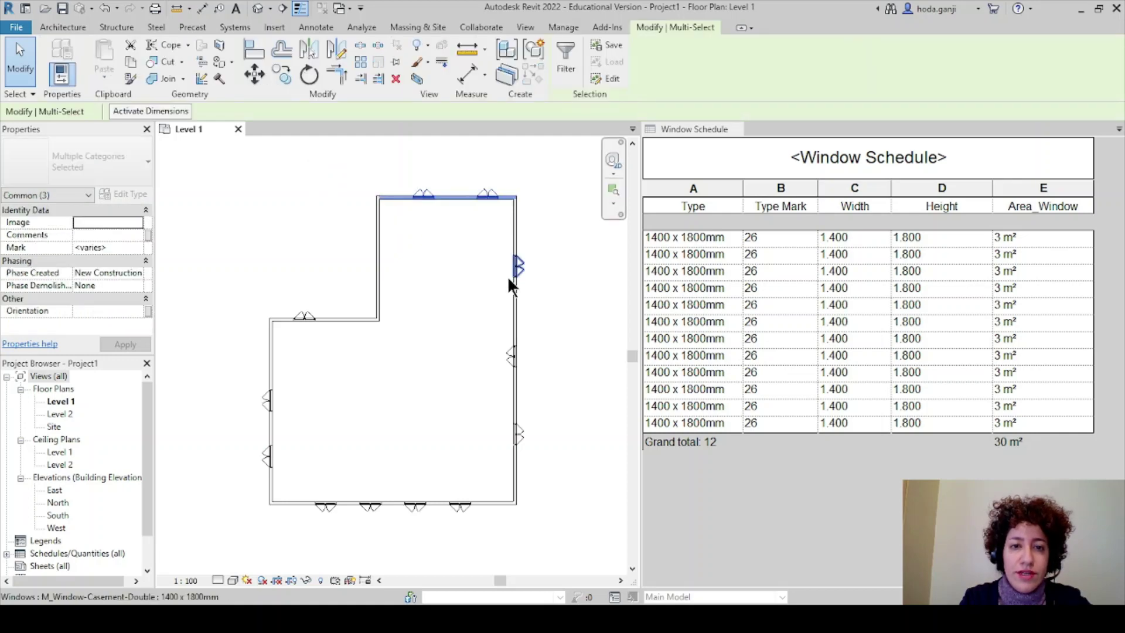
left_click(572, 61)
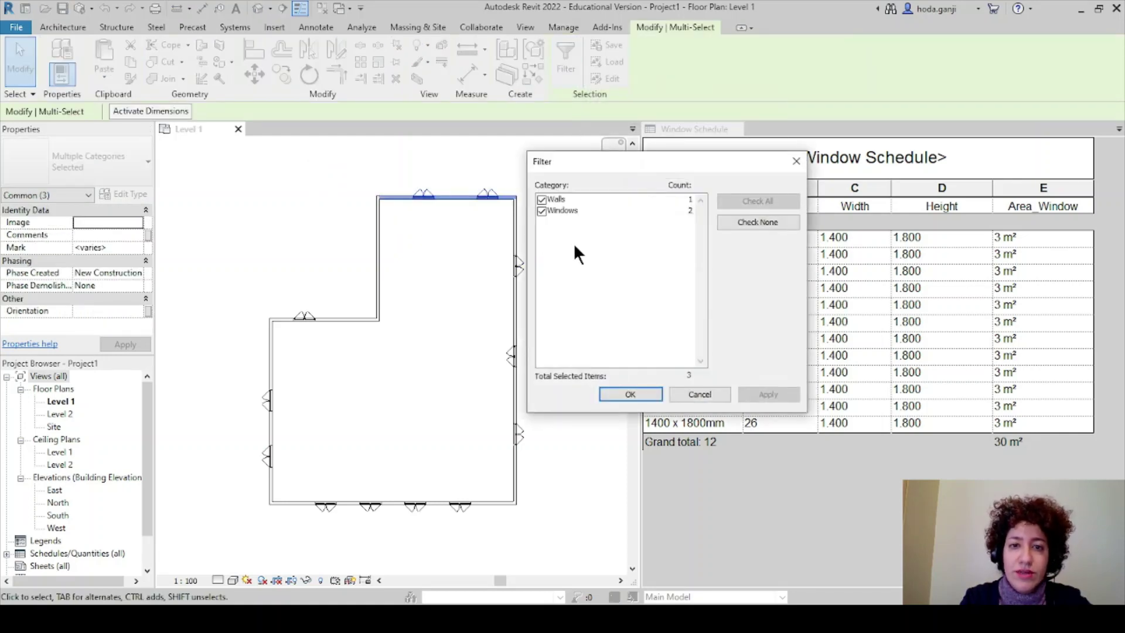
left_click(620, 392)
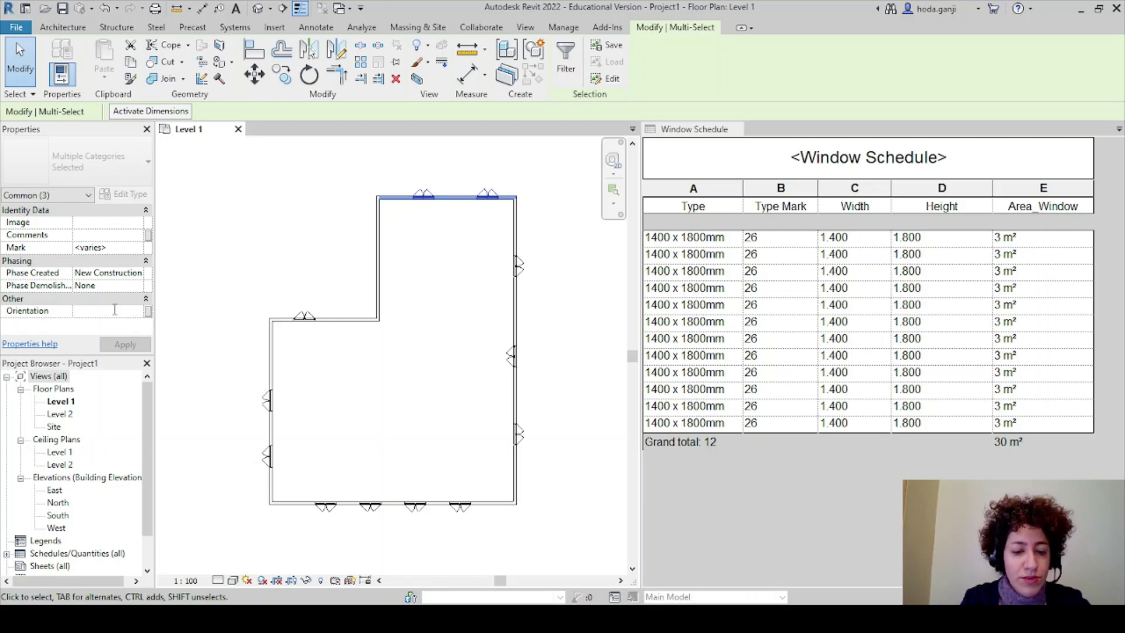
left_click(115, 310)
type("1")
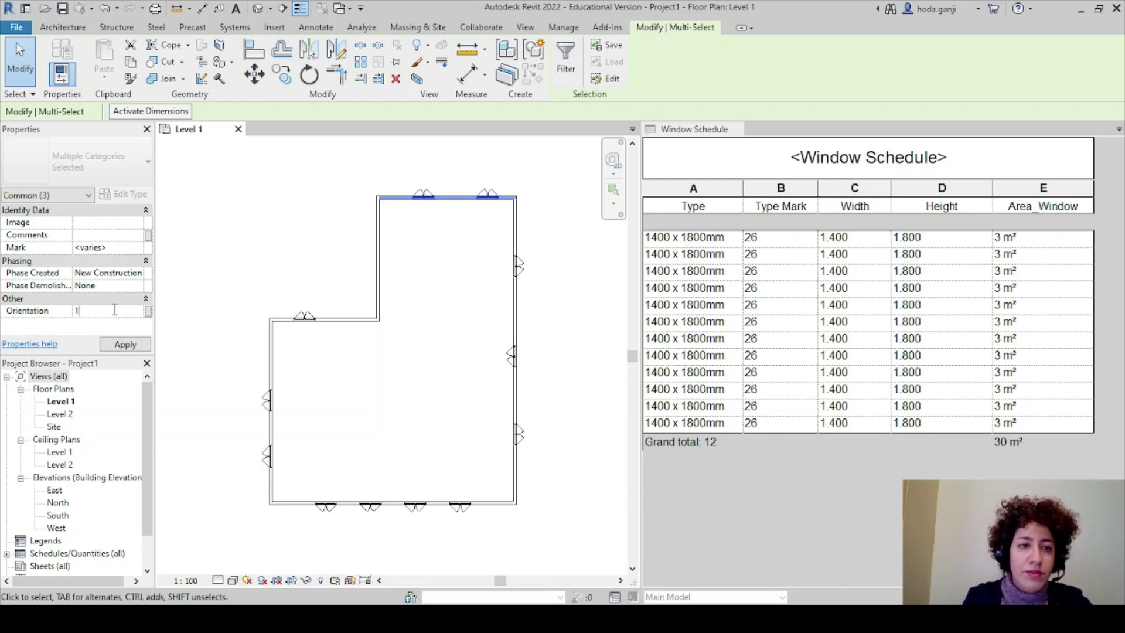
key("Return")
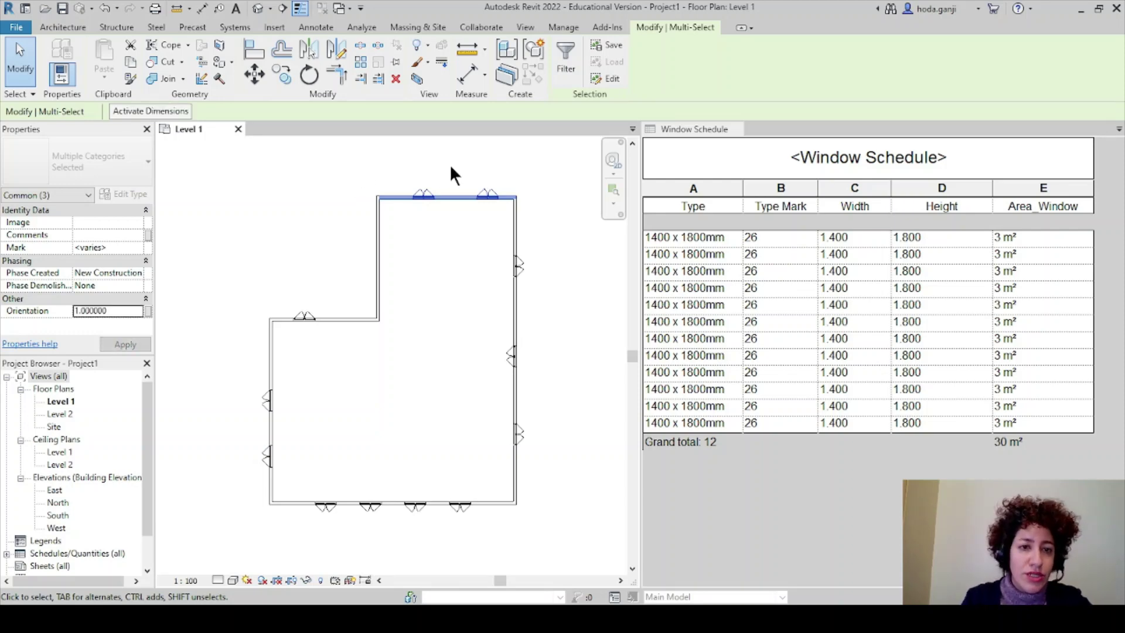
left_click(125, 308)
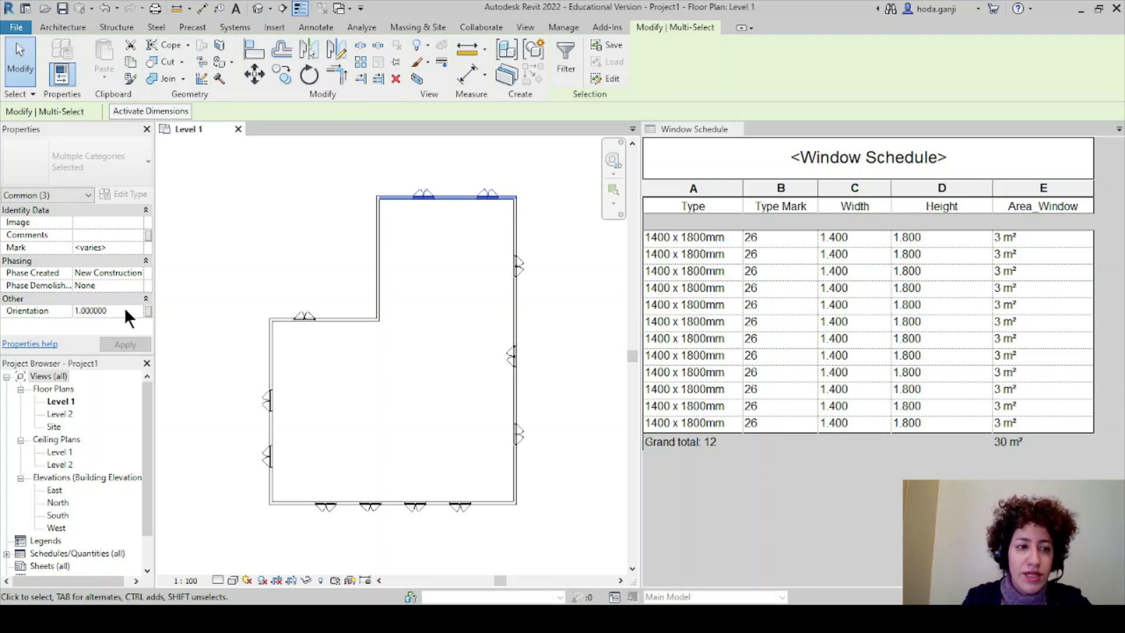
left_click(401, 140)
left_click_drag(329, 139, 537, 209)
left_click(209, 283)
left_click_drag(209, 284, 435, 407)
left_click(252, 257)
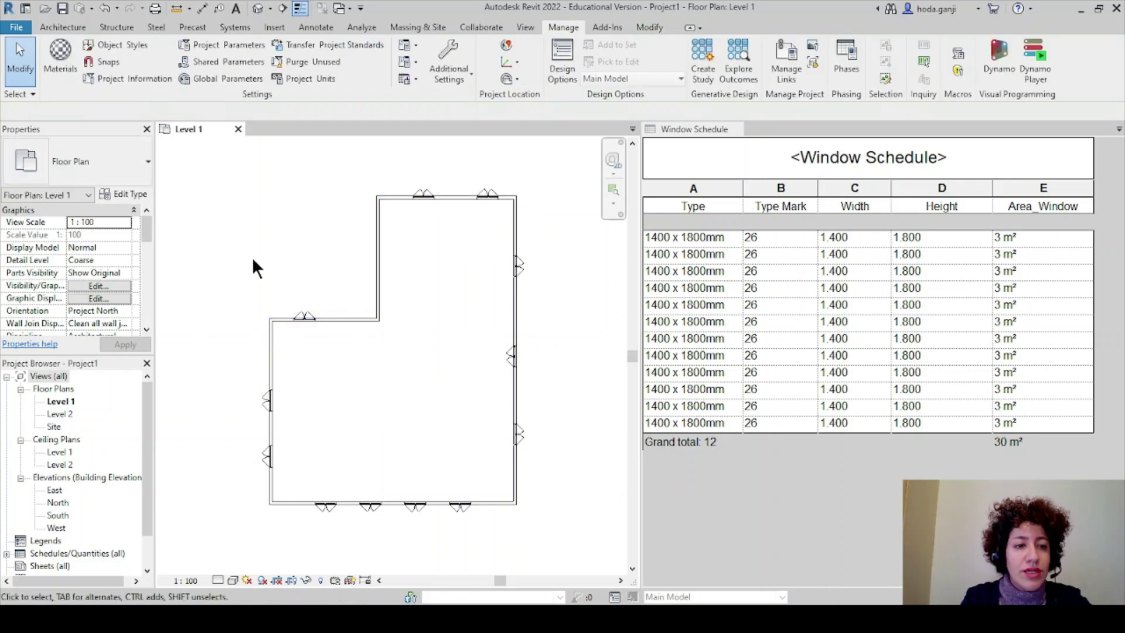
Set Orientation to 1 for the short horizontal wall of the plan's left wing and its single window
left_click_drag(221, 280, 407, 341)
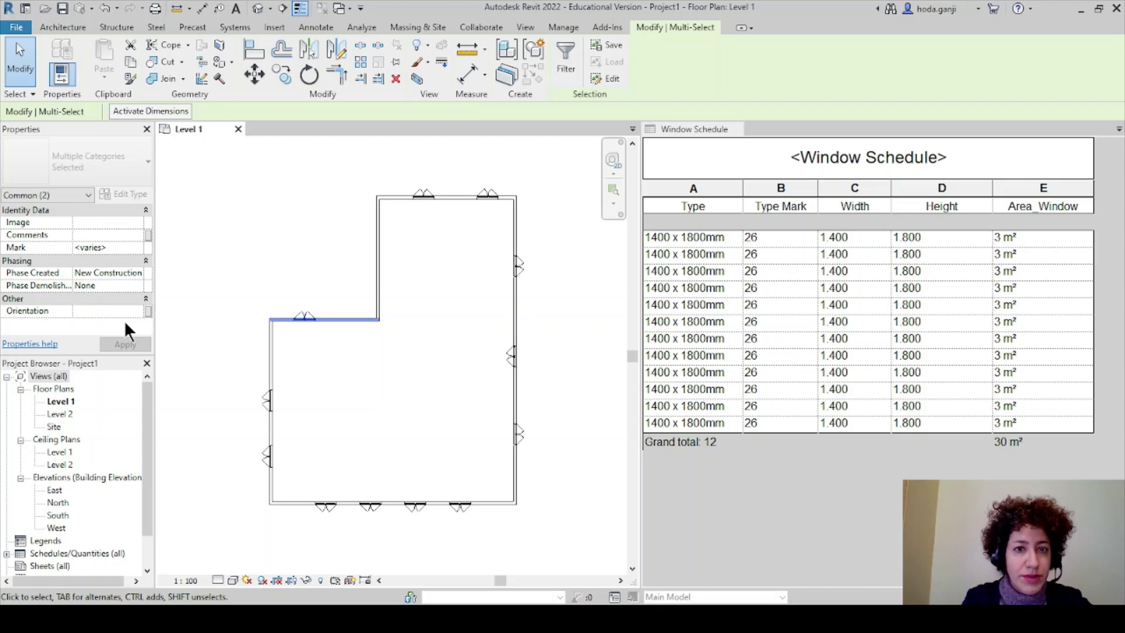
left_click(565, 62)
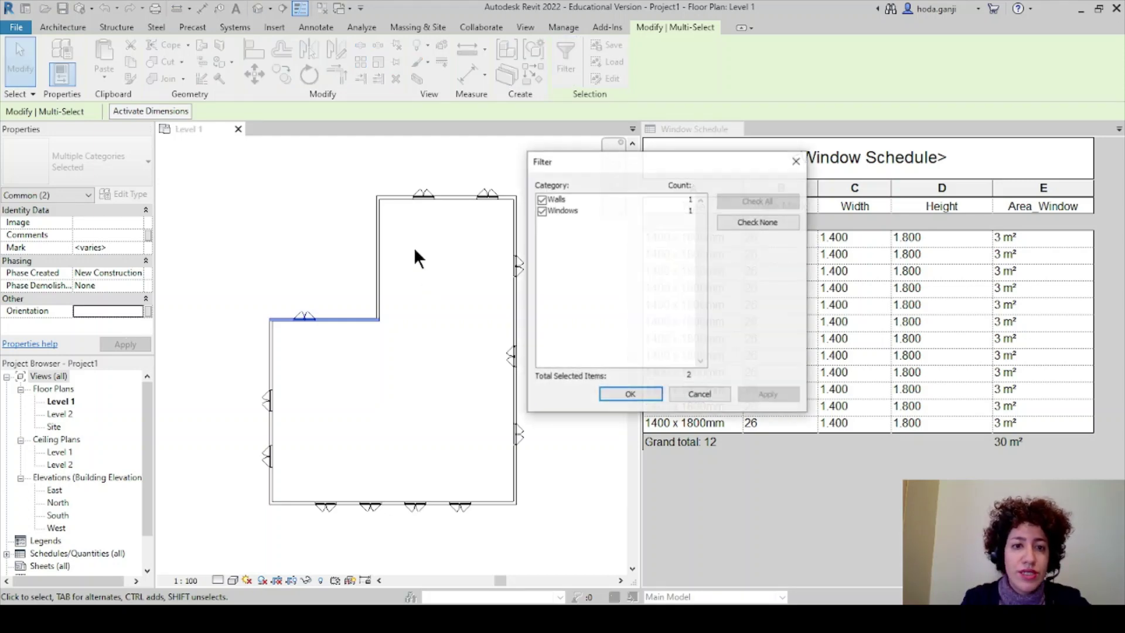
left_click(797, 161)
left_click(123, 310)
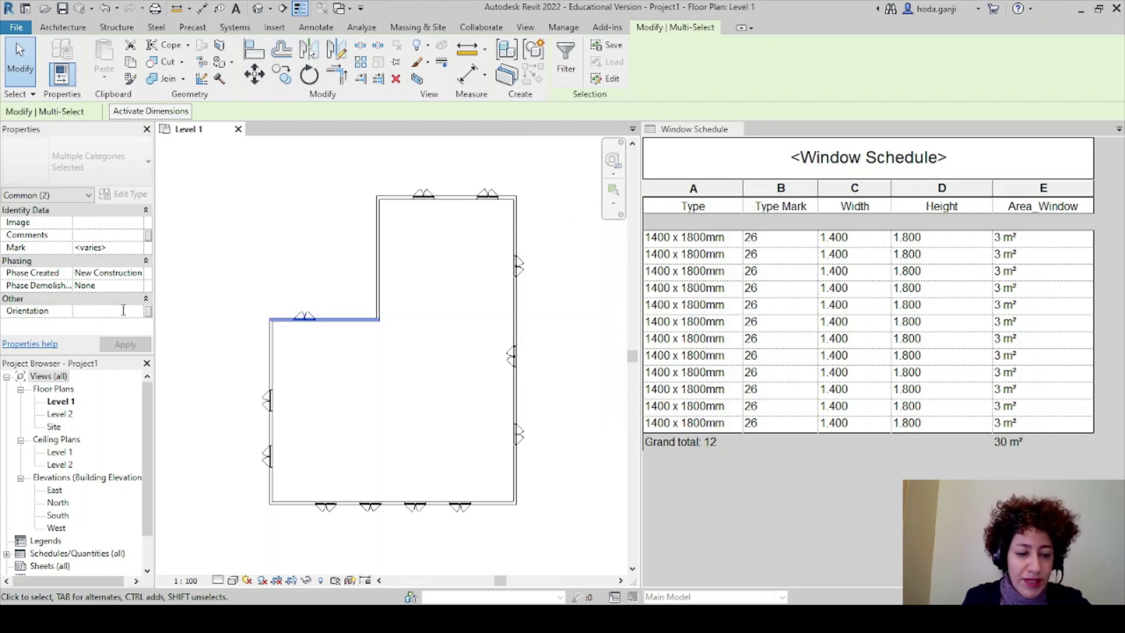
left_click(314, 229)
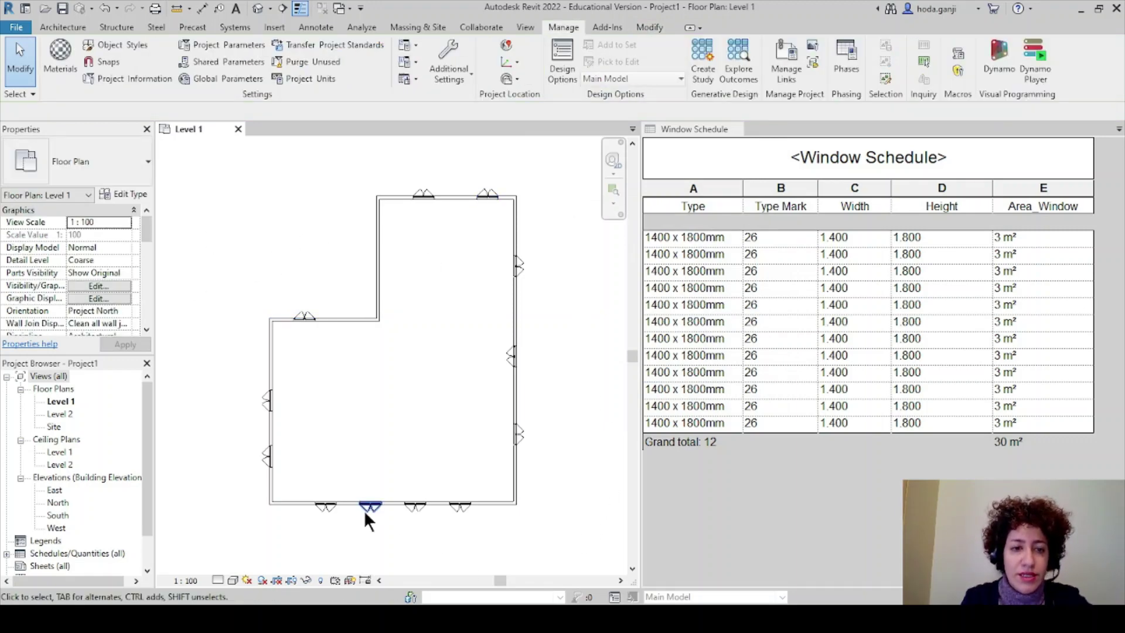
Set Orientation to 2 for the plan's long right-hand wall and its three windows, keeping both categories in the selection filter
left_click_drag(506, 168, 553, 522)
left_click(507, 161)
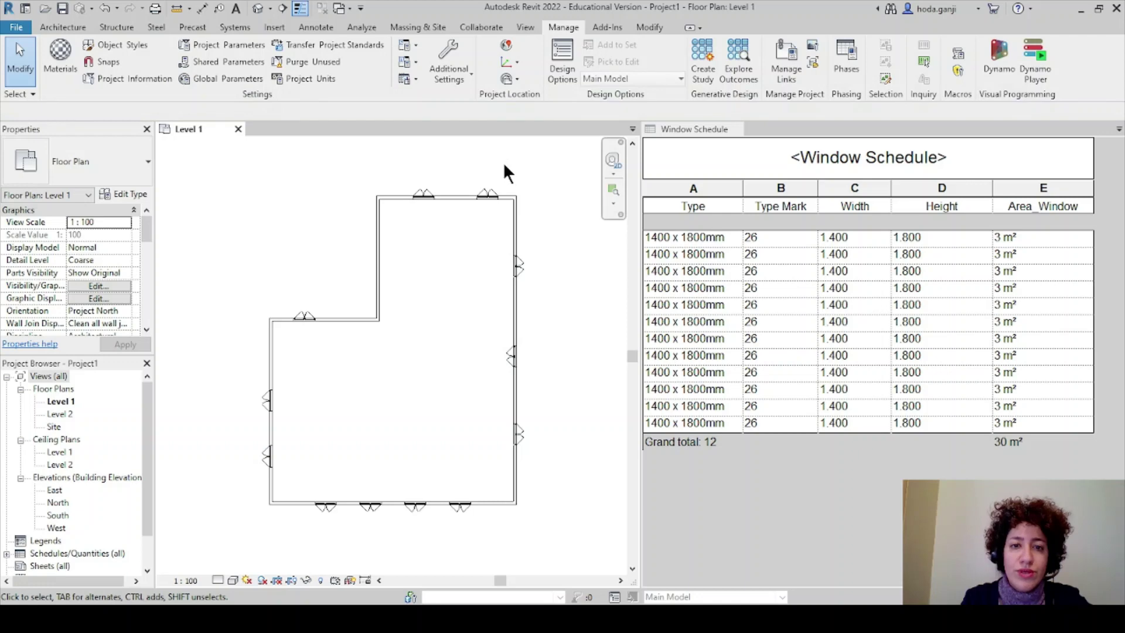
left_click_drag(502, 162, 570, 523)
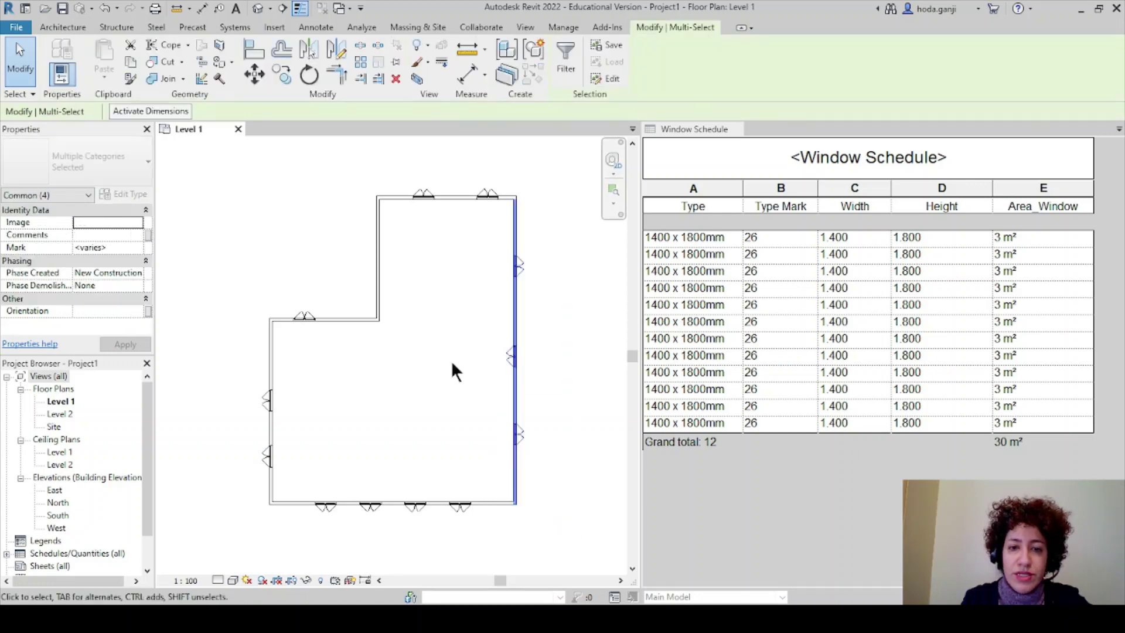
left_click(566, 53)
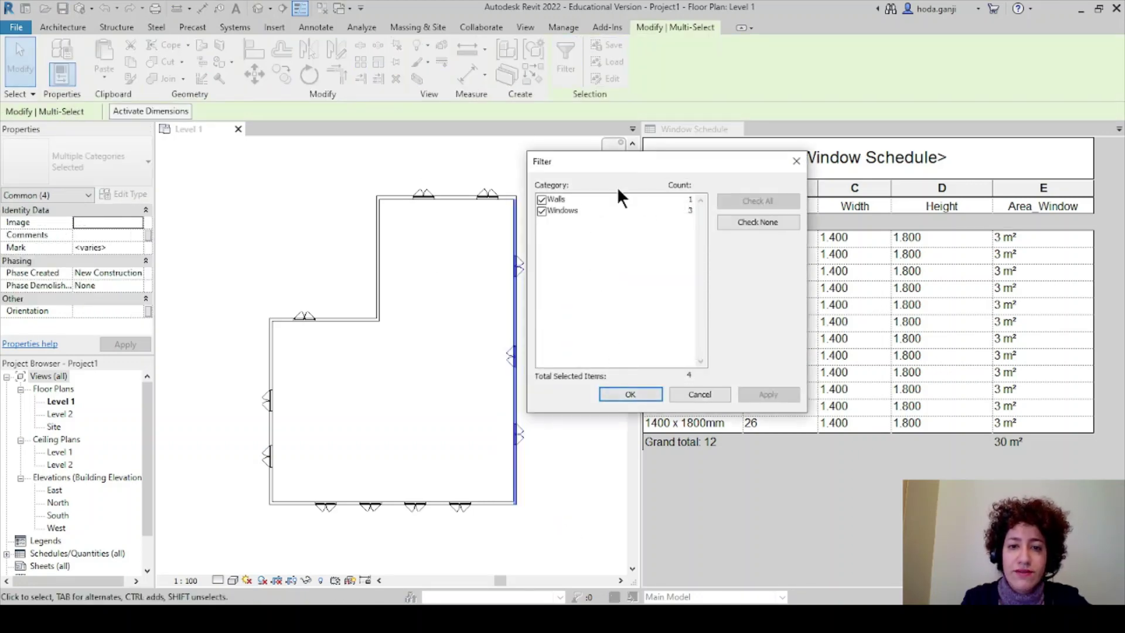
left_click(640, 394)
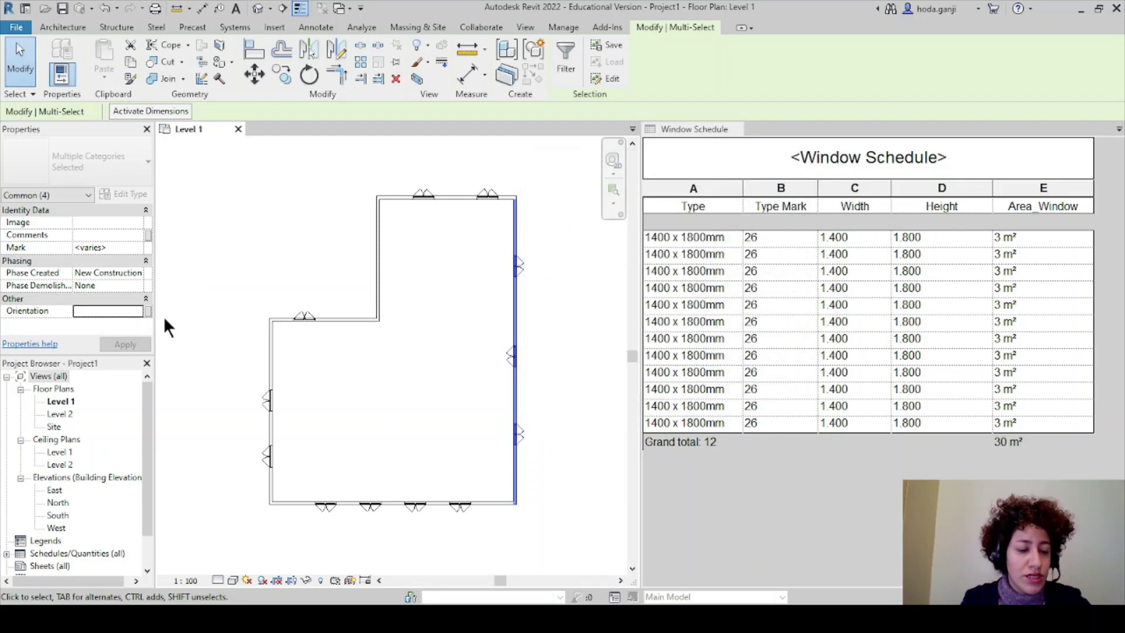
left_click(112, 300)
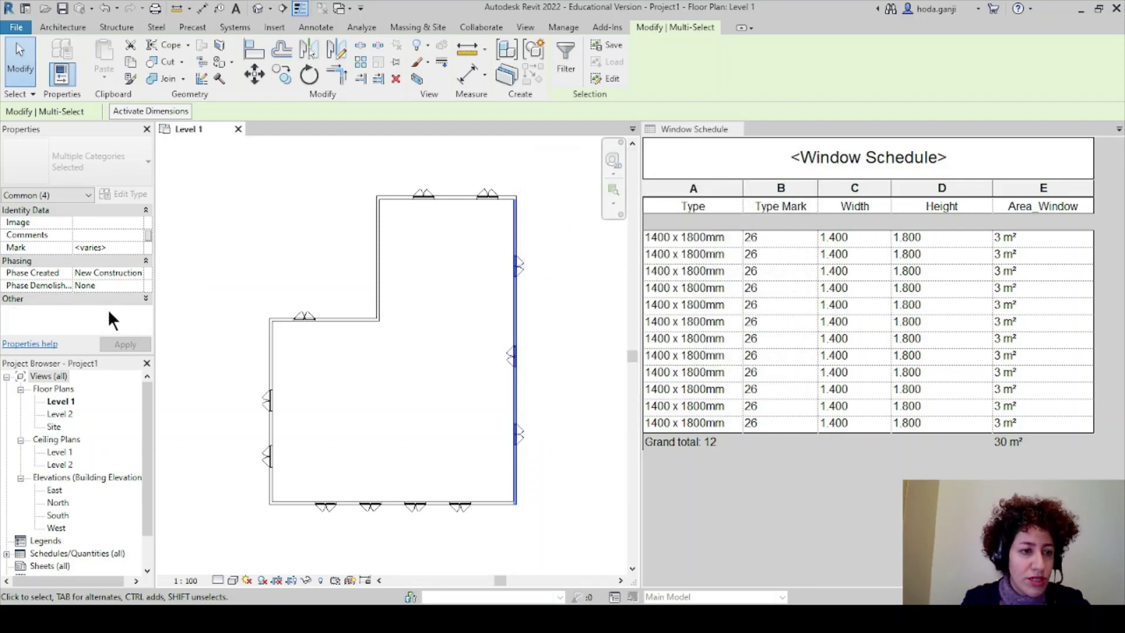
left_click(146, 299)
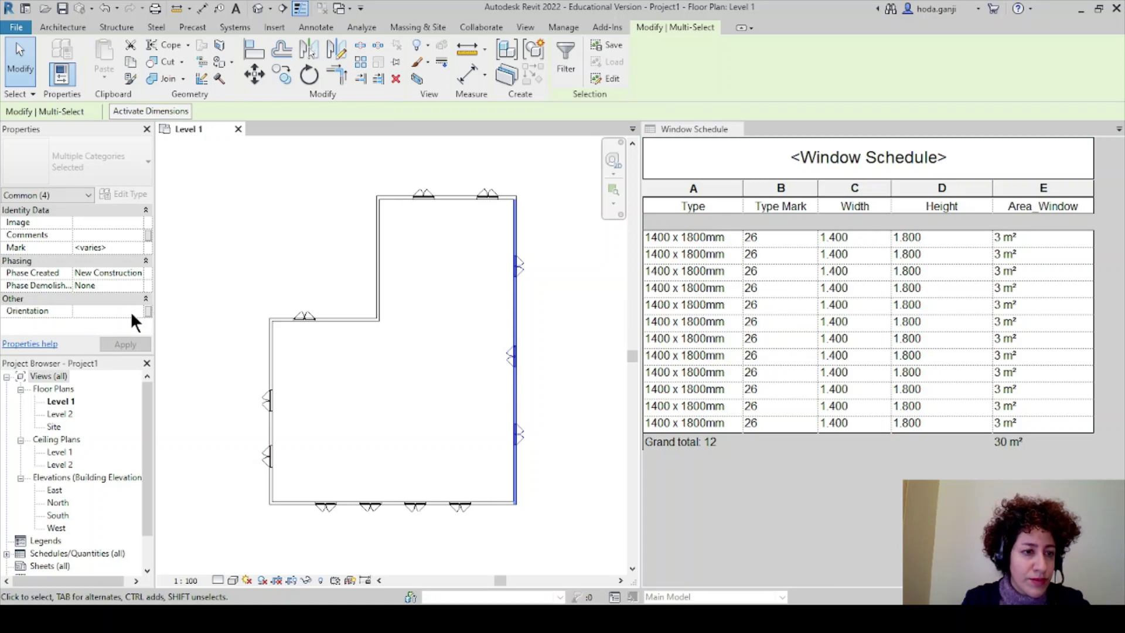
type("2")
key("Return")
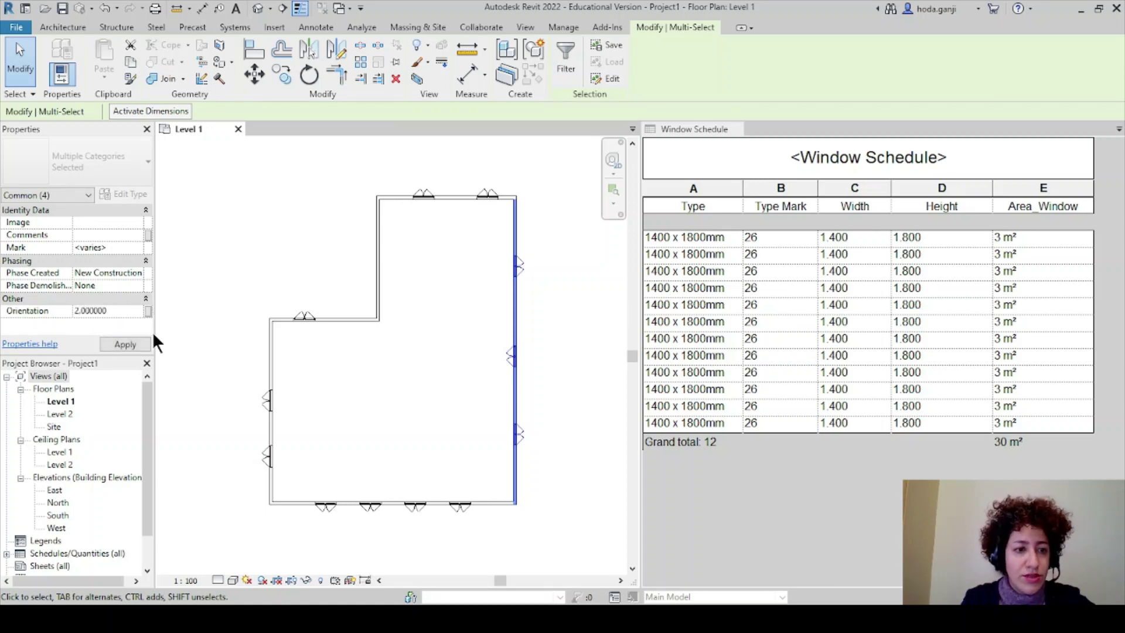
left_click(210, 316)
Set Orientation to 3 for the plan's bottom wall and its four windows
left_click_drag(244, 487, 567, 523)
left_click(114, 311)
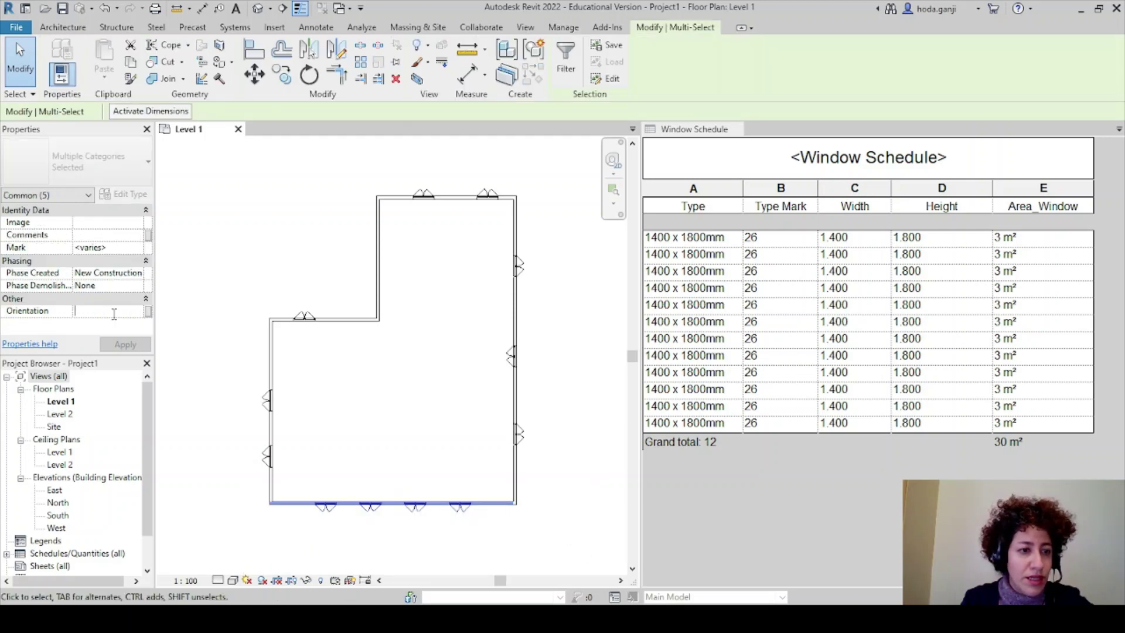
left_click(215, 263)
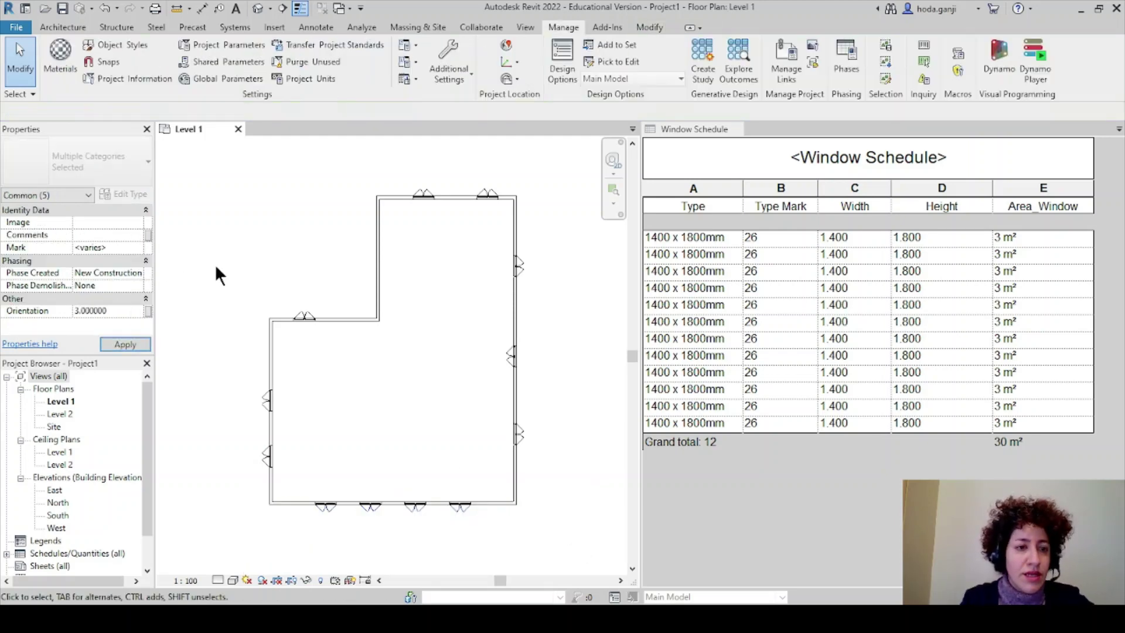
Set Orientation to 4 for the plan's leftmost outer wall and its two windows
left_click_drag(241, 259, 280, 568)
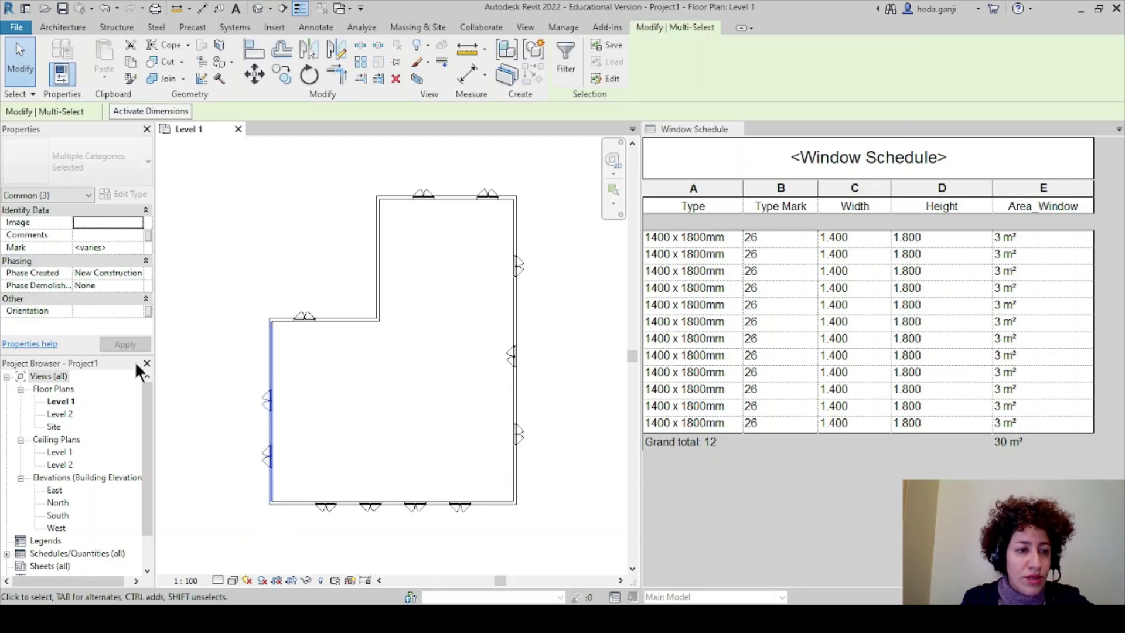
left_click(113, 310)
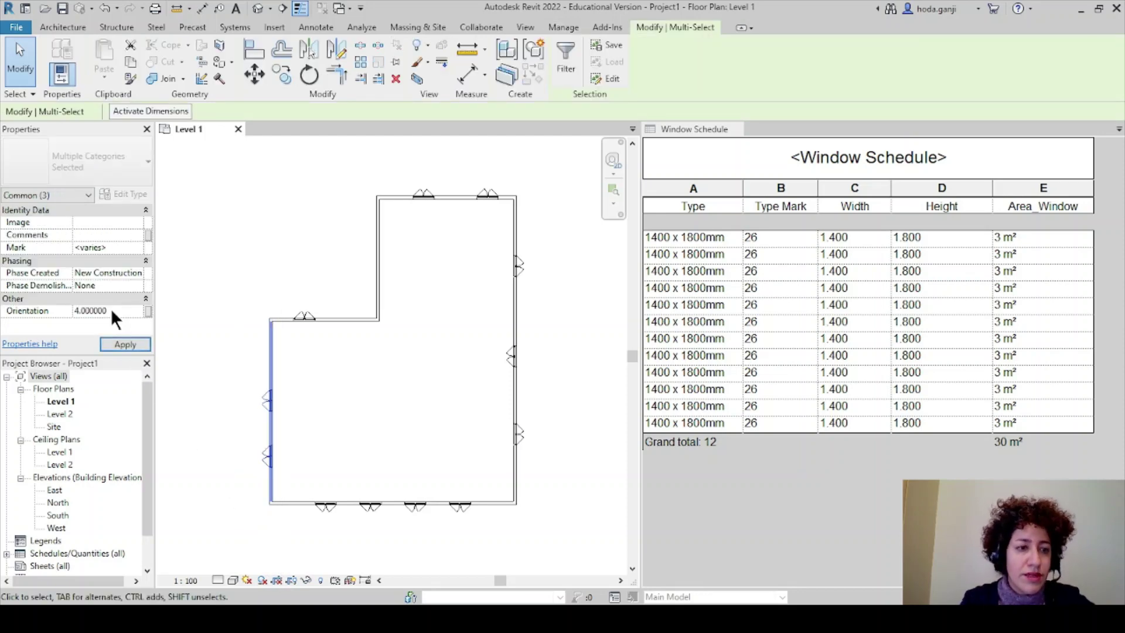
left_click(322, 261)
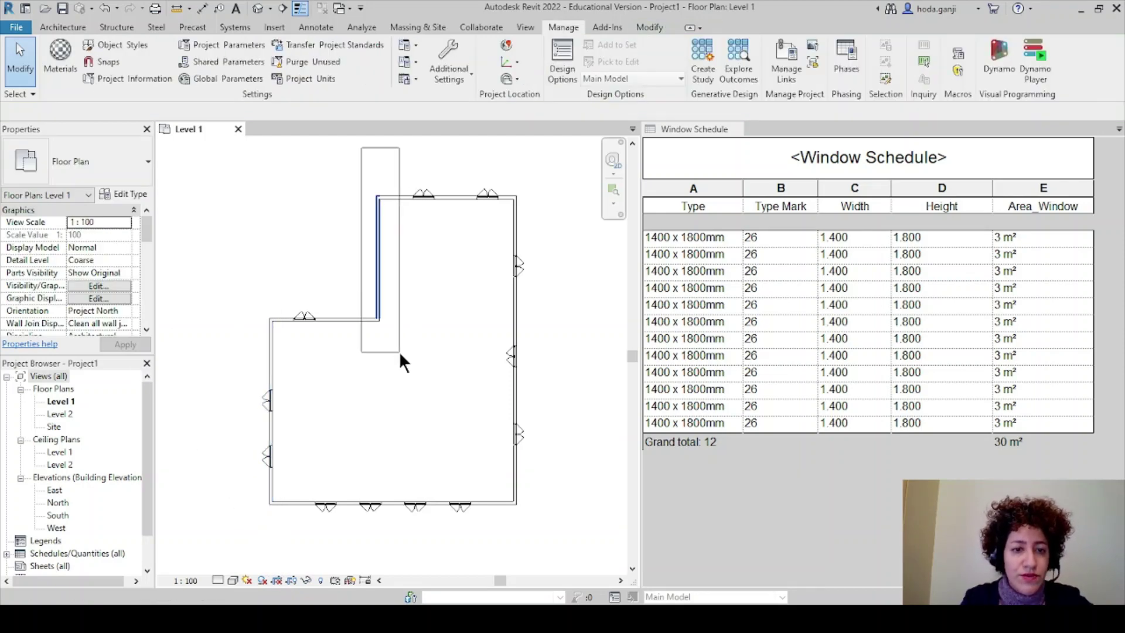
Set Orientation to 4 for the windowless vertical wall at the inner corner of the L-shaped plan
left_click(376, 246)
scroll(107, 287, "down", 5)
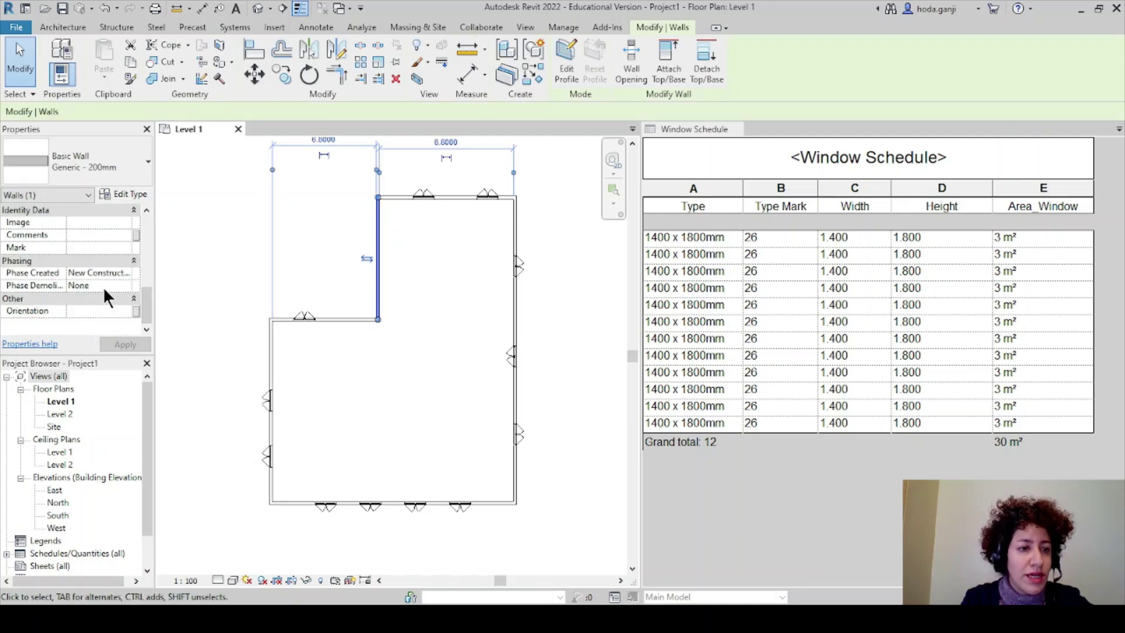
left_click(103, 309)
type("4")
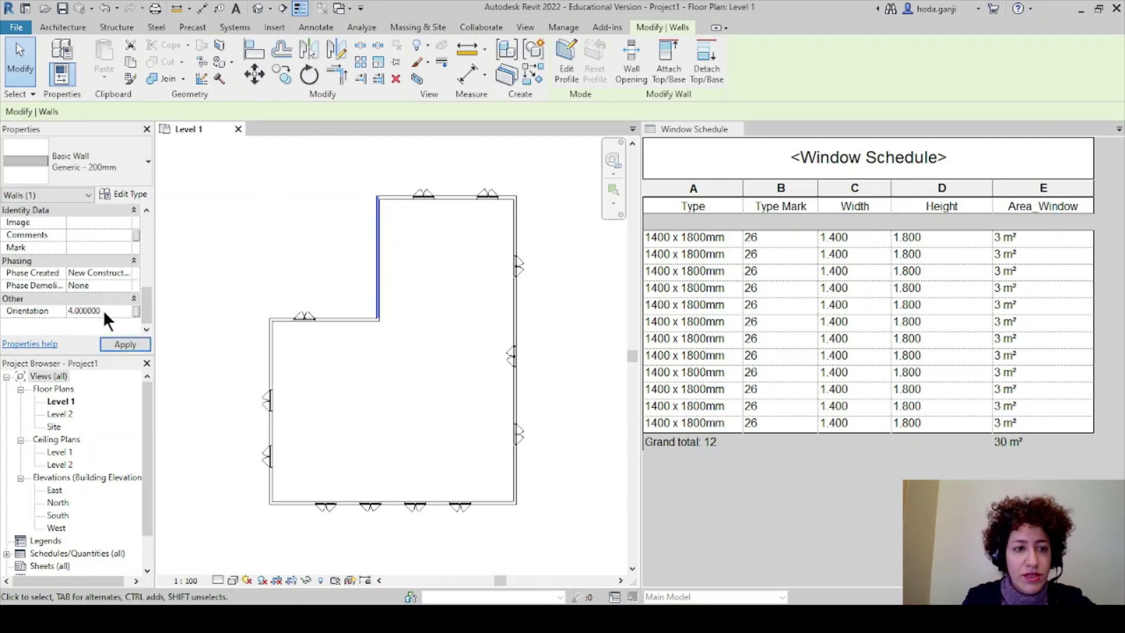
left_click(231, 266)
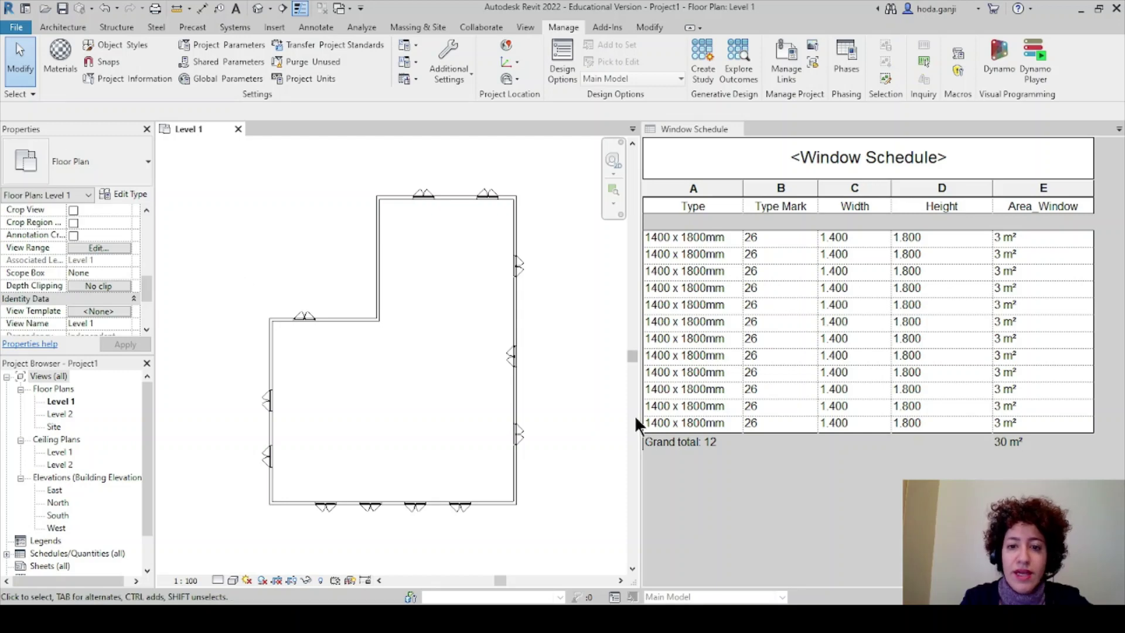
Widen the Window Schedule view beside the floor plan and add Orientation as its last scheduled field
left_click_drag(641, 403, 384, 368)
scroll(295, 317, "down", 3)
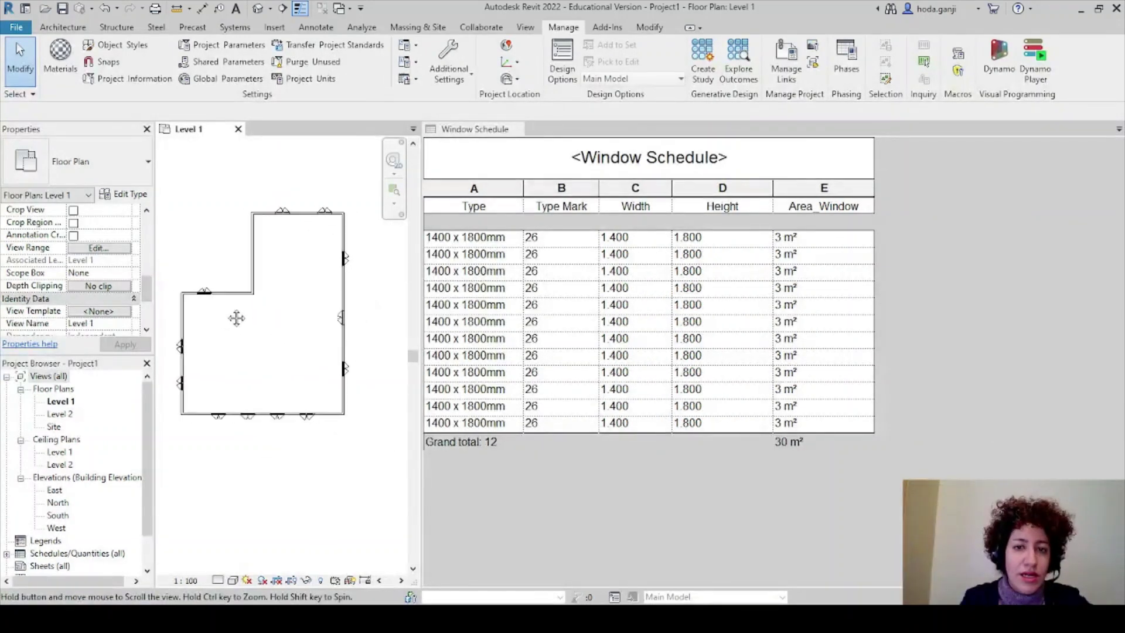
left_click(586, 522)
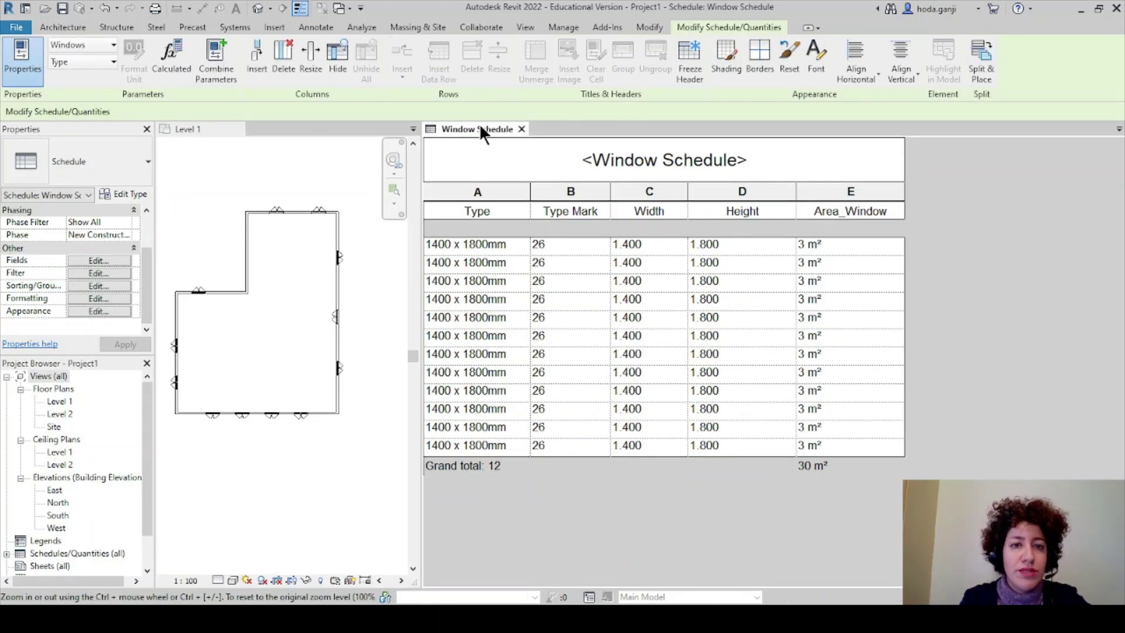
left_click(98, 260)
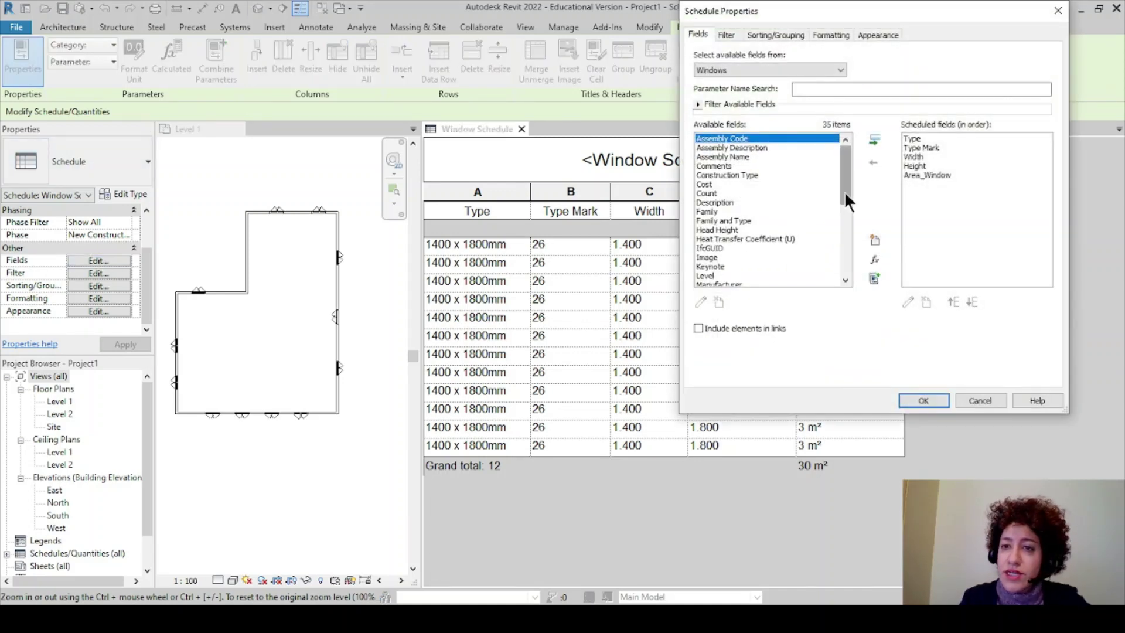
left_click_drag(845, 191, 846, 276)
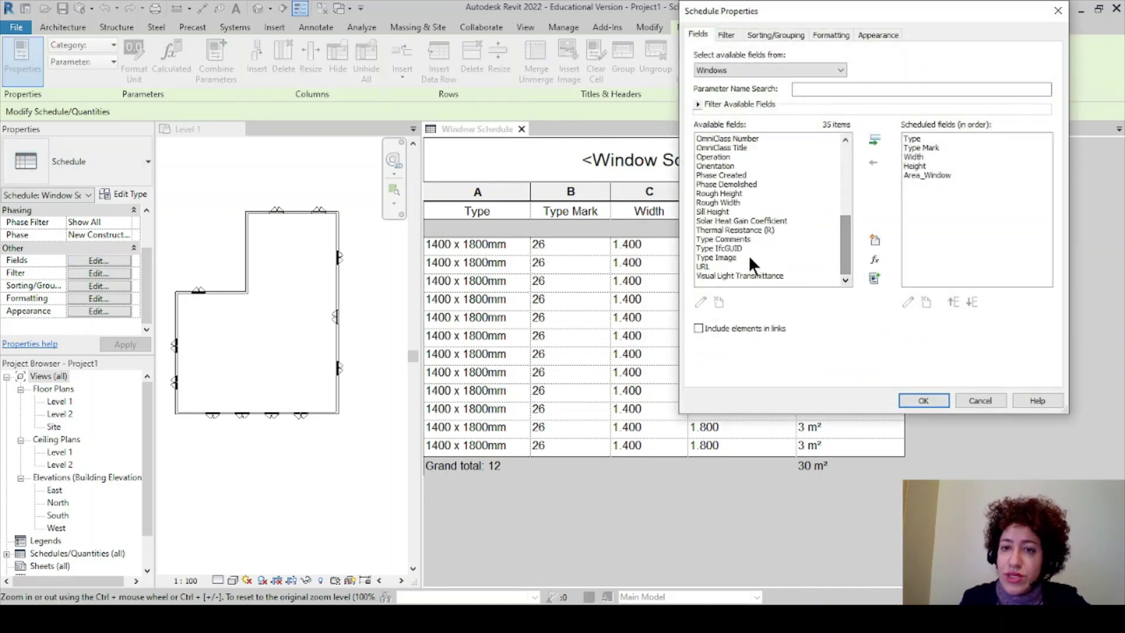
left_click(713, 165)
left_click(875, 140)
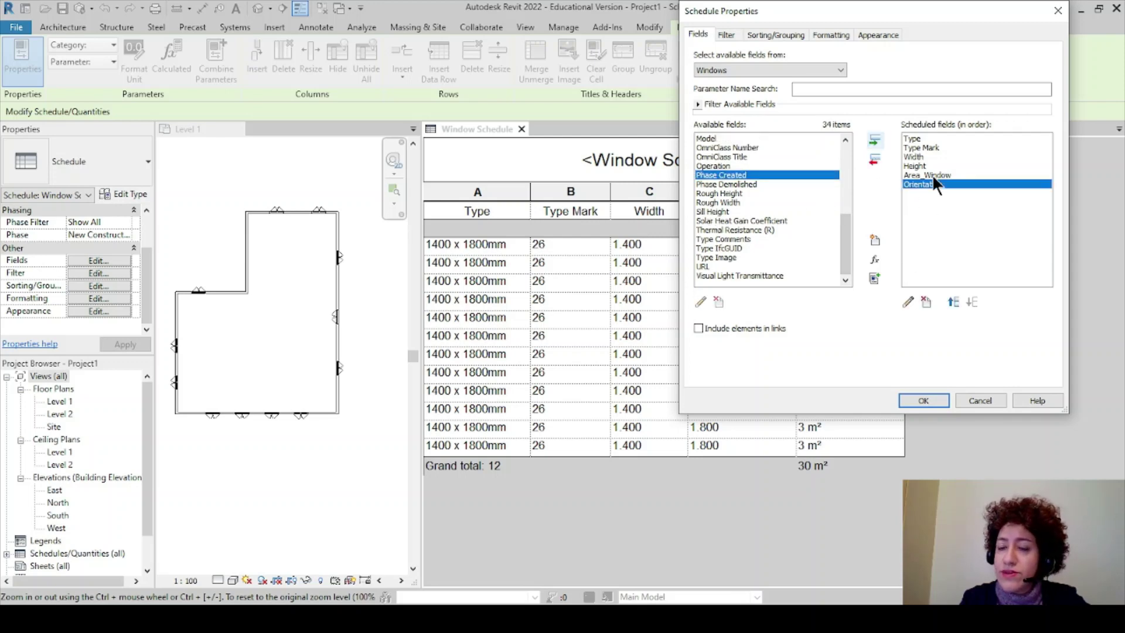
left_click(917, 400)
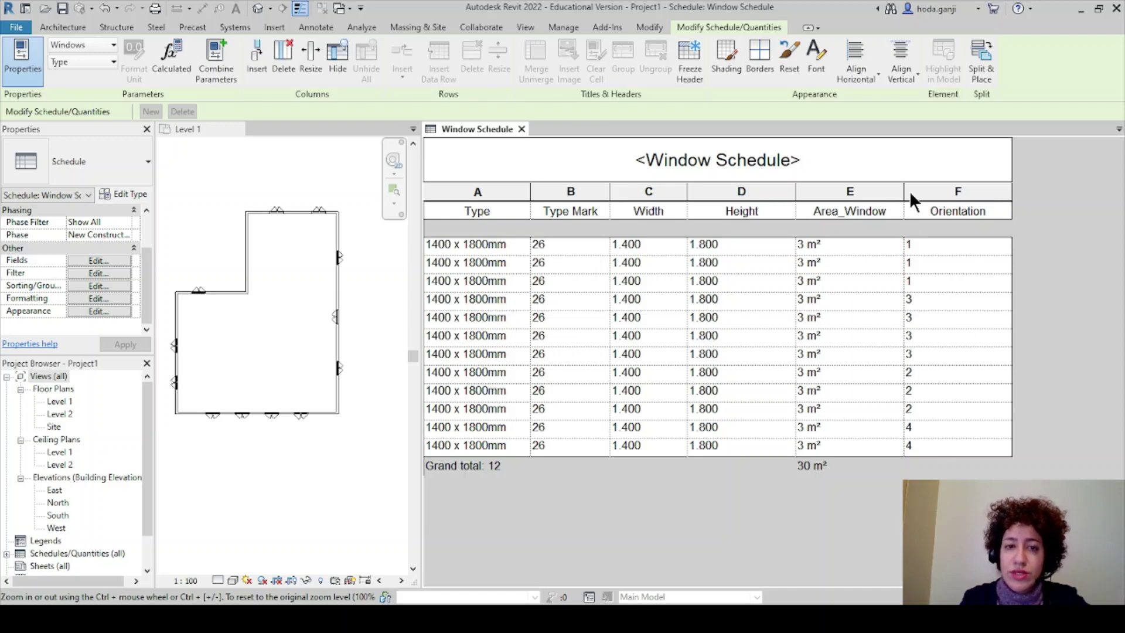
Filter the Window Schedule to show only windows whose Orientation equals 1
left_click(110, 260)
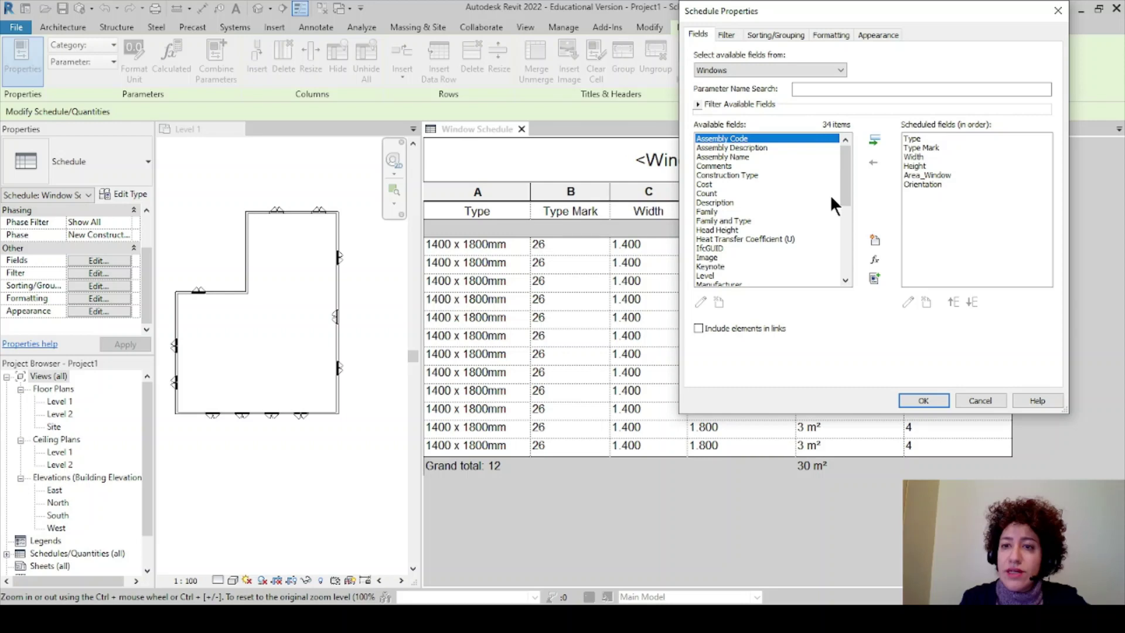
left_click(759, 33)
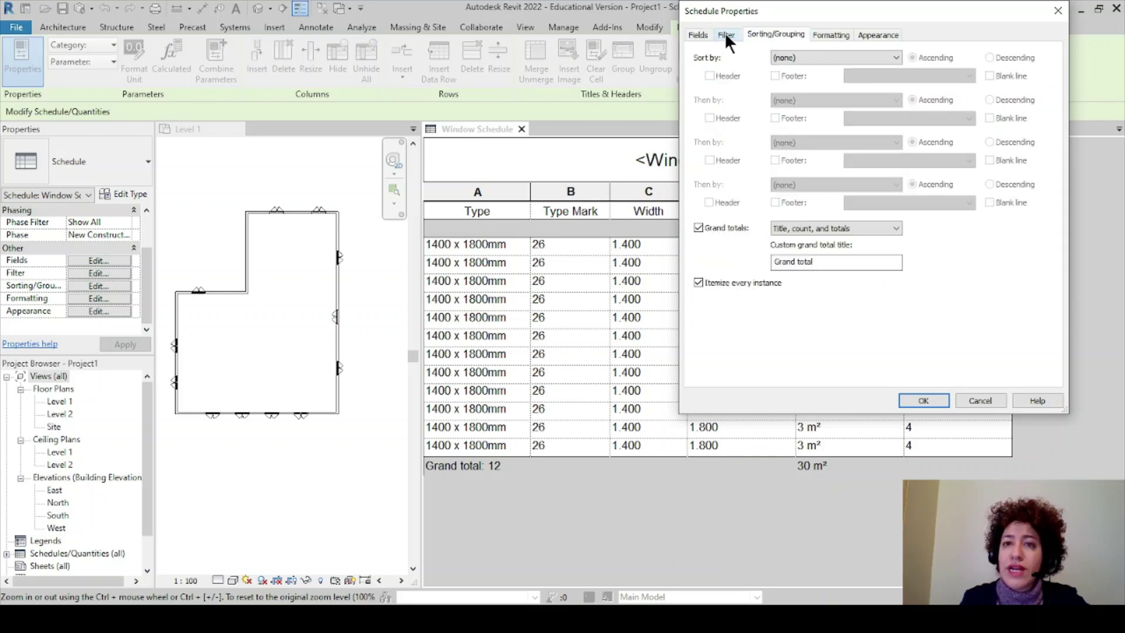
left_click(725, 34)
left_click(832, 57)
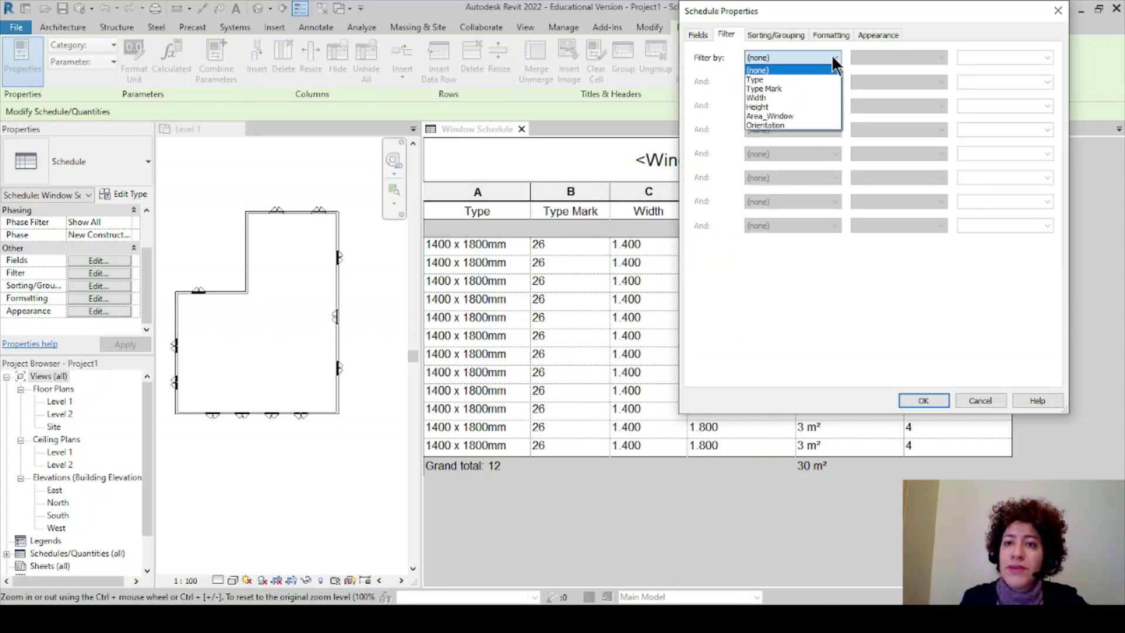
left_click(806, 125)
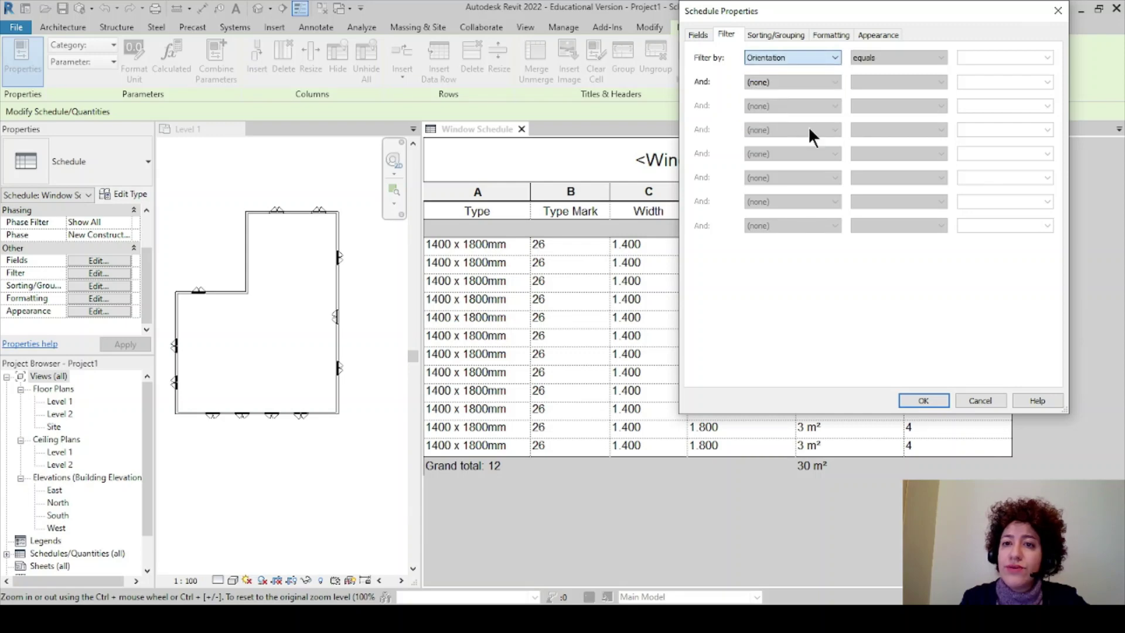
left_click(982, 57)
type("1")
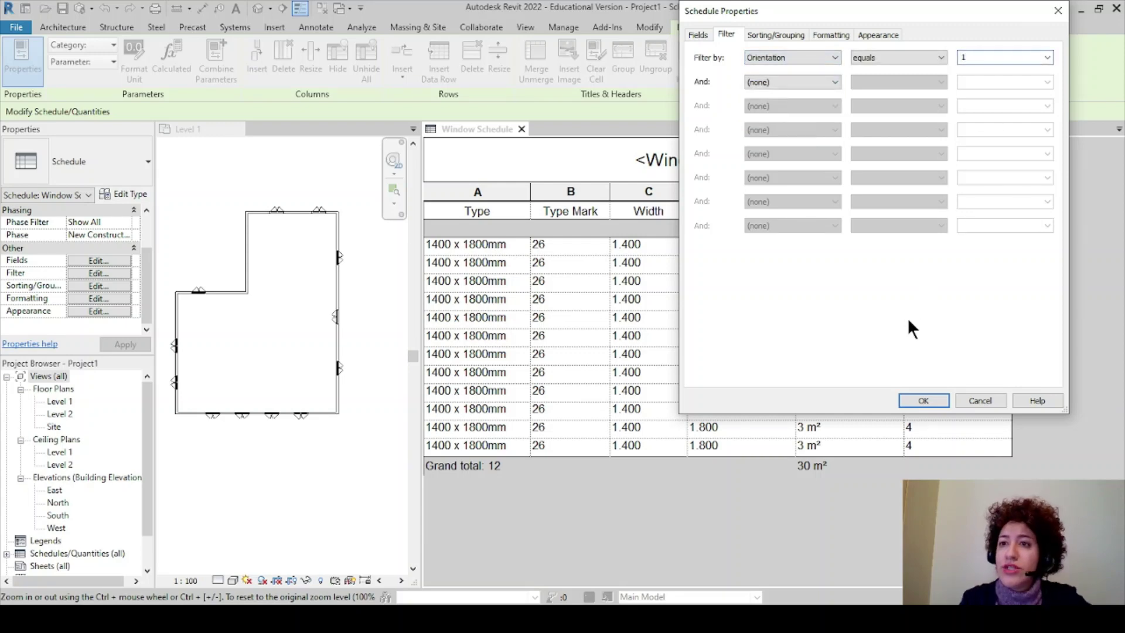
left_click(924, 400)
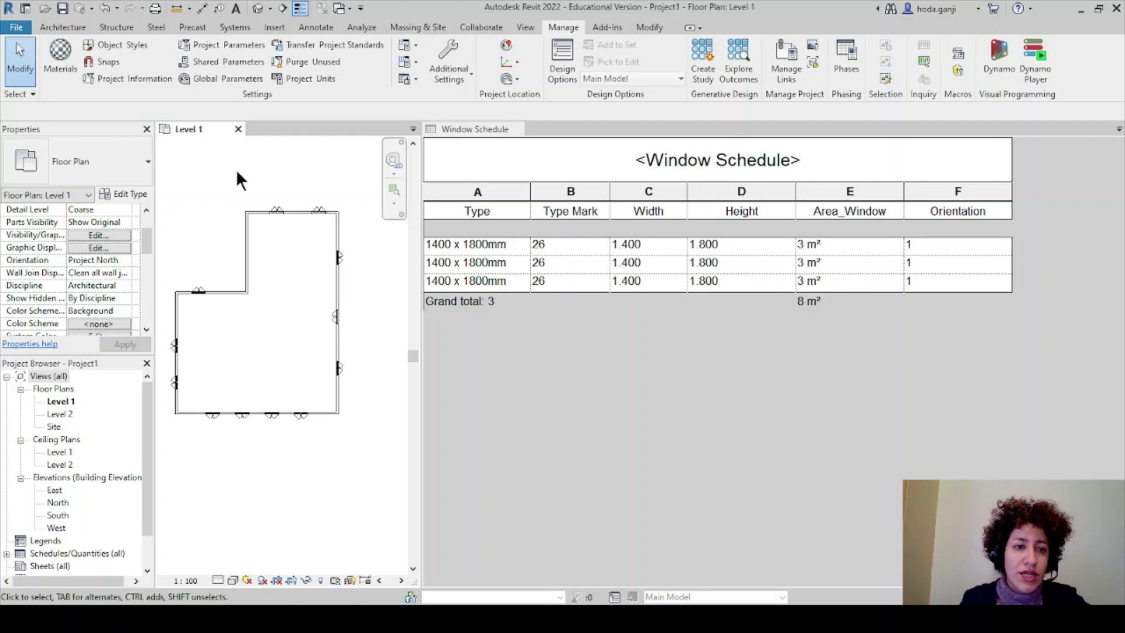
left_click_drag(226, 168, 346, 223)
left_click(178, 265)
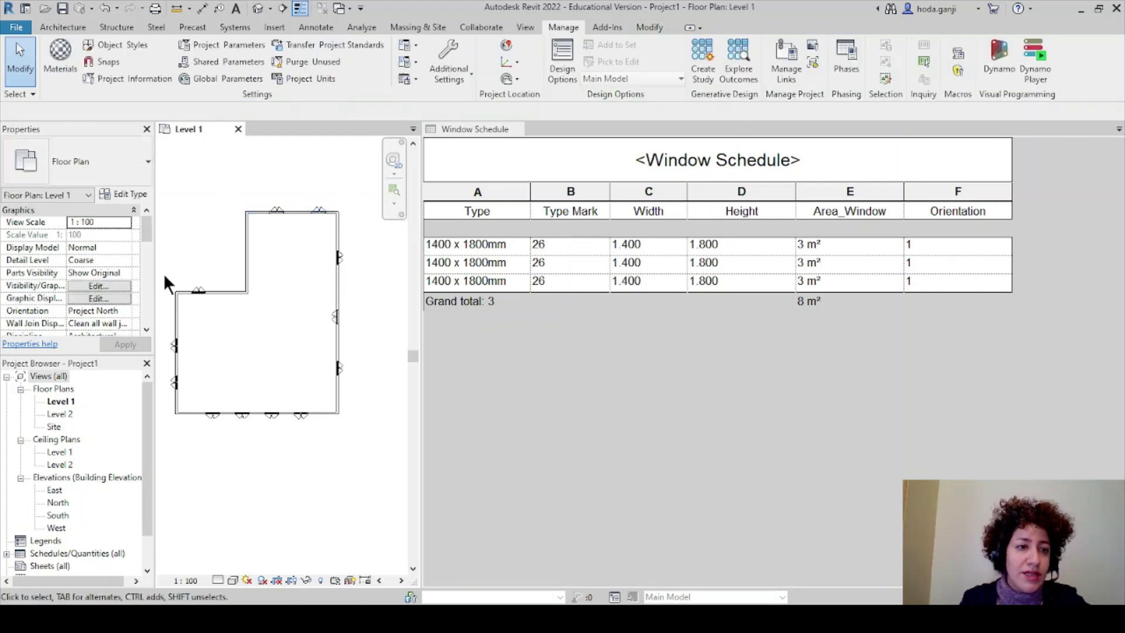
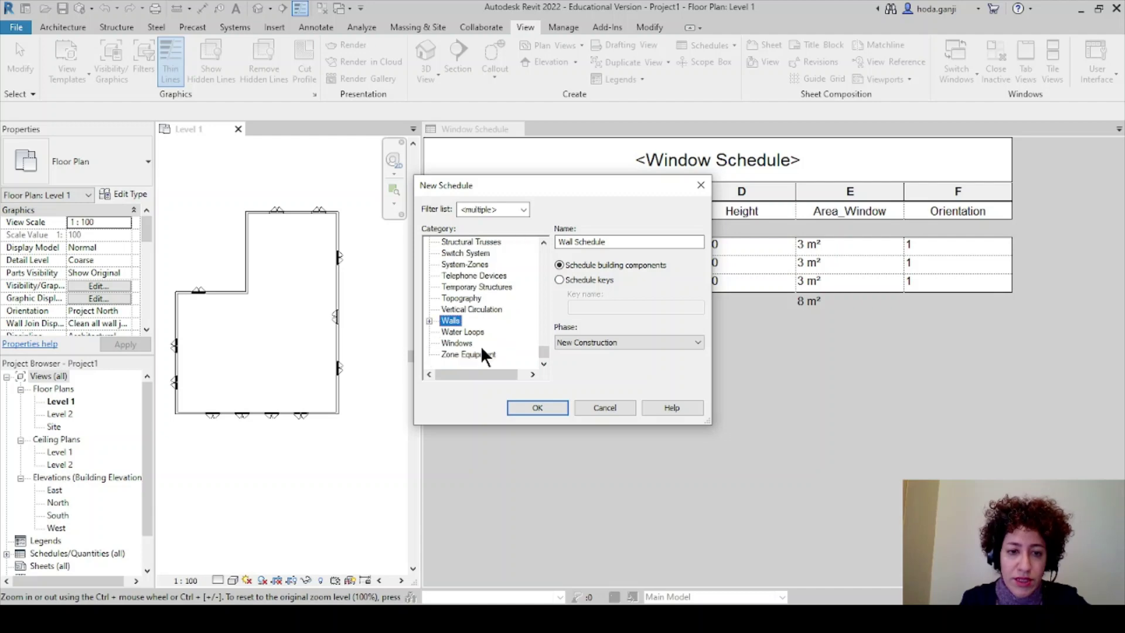
Create a Wall Schedule of building components and add Count, Type and Type Mark as its first scheduled fields
left_click(537, 408)
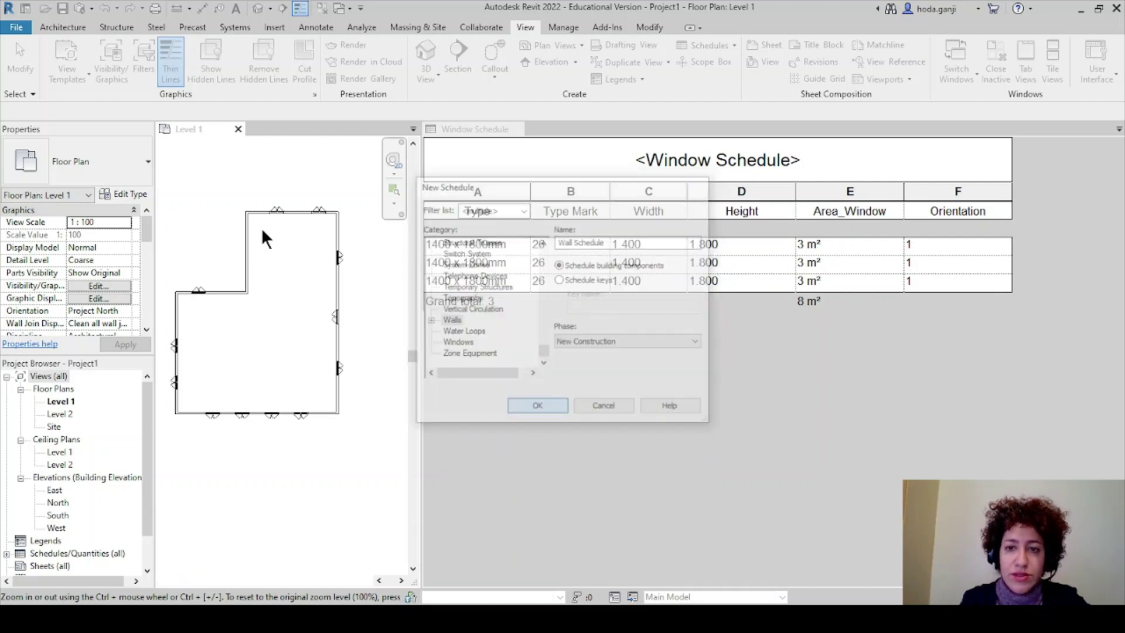
left_click_drag(727, 19, 109, 40)
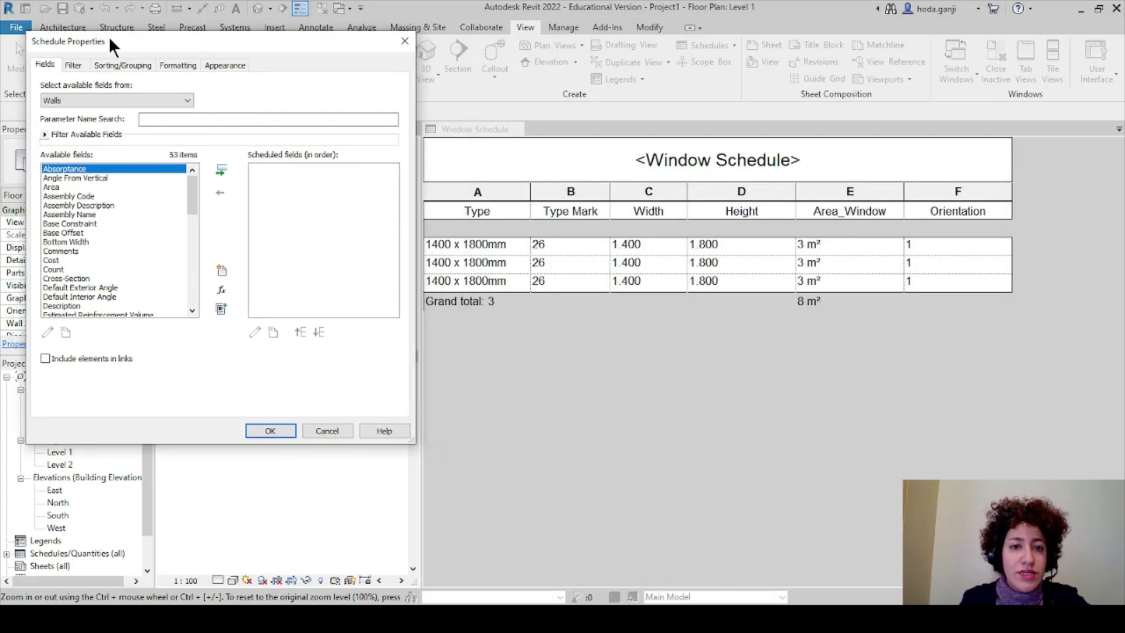
left_click_drag(189, 193, 200, 283)
left_click(53, 269)
left_click(220, 170)
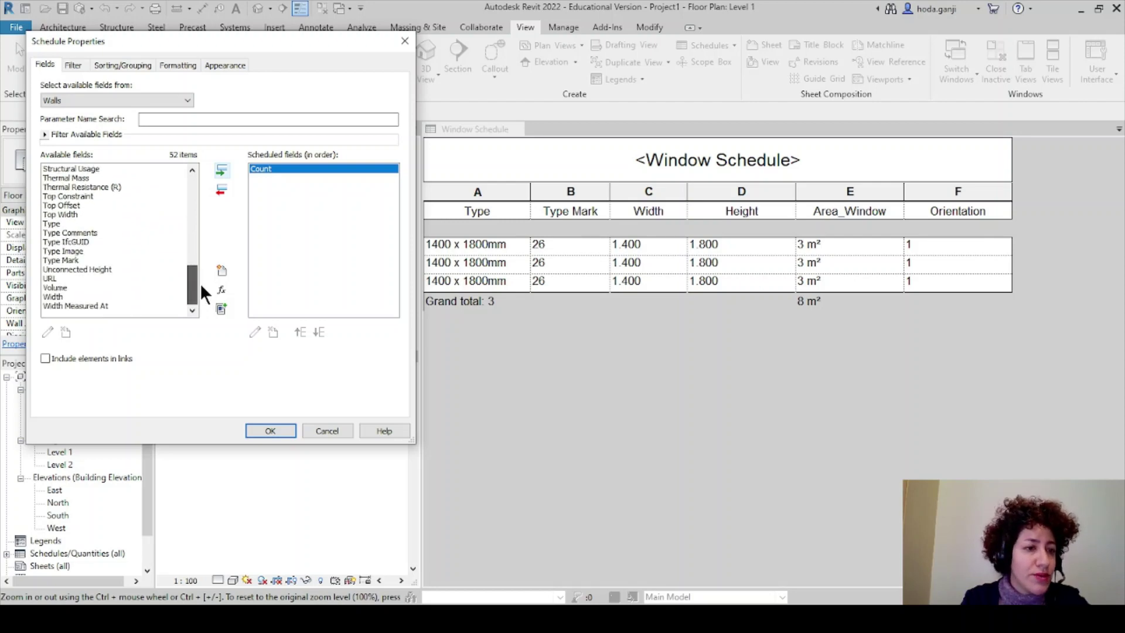
left_click(56, 224)
left_click(221, 171)
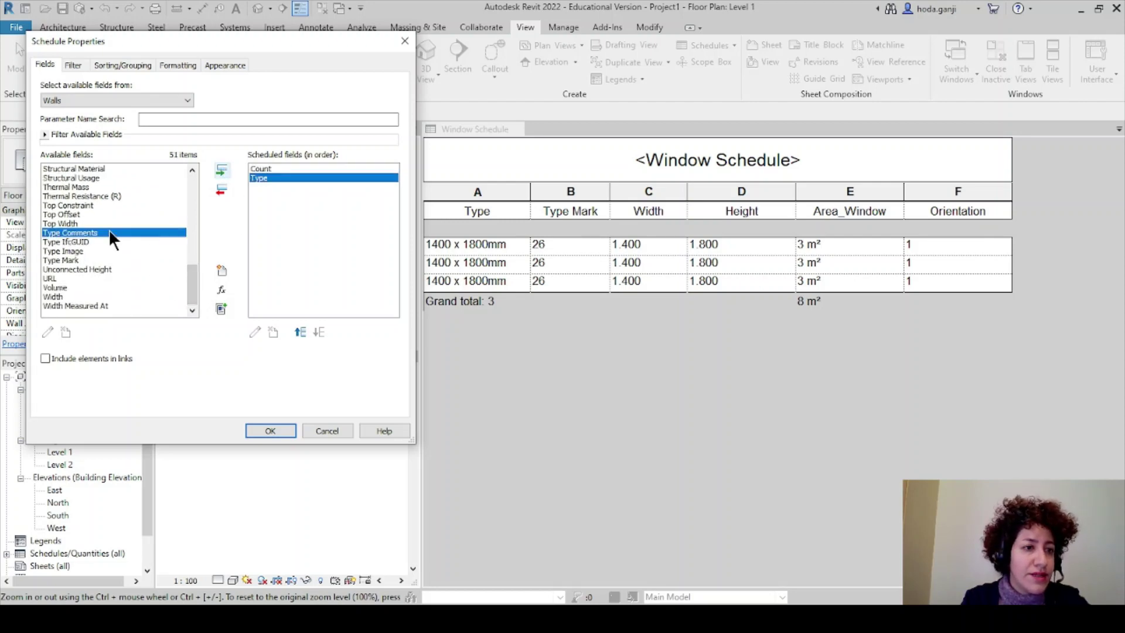
left_click(70, 260)
left_click(221, 170)
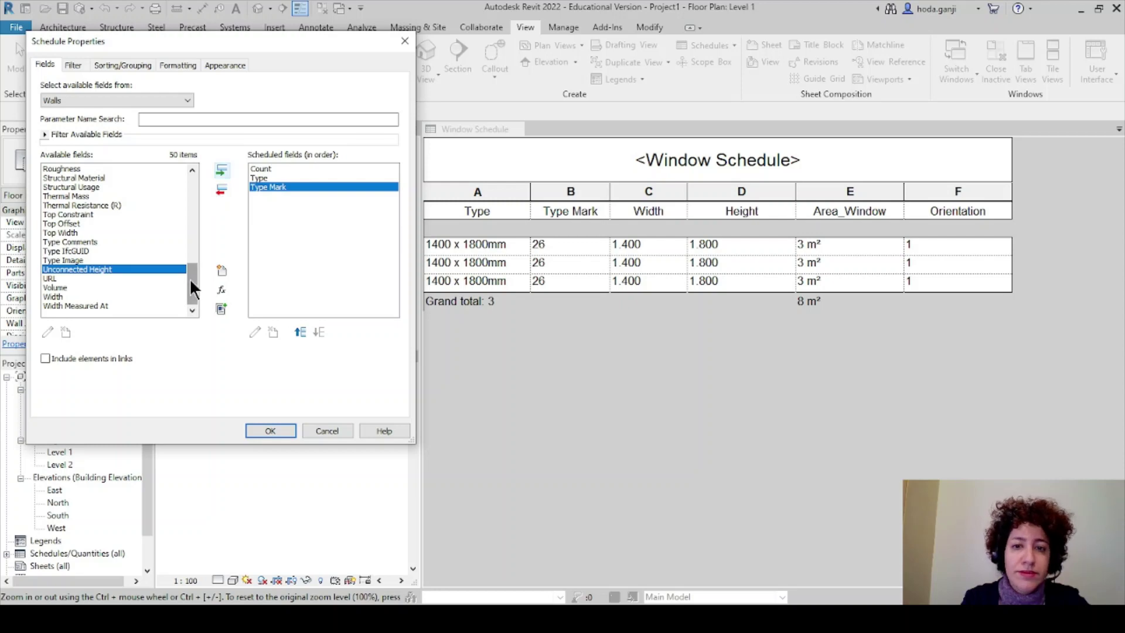
Add Area and Orientation to the Wall Schedule's fields after Type Mark
left_click_drag(191, 279, 201, 183)
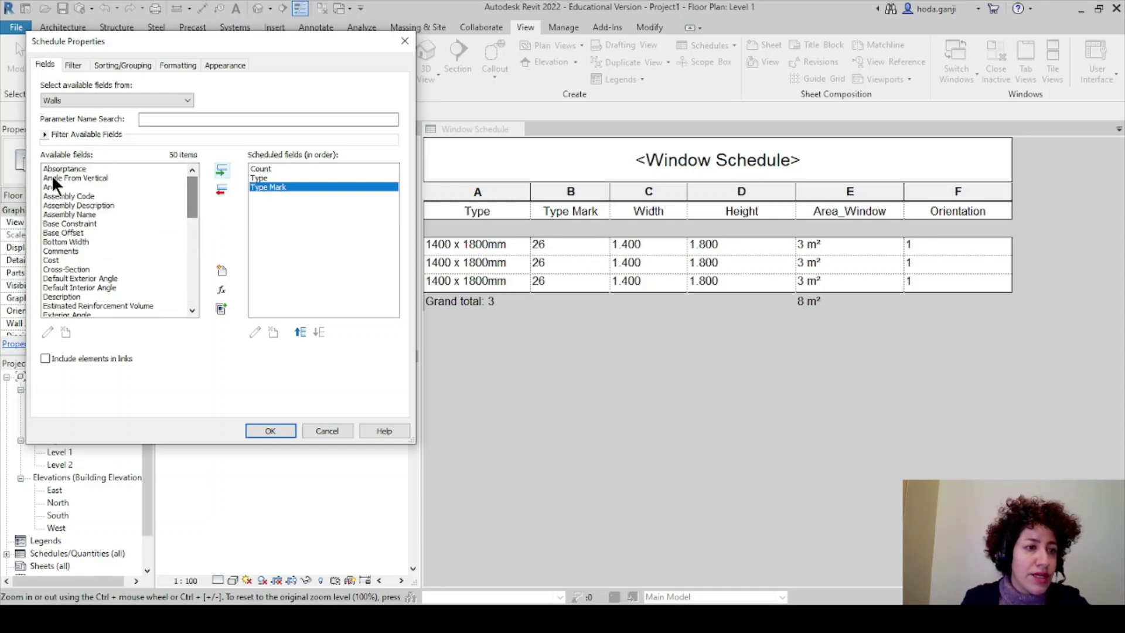
left_click(87, 187)
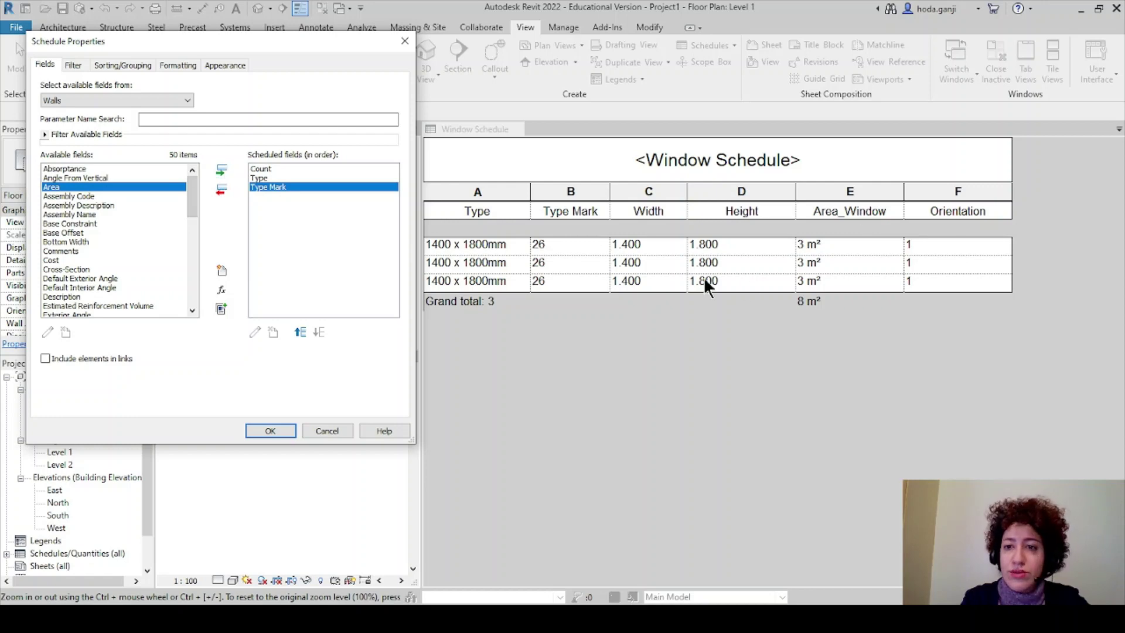
left_click(222, 170)
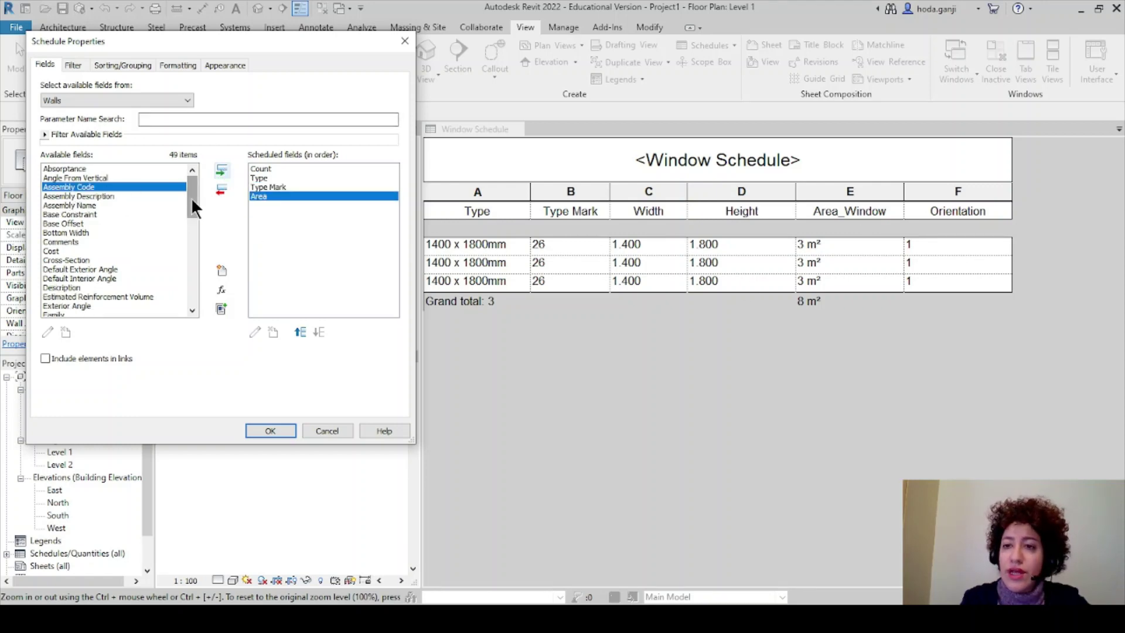
left_click_drag(191, 198, 191, 297)
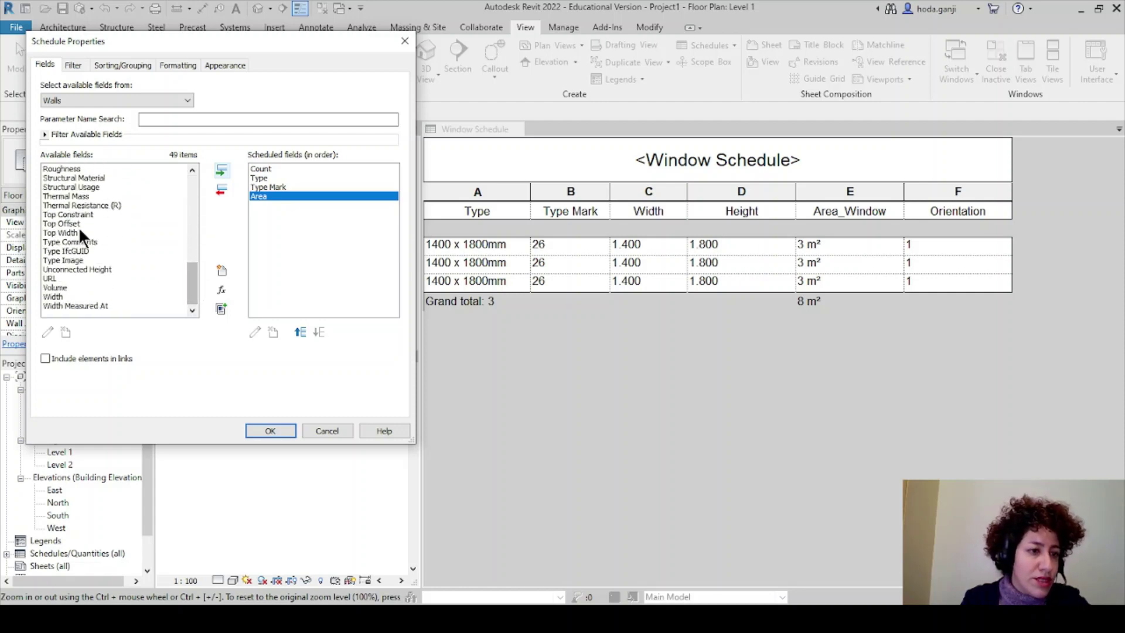
scroll(79, 235, "up", 3)
left_click(62, 214)
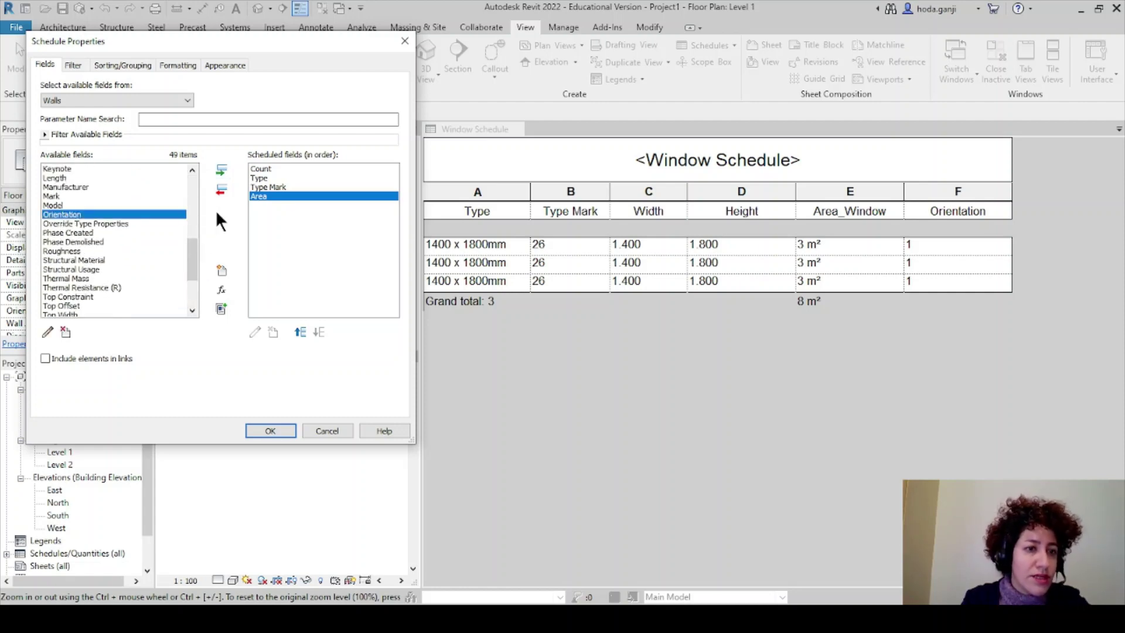
left_click(222, 169)
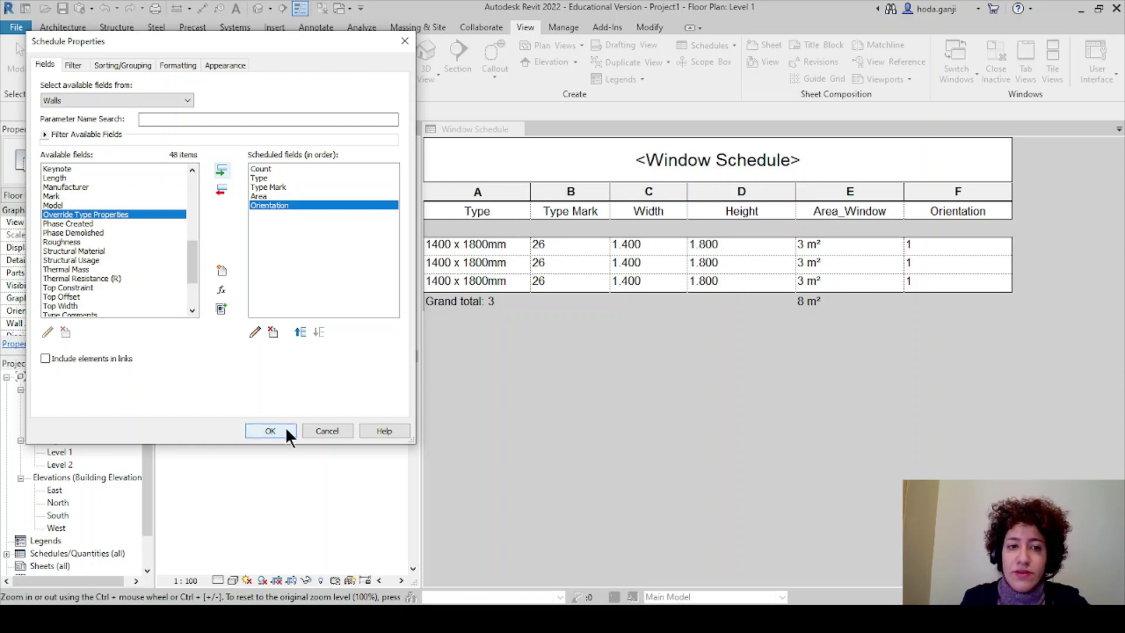
Turn on grand totals with title, count, and totals for the Wall Schedule
left_click(75, 63)
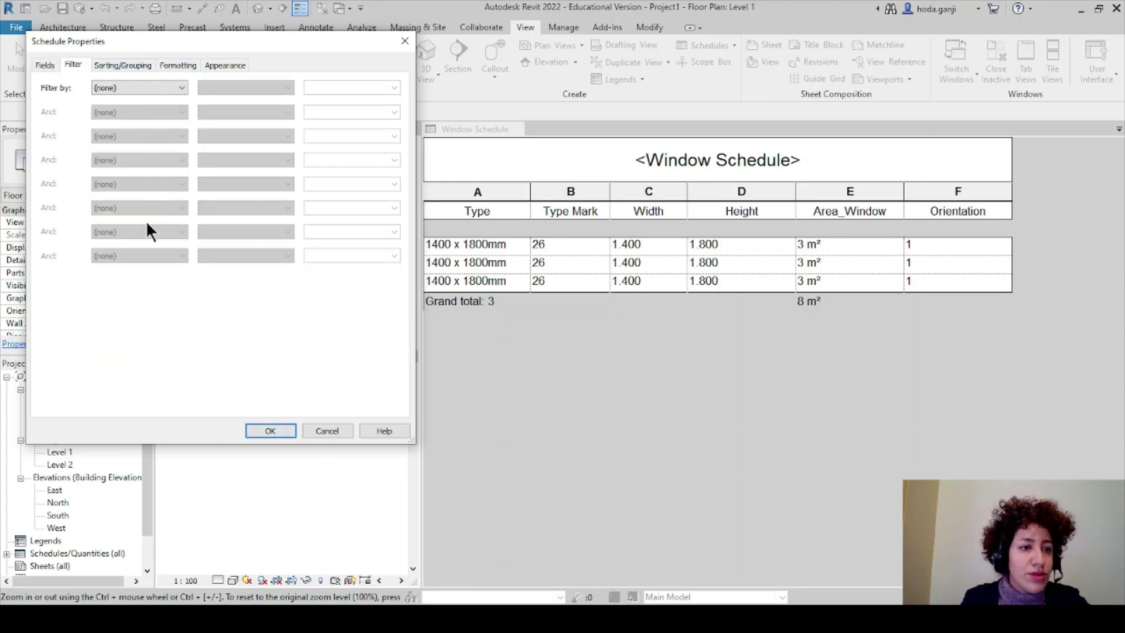
left_click(124, 66)
left_click(54, 258)
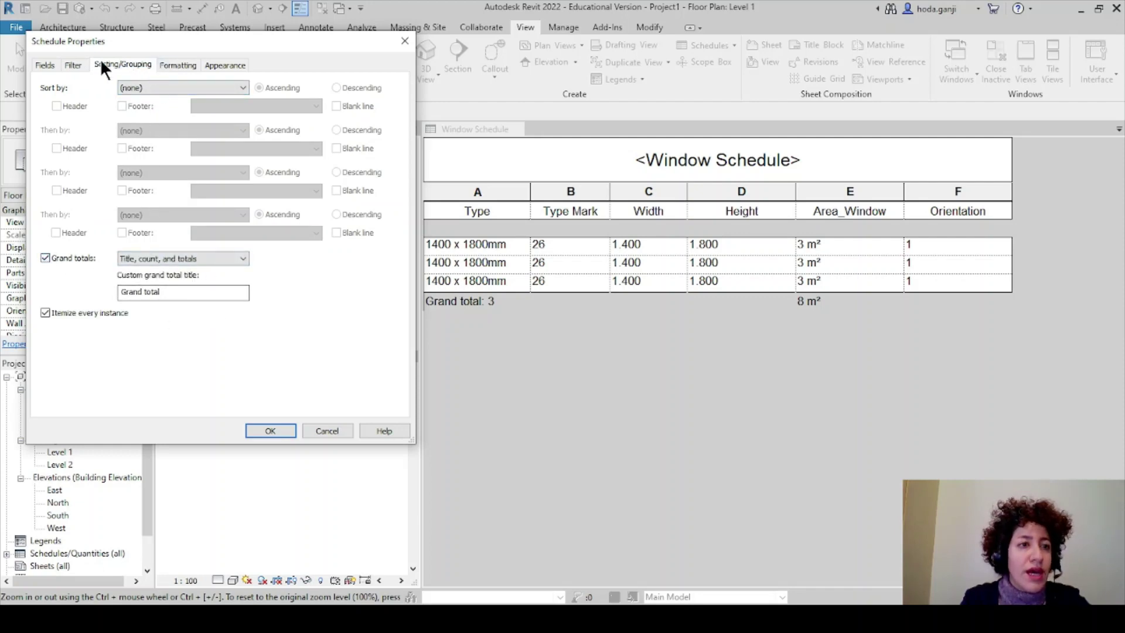
Filter the Wall Schedule to walls whose Orientation equals 1
left_click(76, 62)
left_click(170, 87)
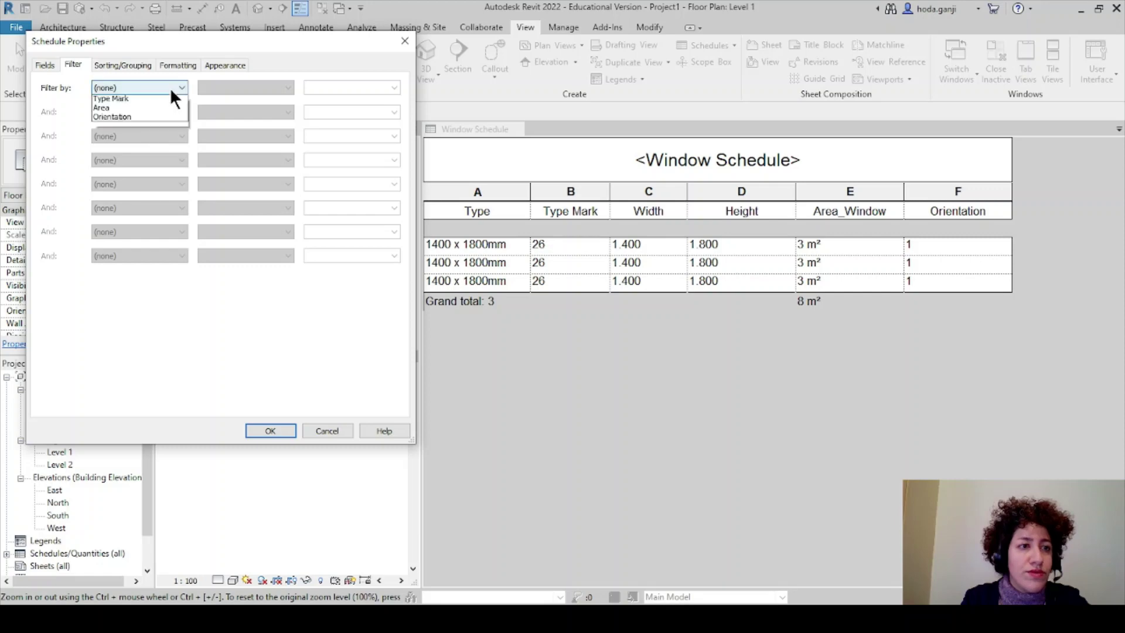
left_click(168, 132)
left_click(334, 87)
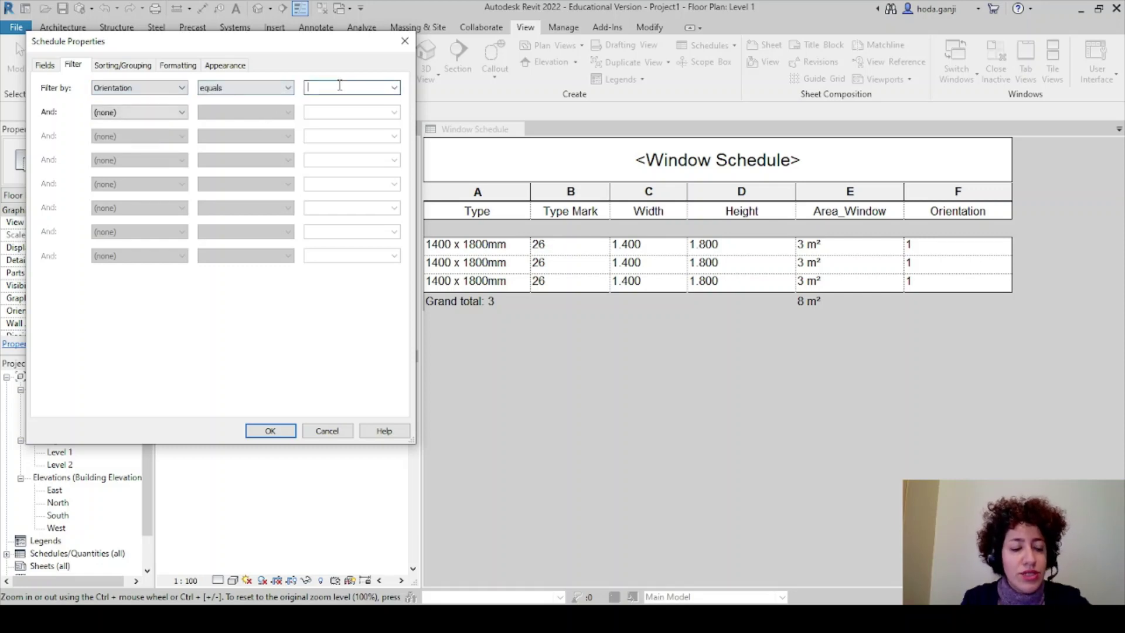
type("1")
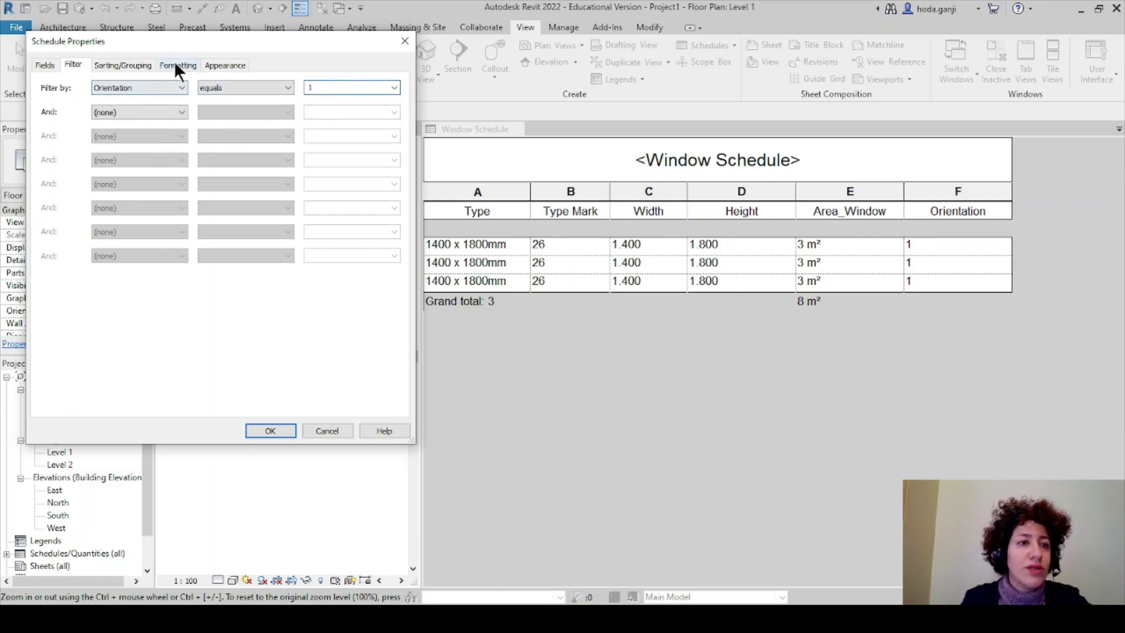
Set the Wall Schedule's Area and Count fields to calculate totals and generate the schedule
left_click(134, 63)
left_click(167, 63)
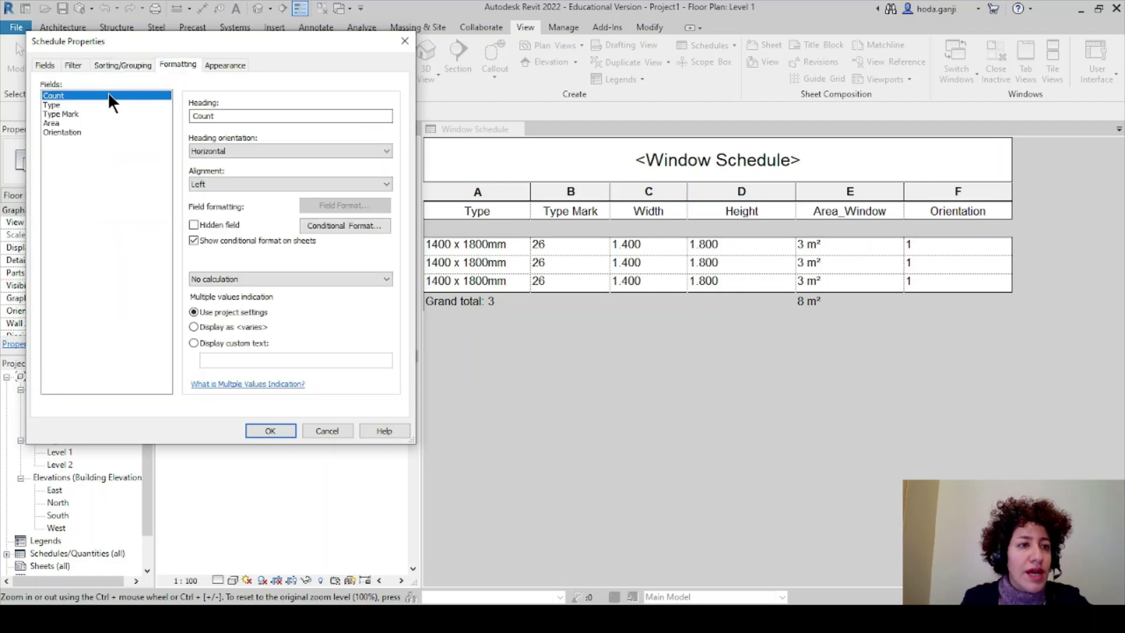
left_click(51, 122)
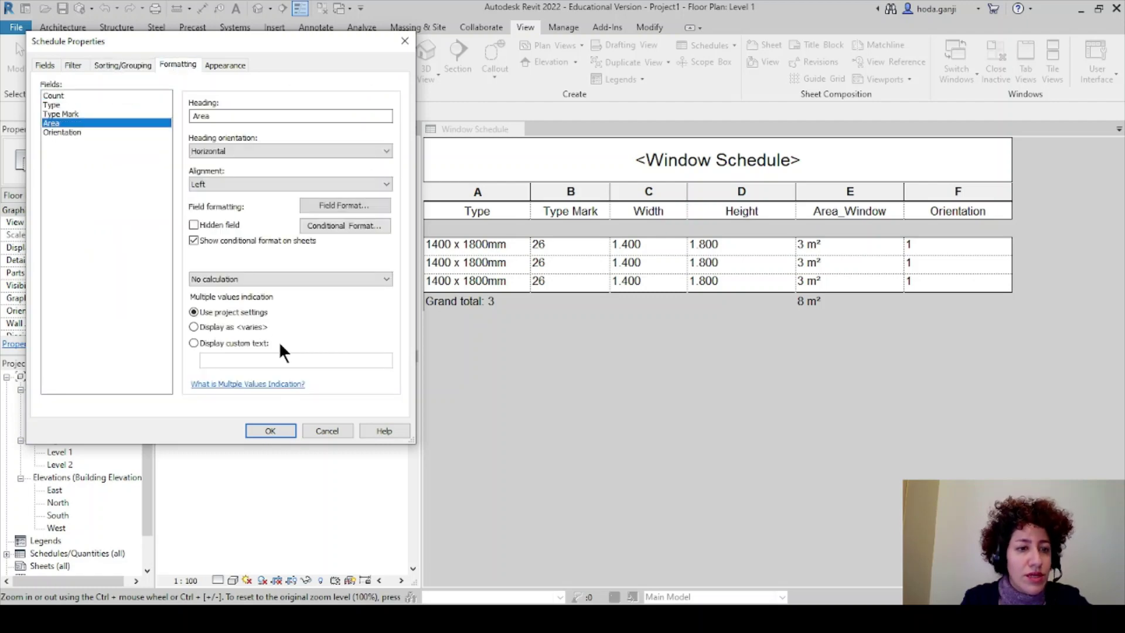
left_click(245, 280)
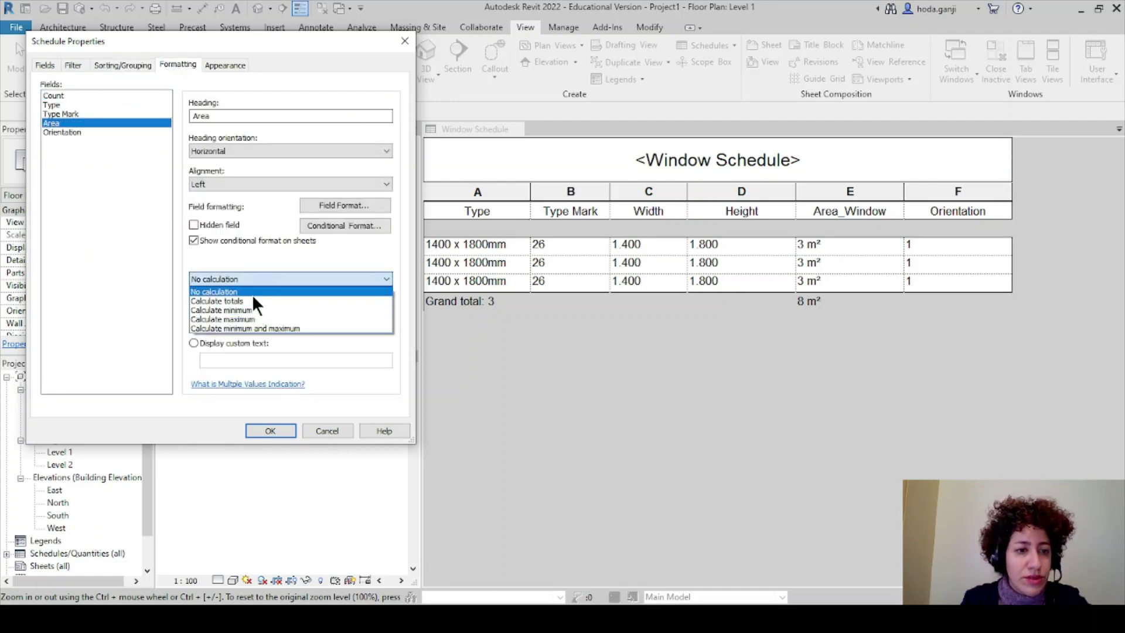
left_click(252, 299)
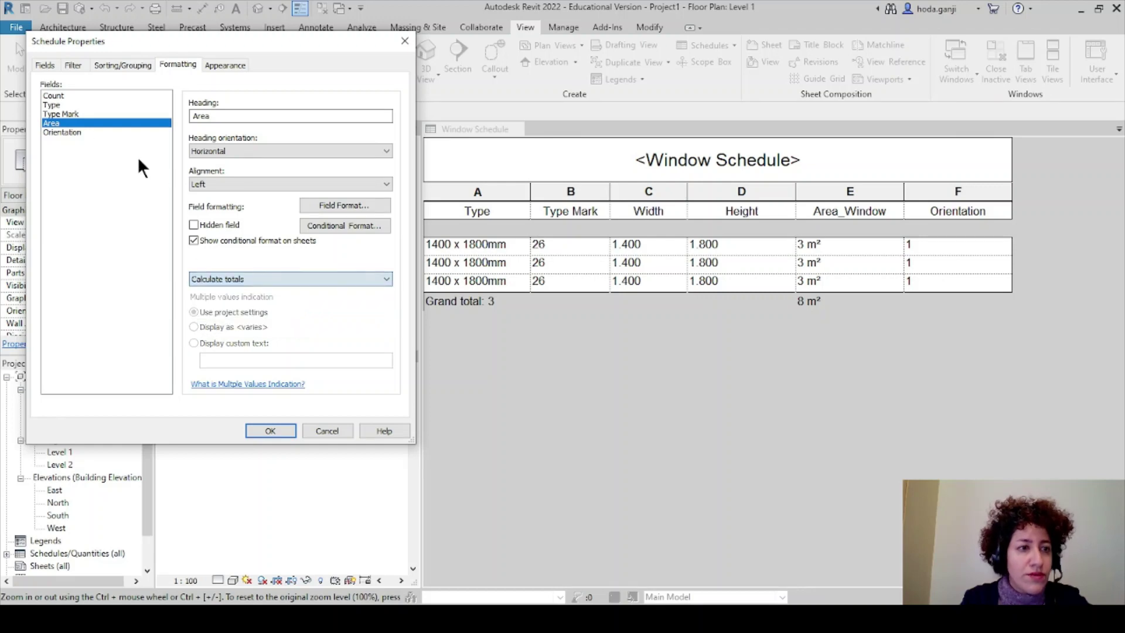
left_click(57, 95)
left_click(291, 278)
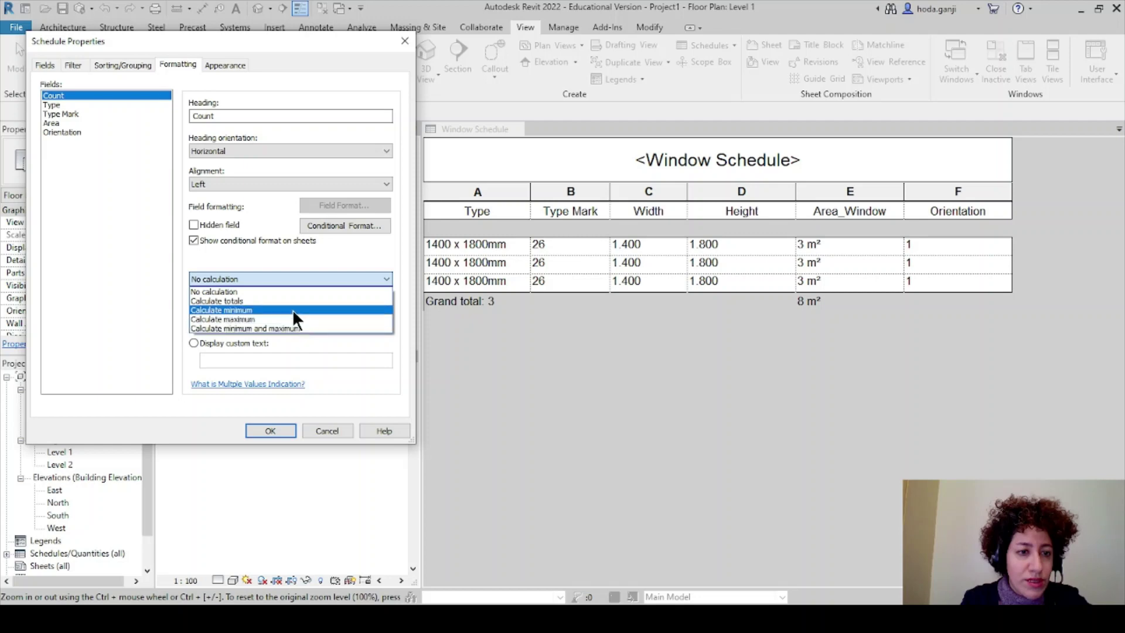
left_click(288, 300)
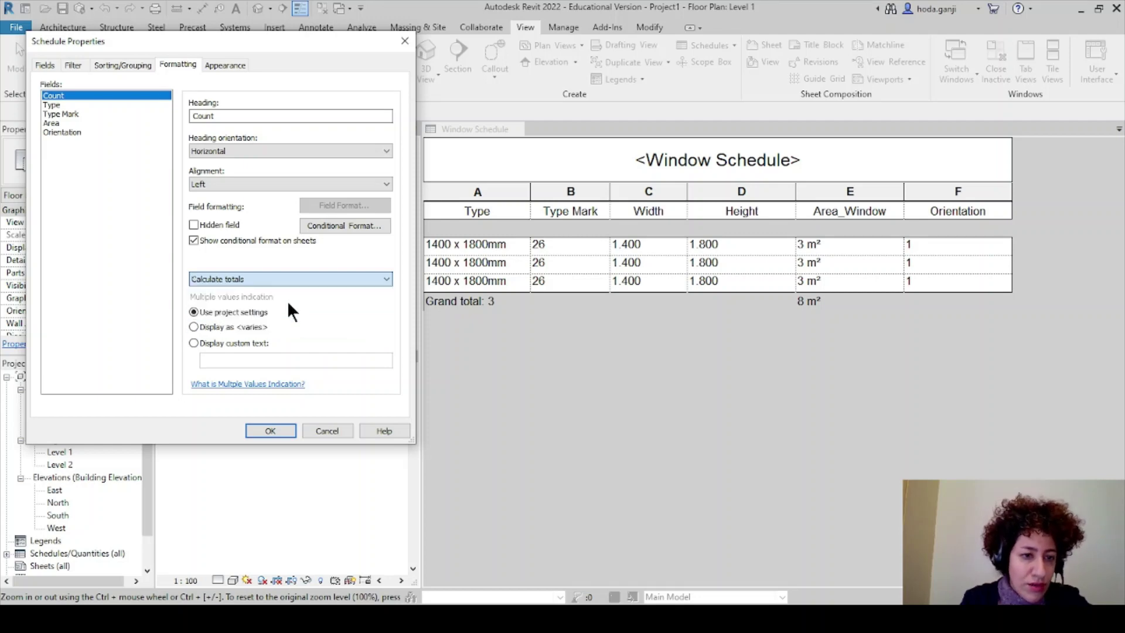
left_click(286, 431)
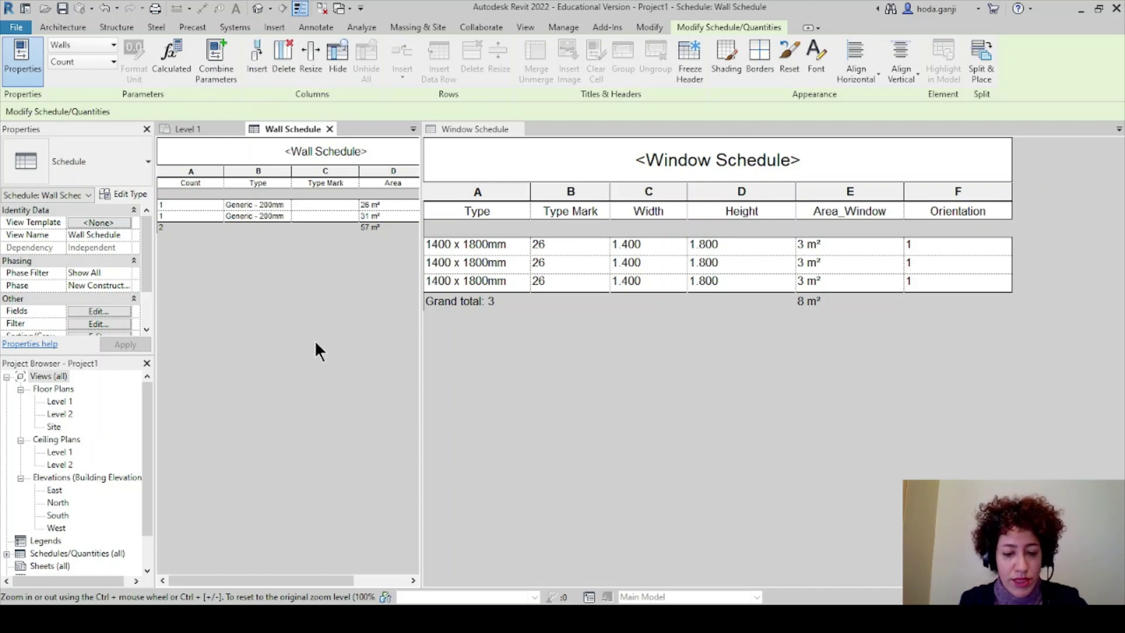
Tile the views with the Wall Schedule below the floor plan and narrow its Type Mark column
scroll(317, 341, "up", 4, "ctrl")
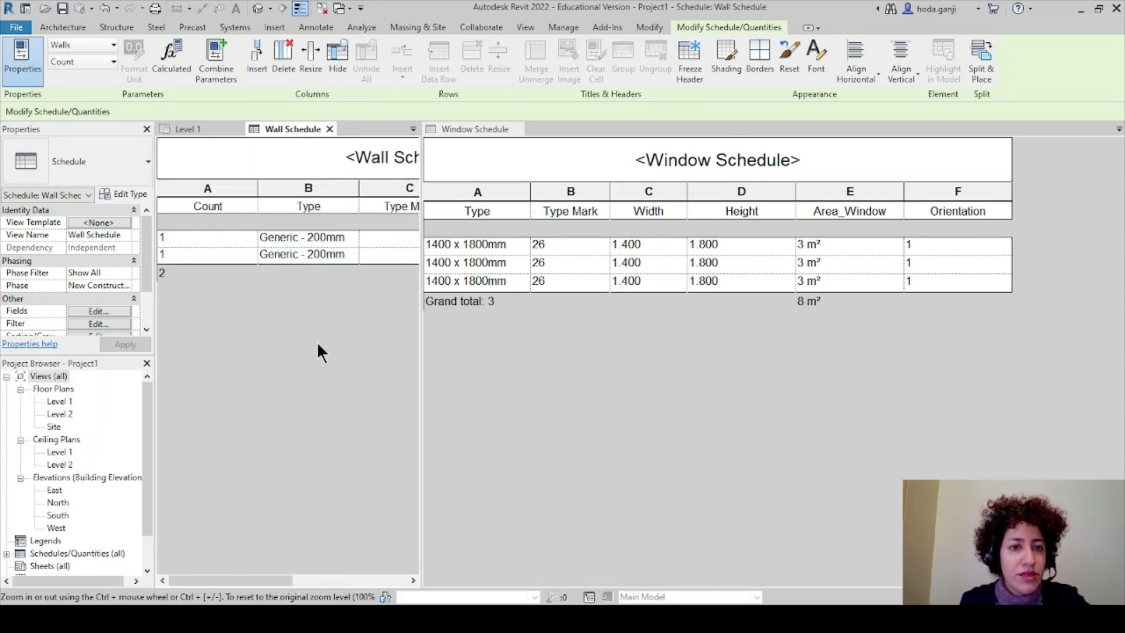
left_click(213, 127)
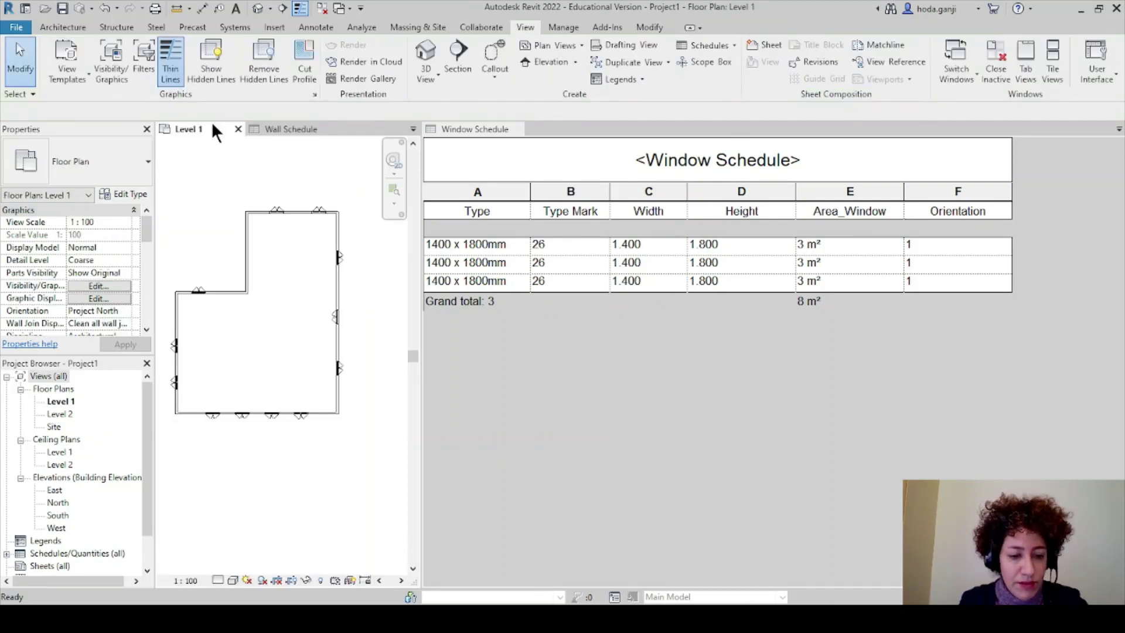
left_click_drag(213, 130, 211, 121)
left_click(476, 422)
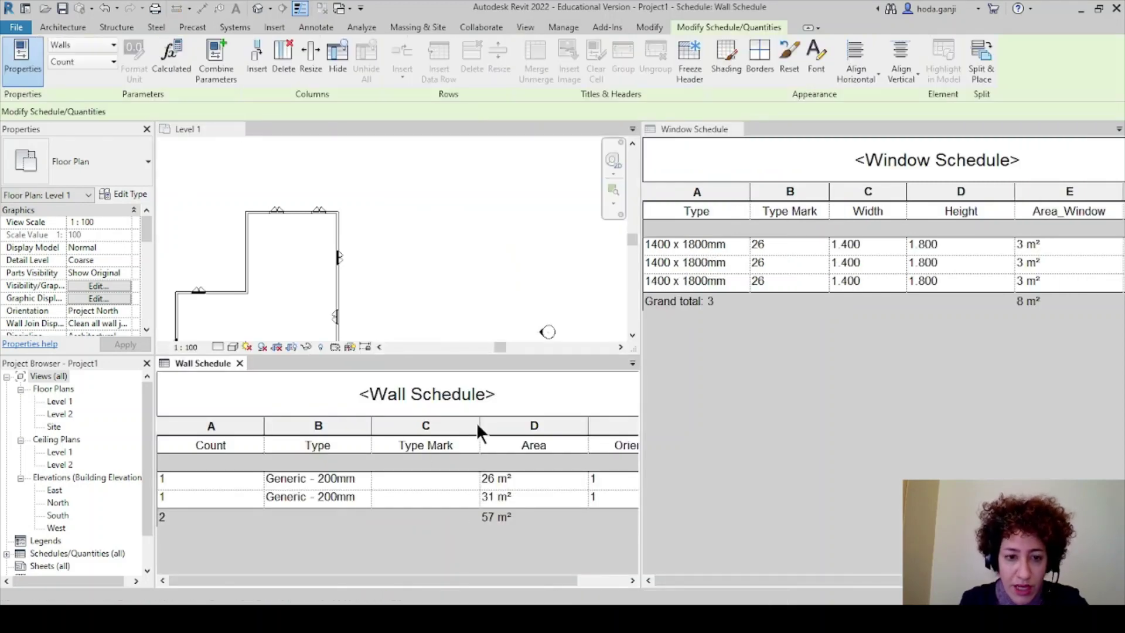
left_click_drag(476, 422, 396, 423)
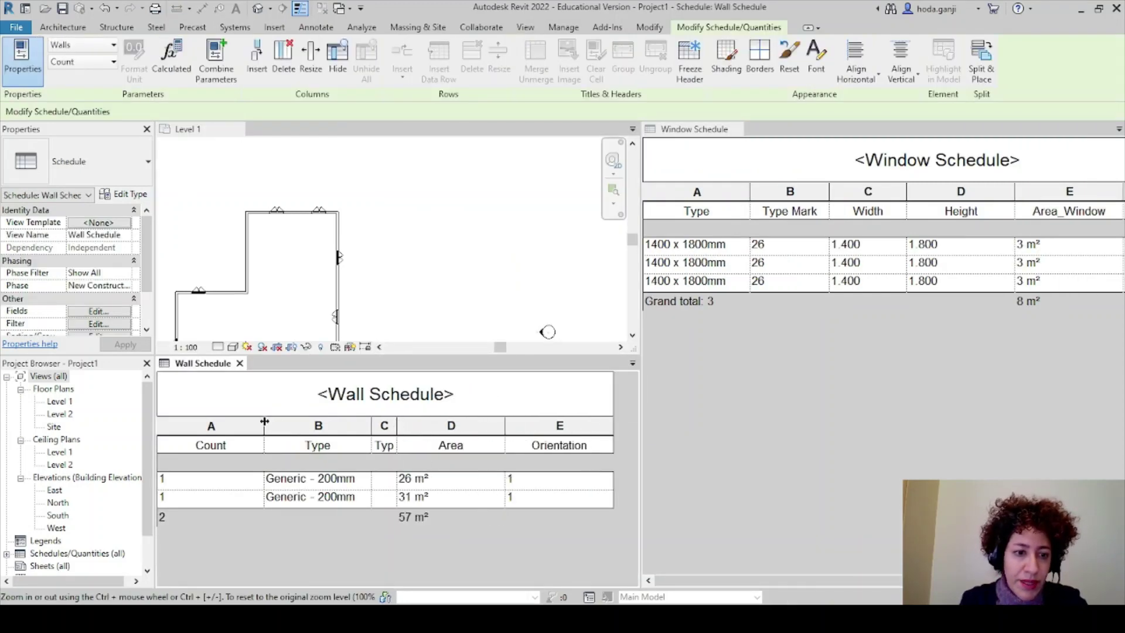
Narrow the Wall Schedule's Count column and the Window Schedule's Height column, and widen the Window Schedule view to show its Orientation column
left_click_drag(265, 422, 228, 422)
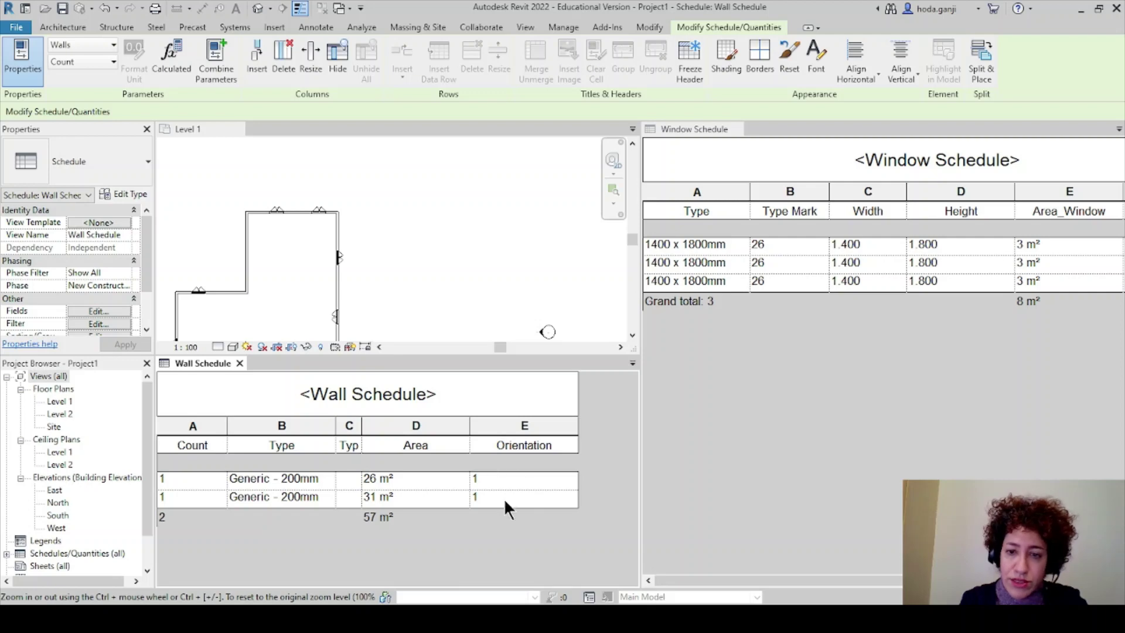
left_click(1014, 191)
left_click_drag(1015, 191, 961, 192)
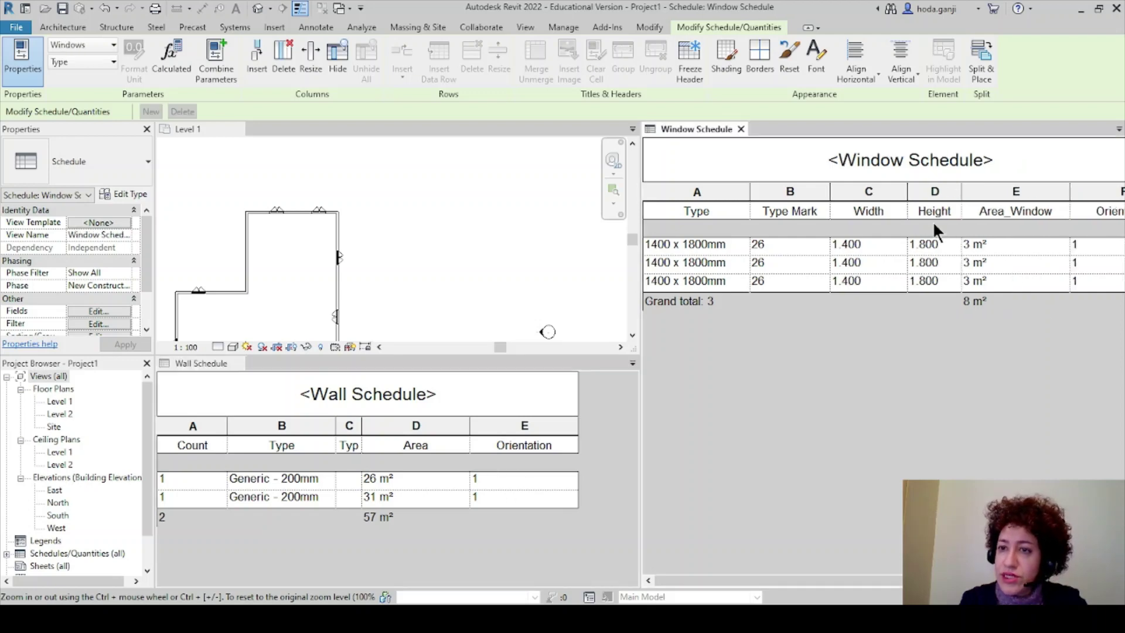
left_click_drag(642, 302, 596, 296)
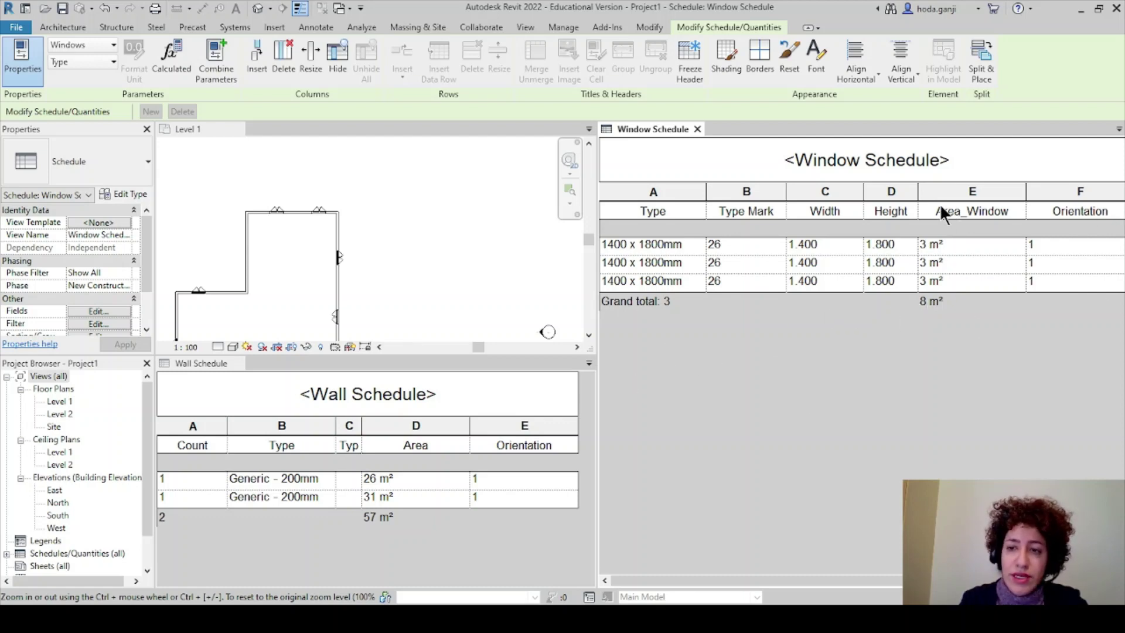
Select the two upper walls with their windows in the Level 1 plan to examine their Orientation value
left_click_drag(205, 176, 368, 234)
left_click(173, 255)
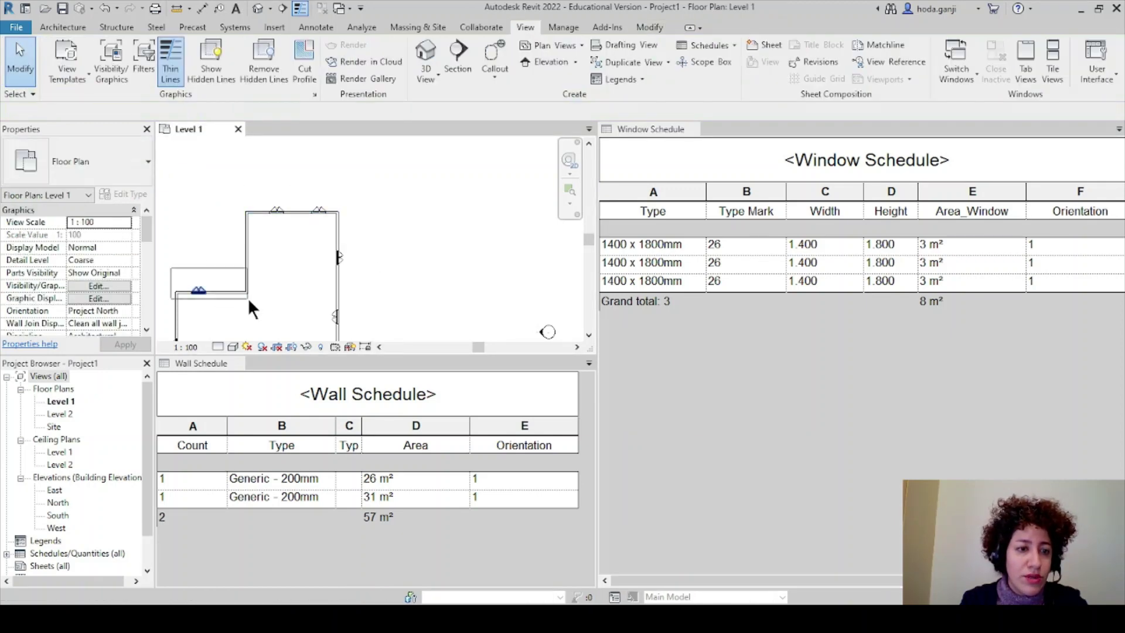
left_click(248, 297)
left_click_drag(203, 172, 364, 234)
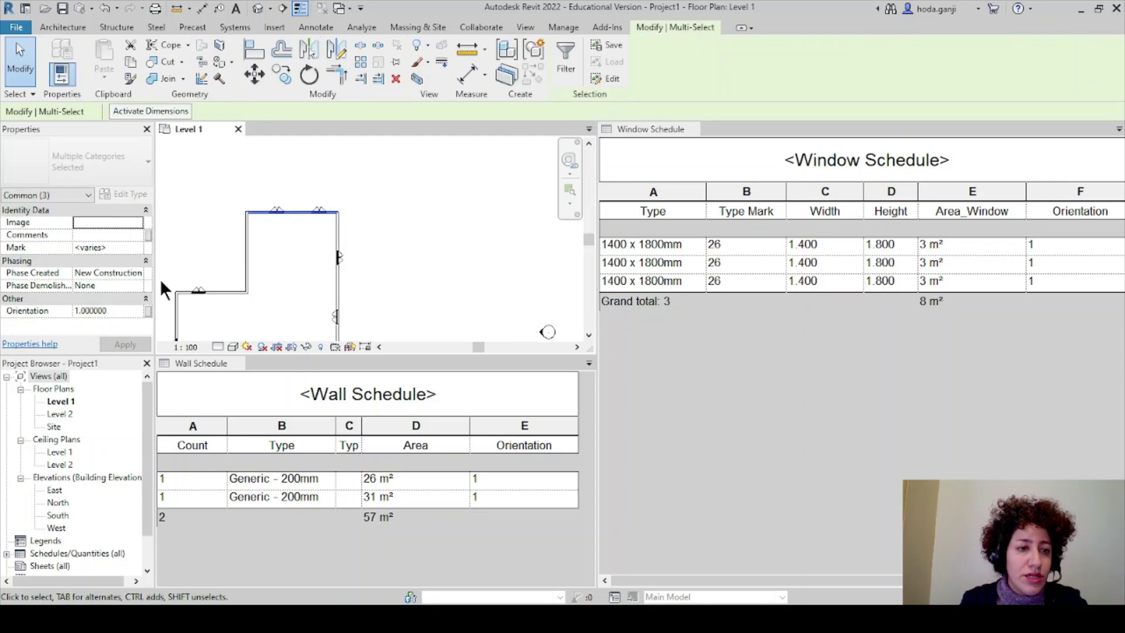
left_click_drag(160, 279, 272, 315)
left_click(442, 225)
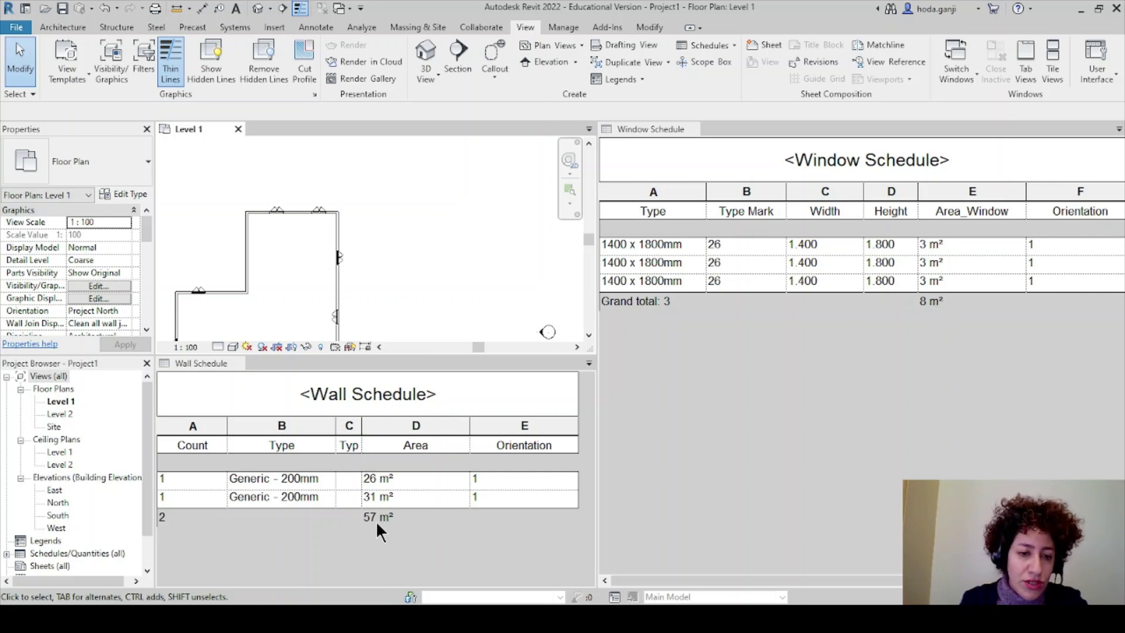
Switch to Calculator and compute the window-to-wall percentage as 8 divided by 57, multiplied by 100, and return to the Level 1 plan
left_click(398, 621)
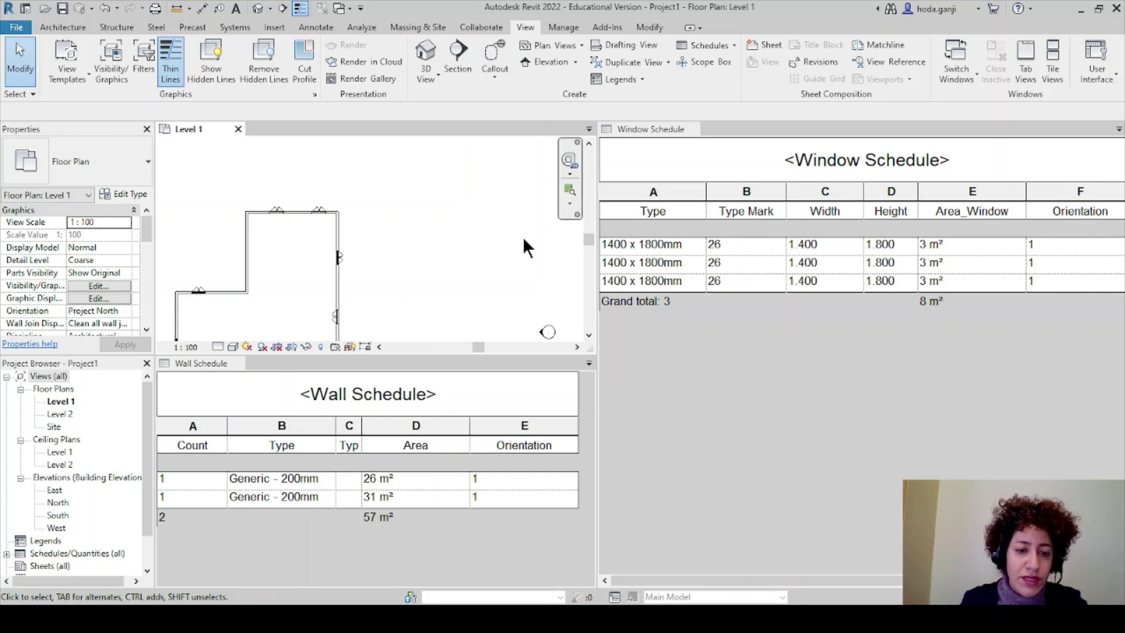
type("8/")
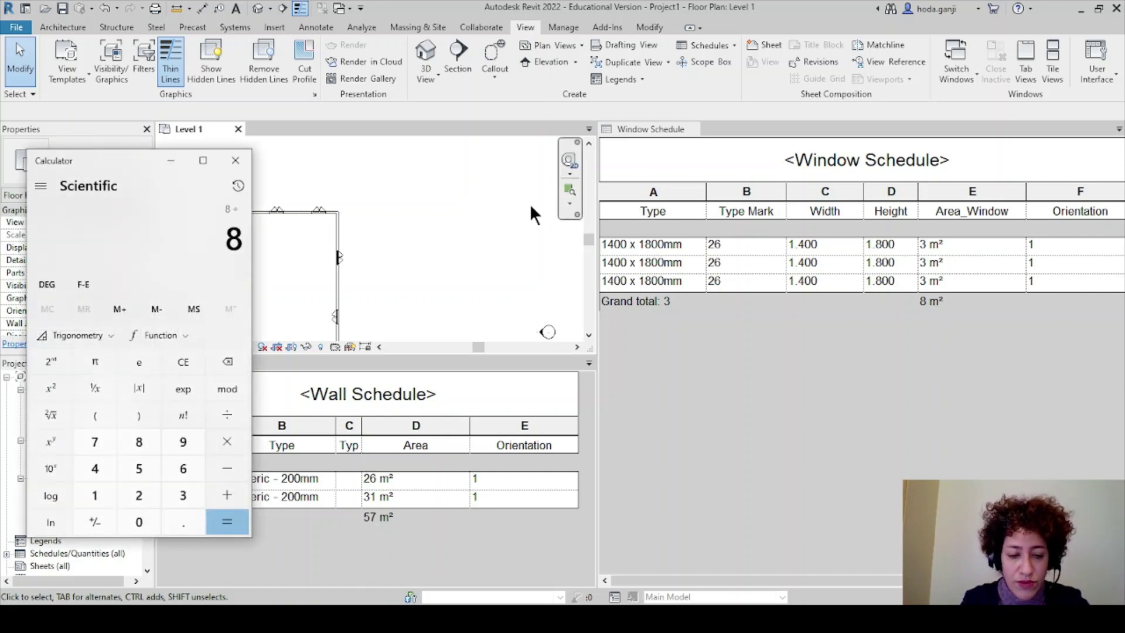
type("57")
key("Return")
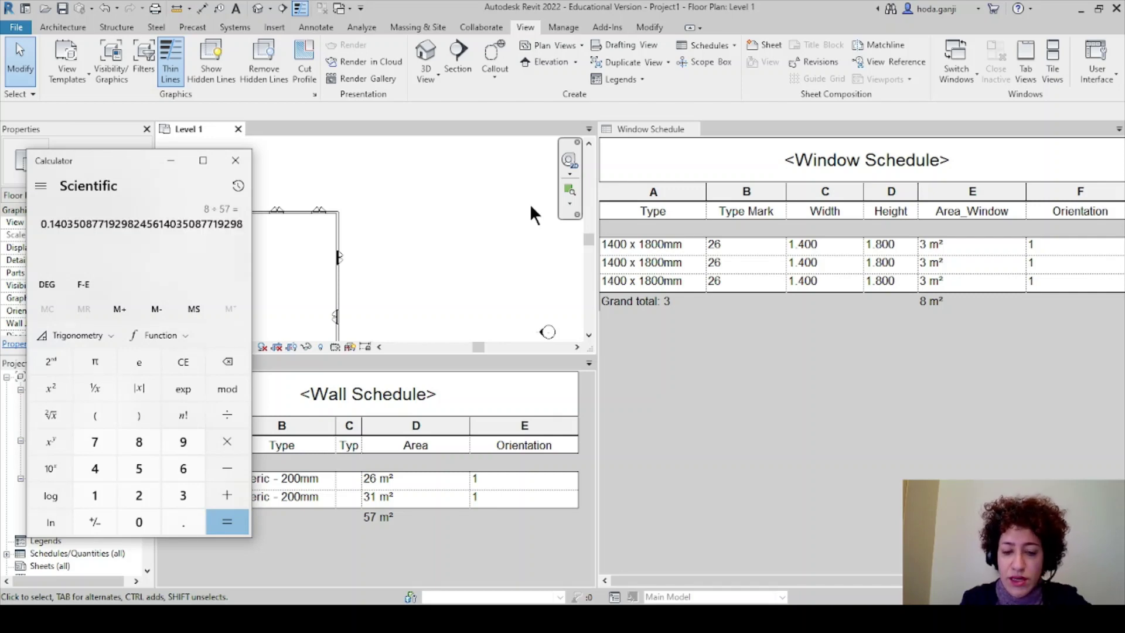
type("*100")
key("Return")
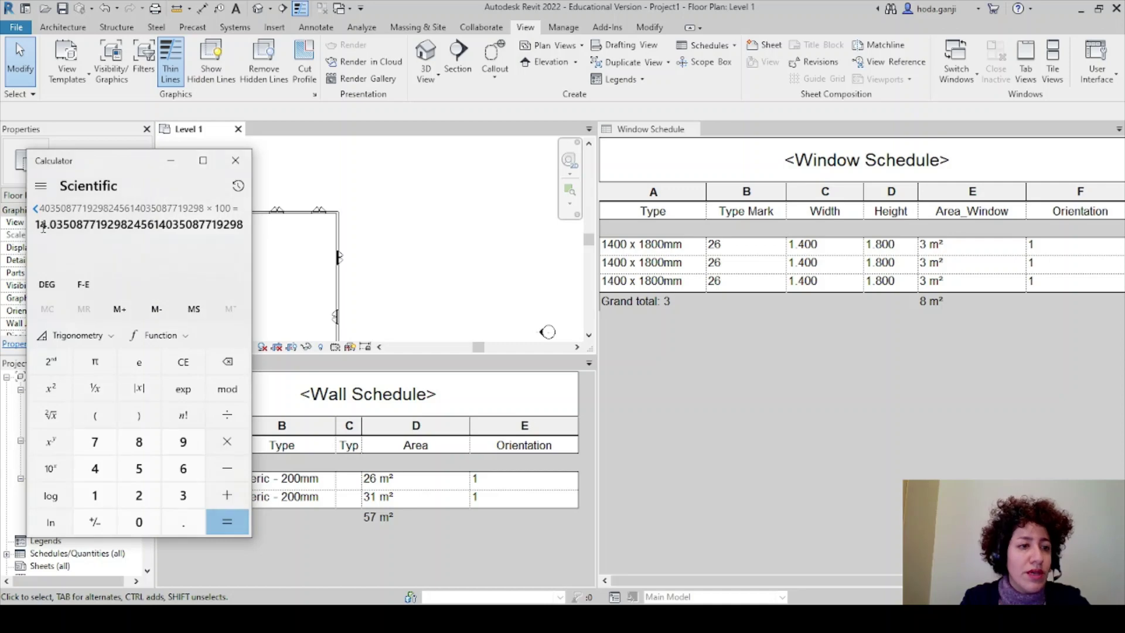
left_click(403, 238)
Delete the window in the short horizontal wall at the building's inner notch on the Level 1 plan
scroll(431, 235, "down", 1)
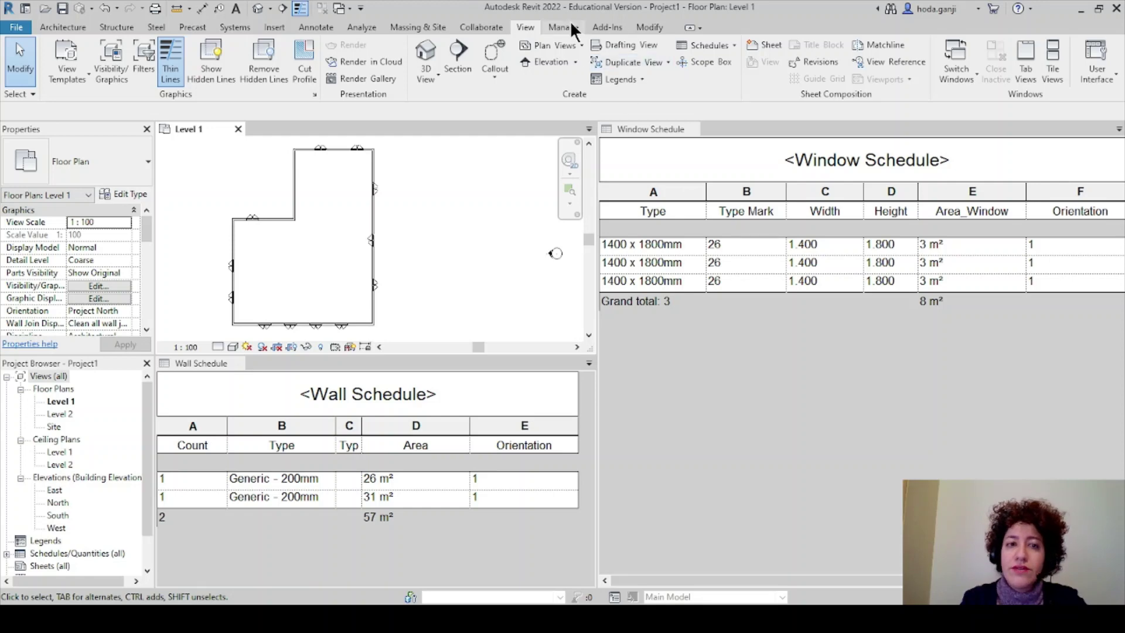
scroll(299, 167, "up", 1)
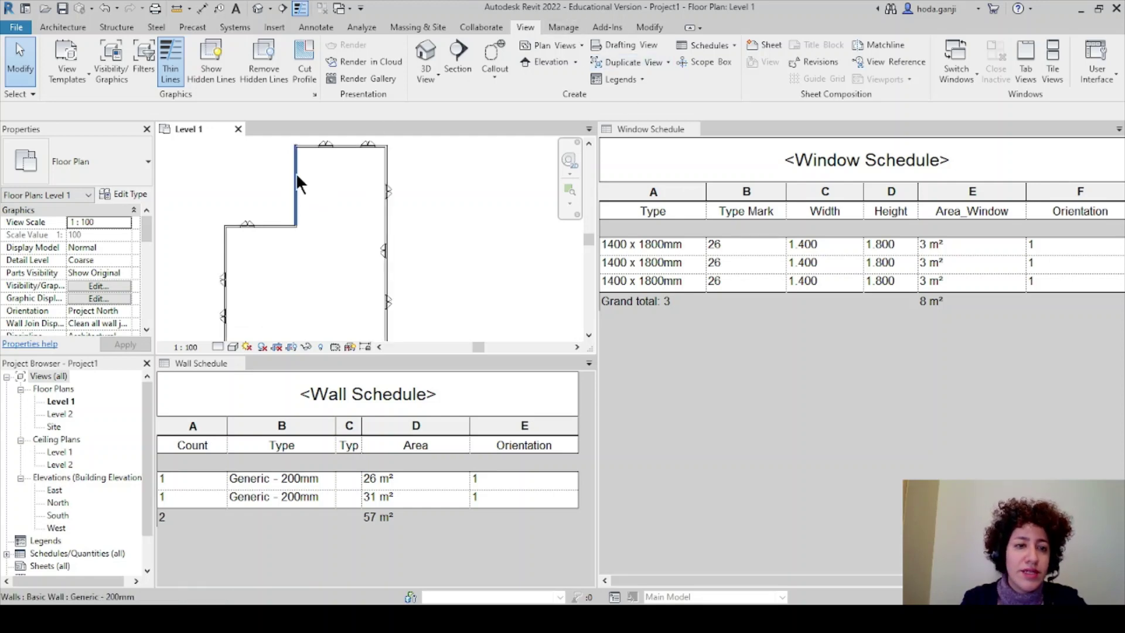
left_click(249, 223)
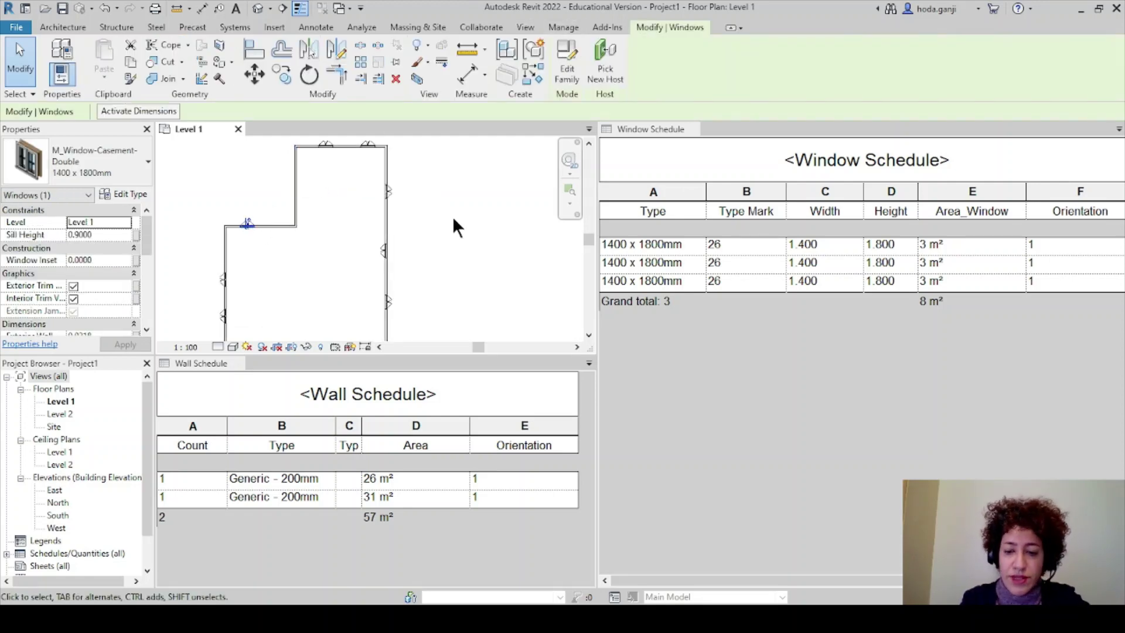
key("Delete")
Change the short horizontal wall at the inner notch to the Storefront curtain wall type
left_click(281, 226)
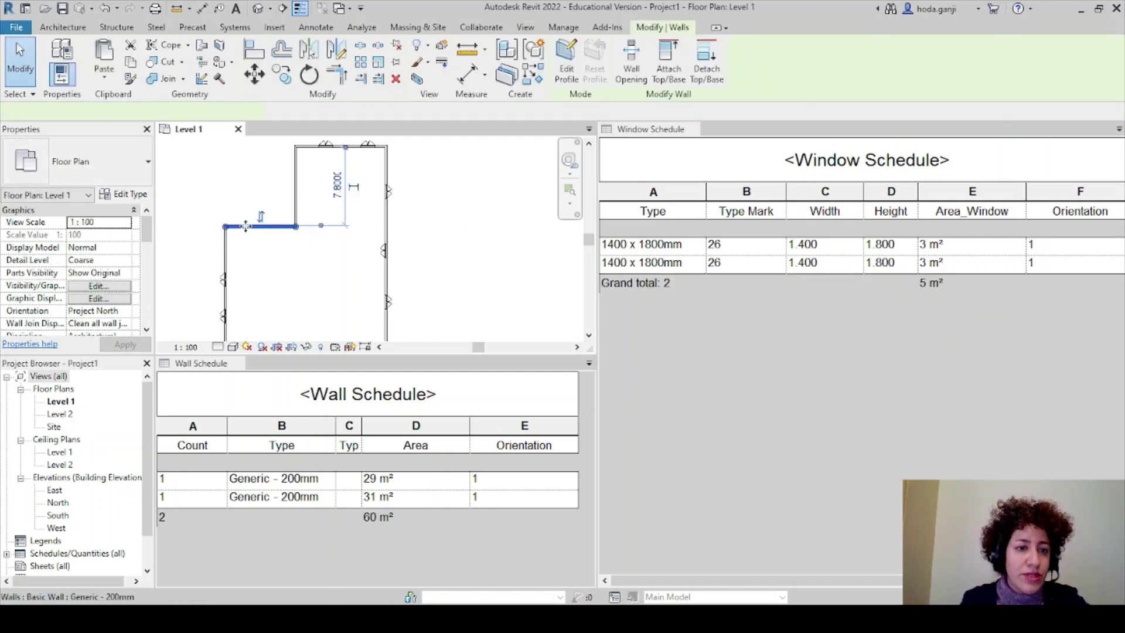
left_click(134, 161)
scroll(114, 369, "down", 5)
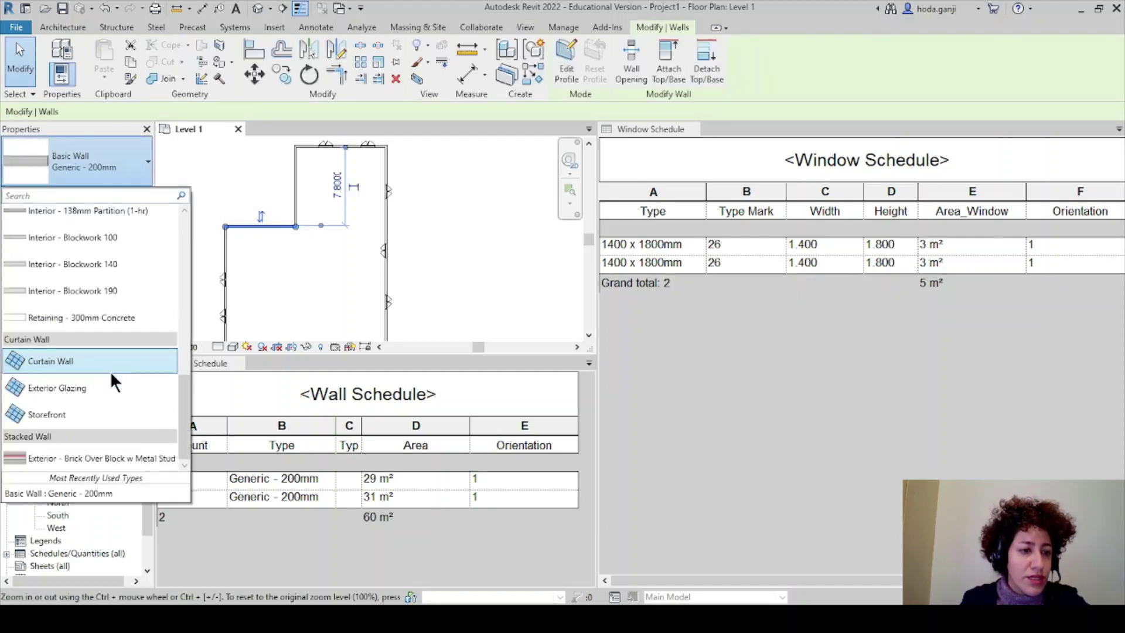
left_click(109, 416)
left_click(457, 236)
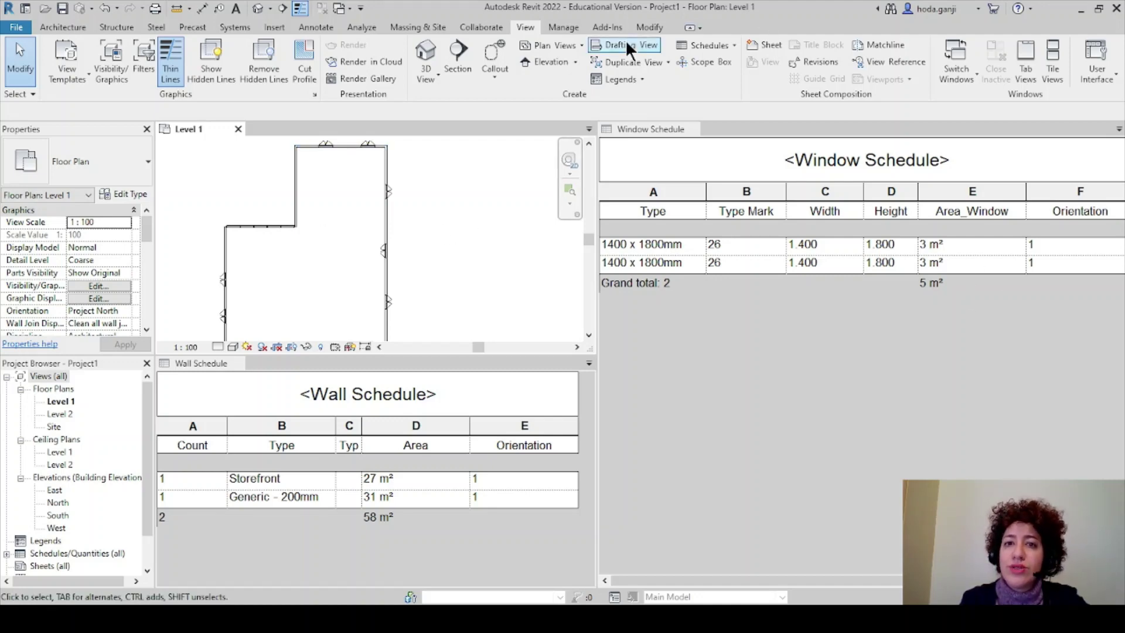
Create a new building component schedule for the Curtain Panels category, keeping the default name and New Construction phase
left_click(709, 46)
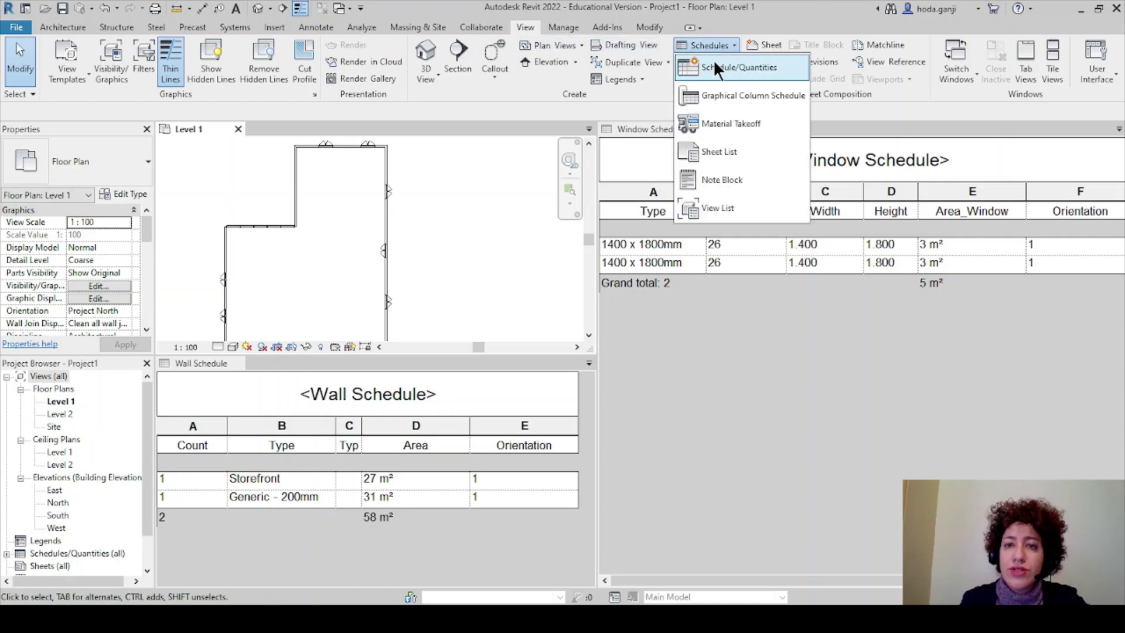
left_click(720, 68)
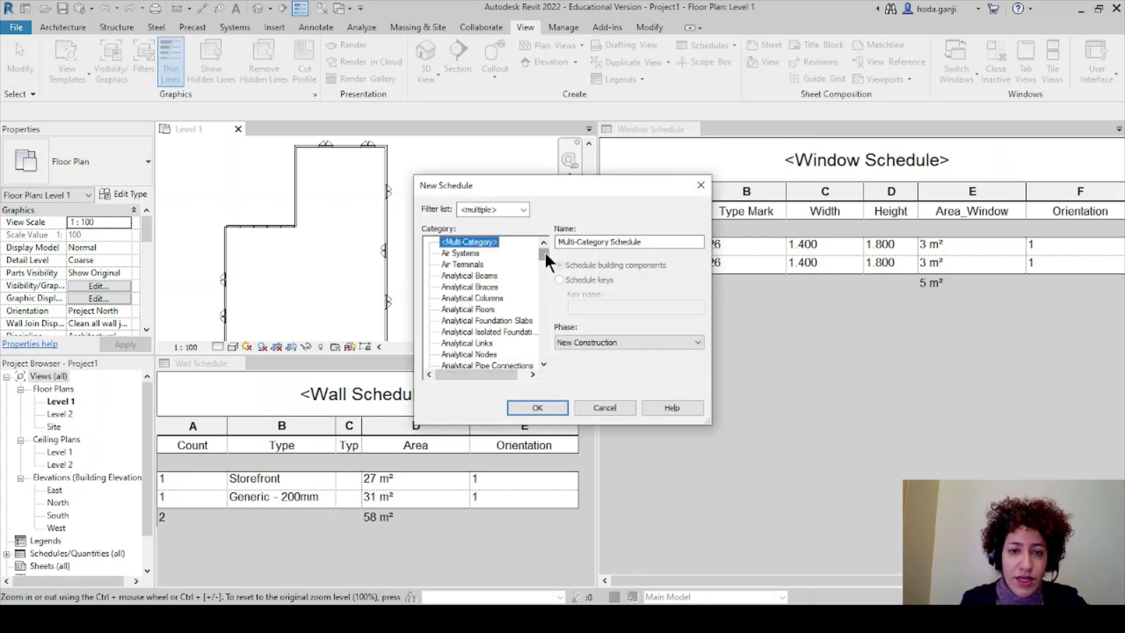
left_click(498, 294)
key("c")
key("Down")
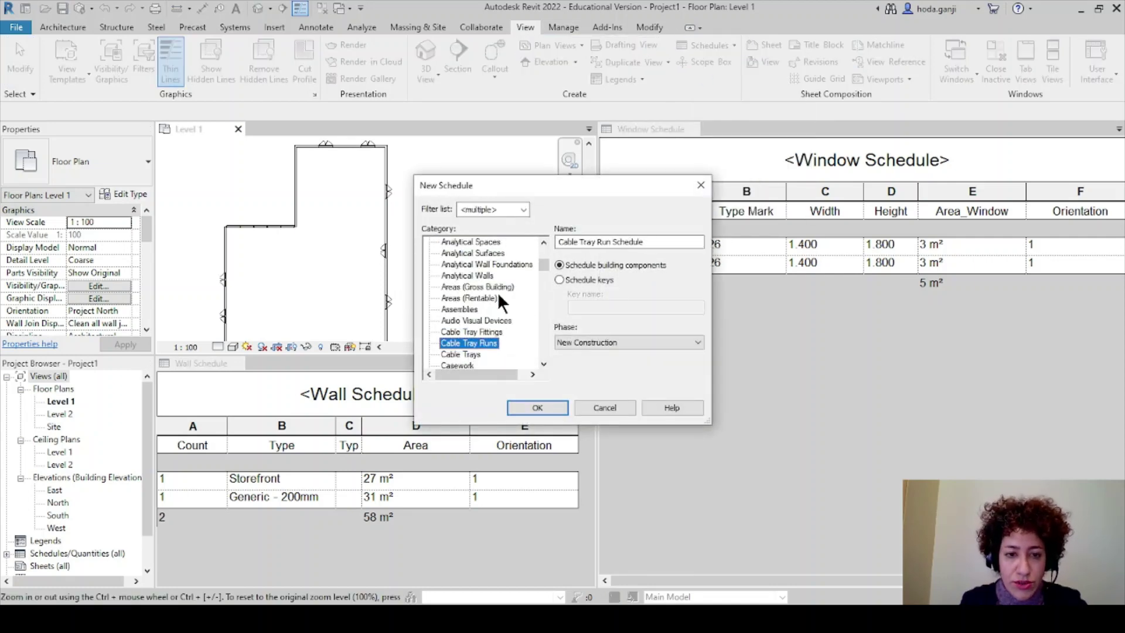
scroll(498, 292, "down", 5)
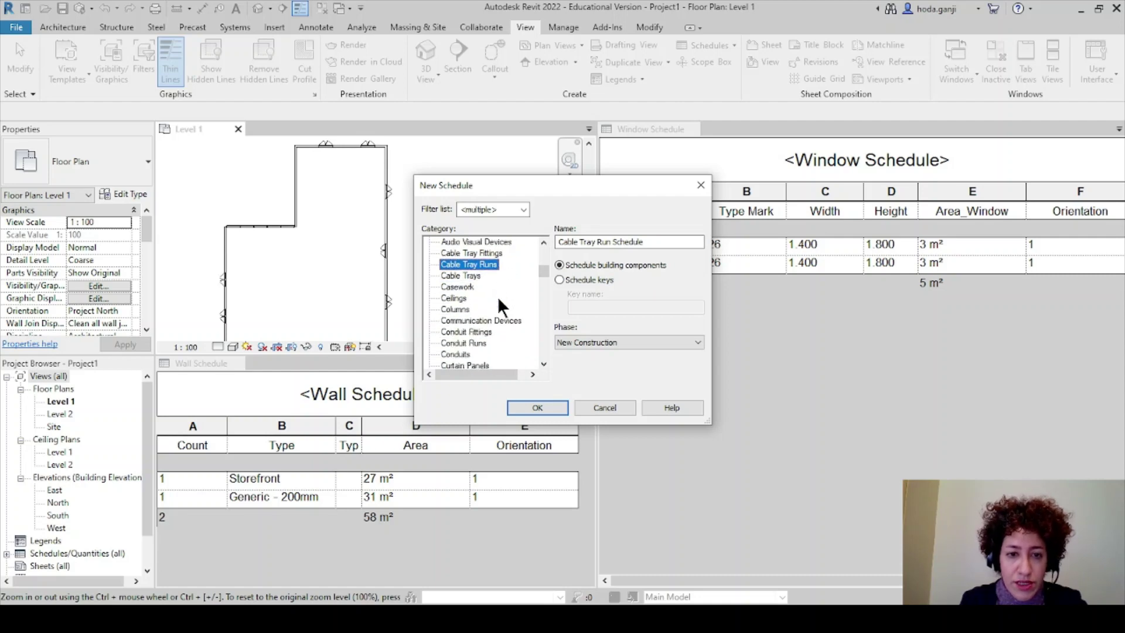
left_click(481, 287)
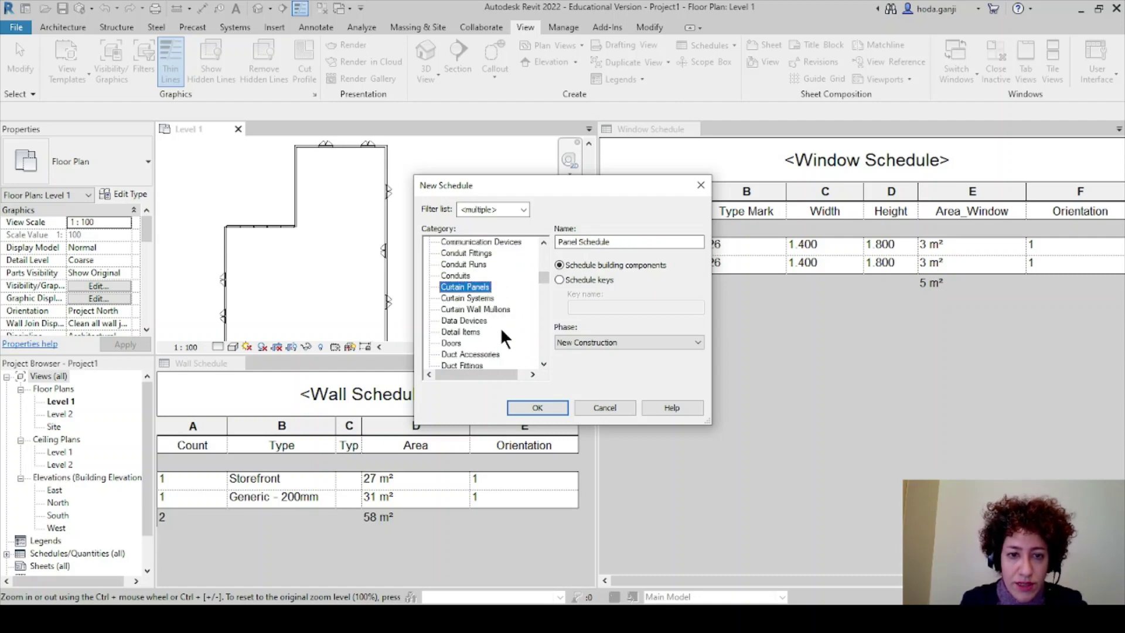
left_click(535, 407)
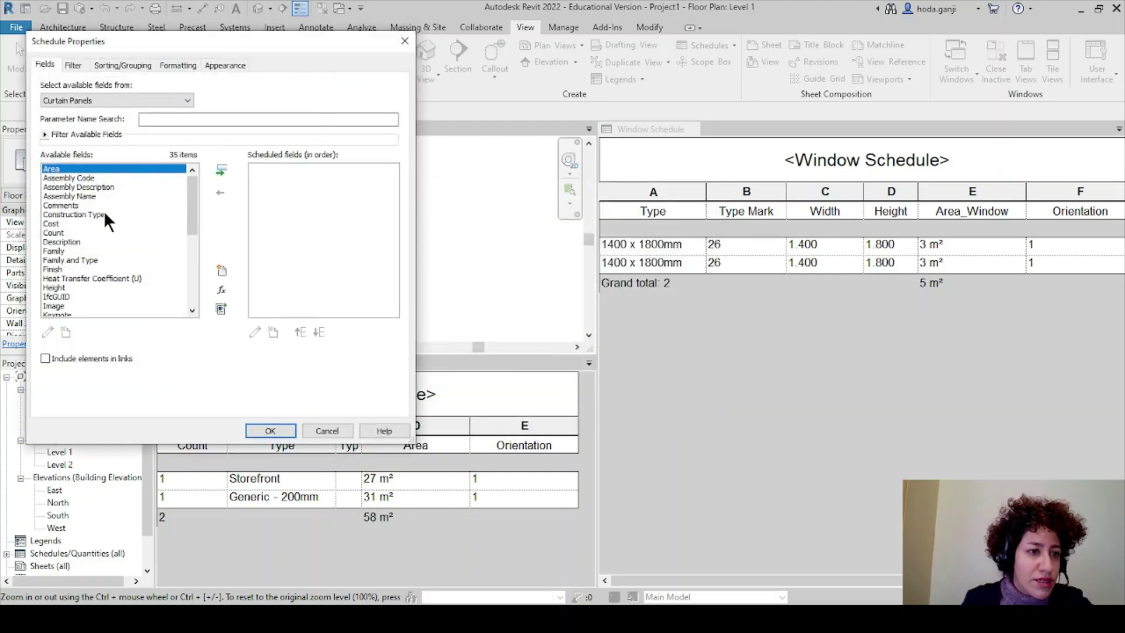
Add the Count, Type, and Type Mark fields to the curtain panel schedule
left_click(55, 234)
left_click(223, 169)
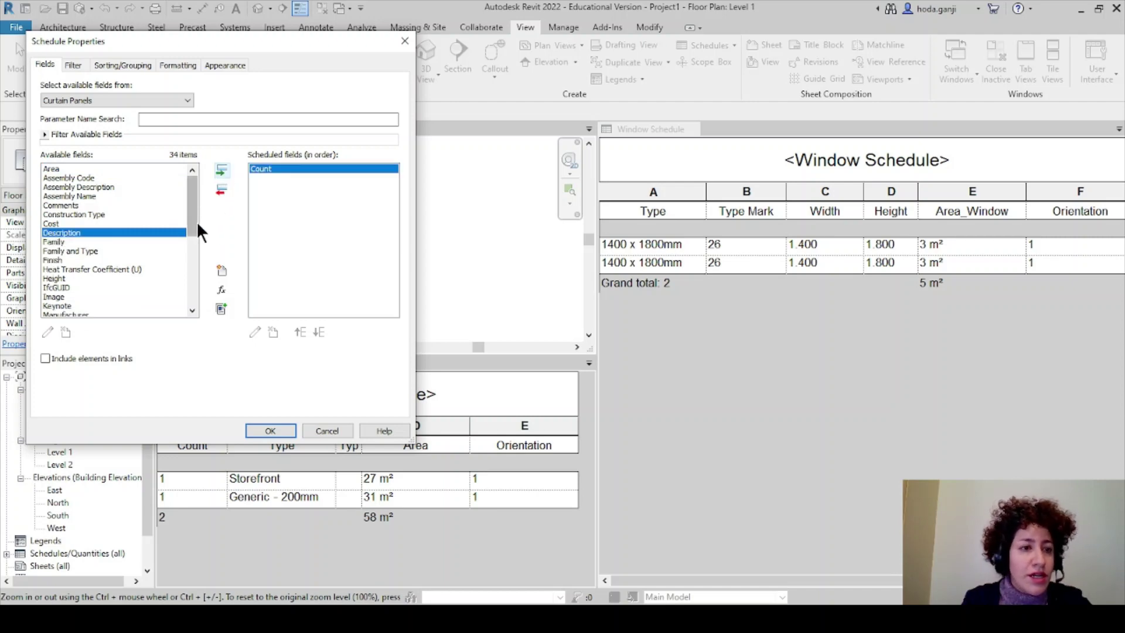
left_click_drag(191, 214, 206, 300)
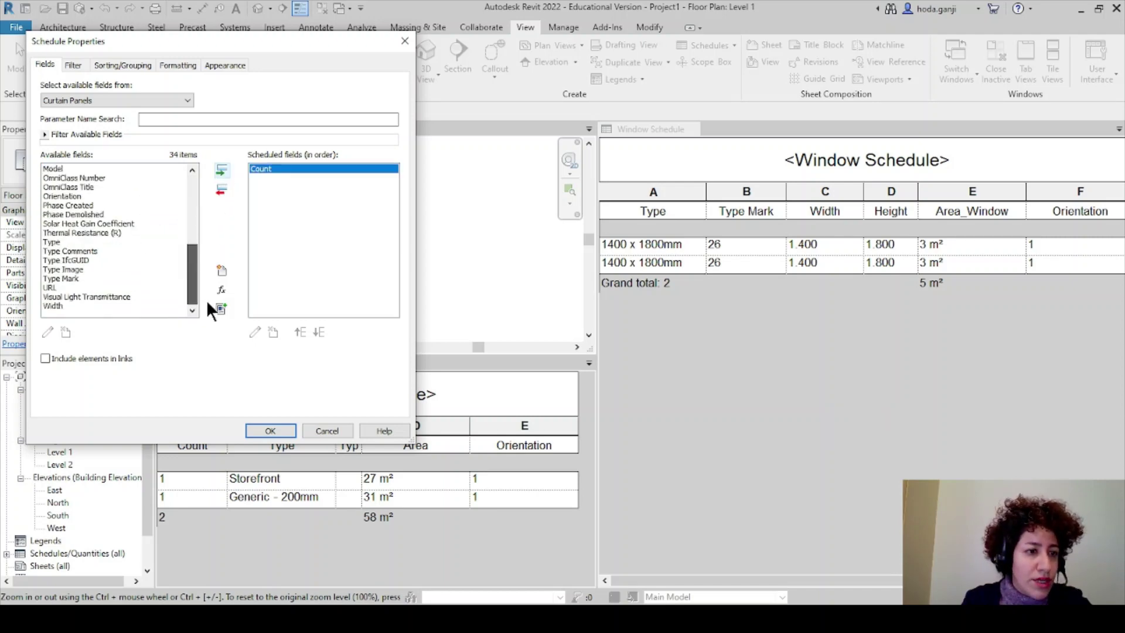
left_click(58, 242)
left_click(221, 170)
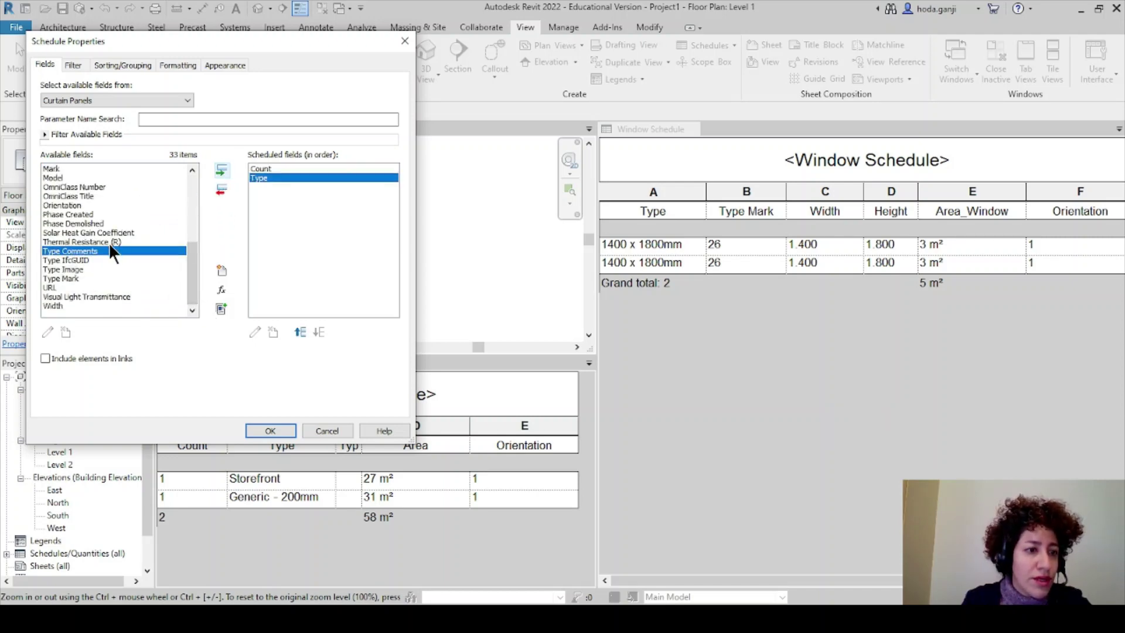
left_click(61, 278)
left_click(222, 170)
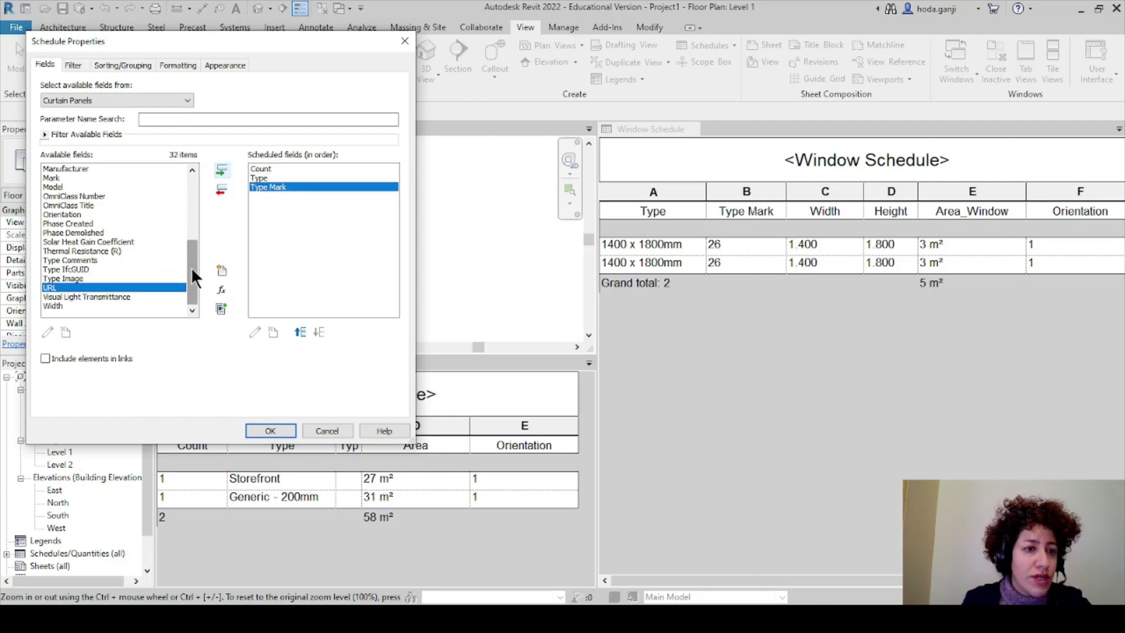
Add the Area and Orientation fields to the curtain panel schedule
scroll(191, 266, "up", 5)
left_click(53, 169)
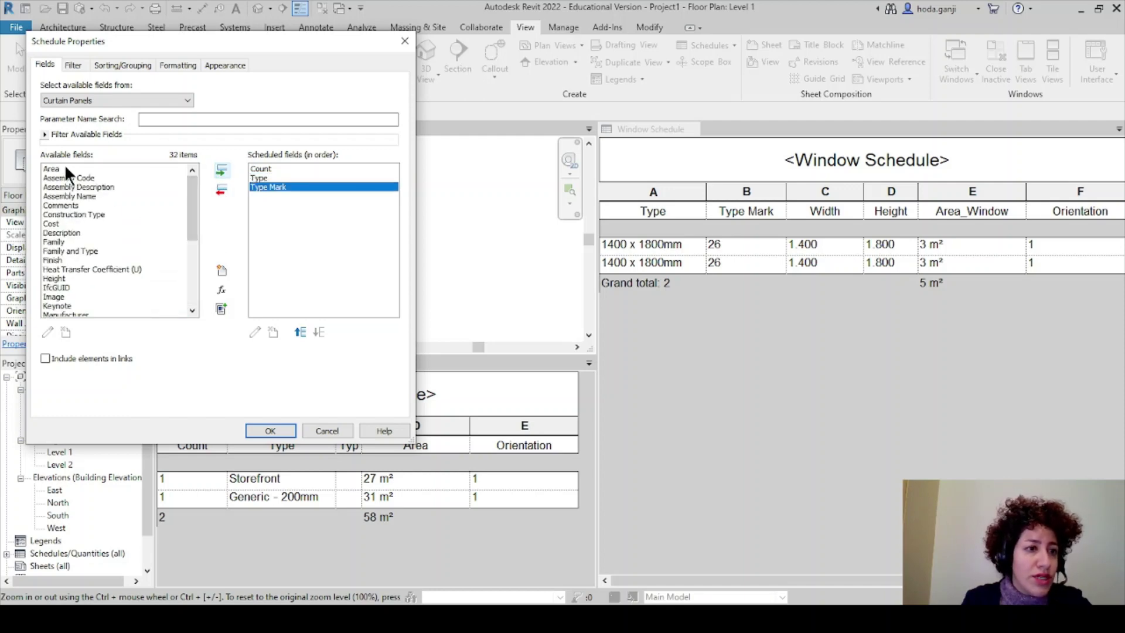
left_click(220, 171)
scroll(185, 238, "down", 3)
left_click_drag(184, 235, 192, 276)
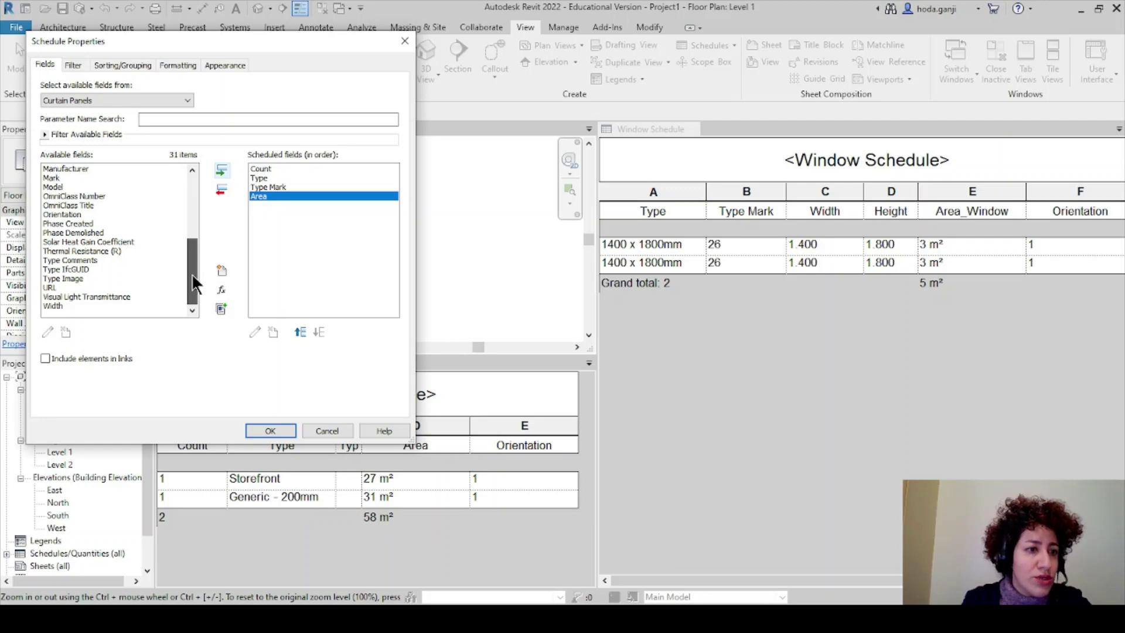
left_click(76, 205)
left_click(68, 214)
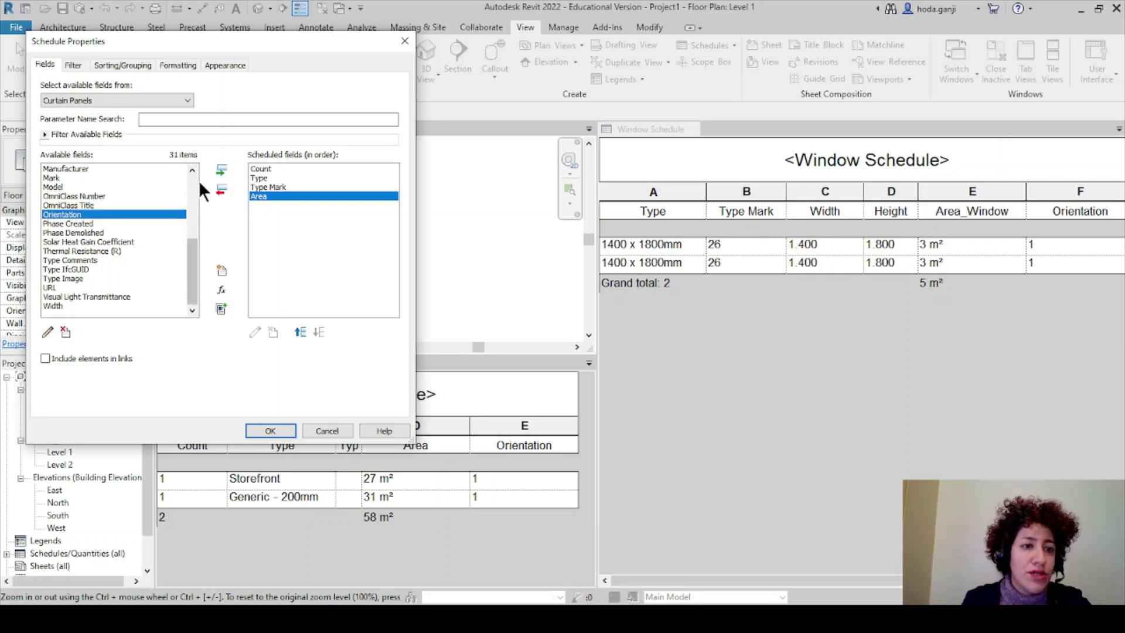
left_click(221, 170)
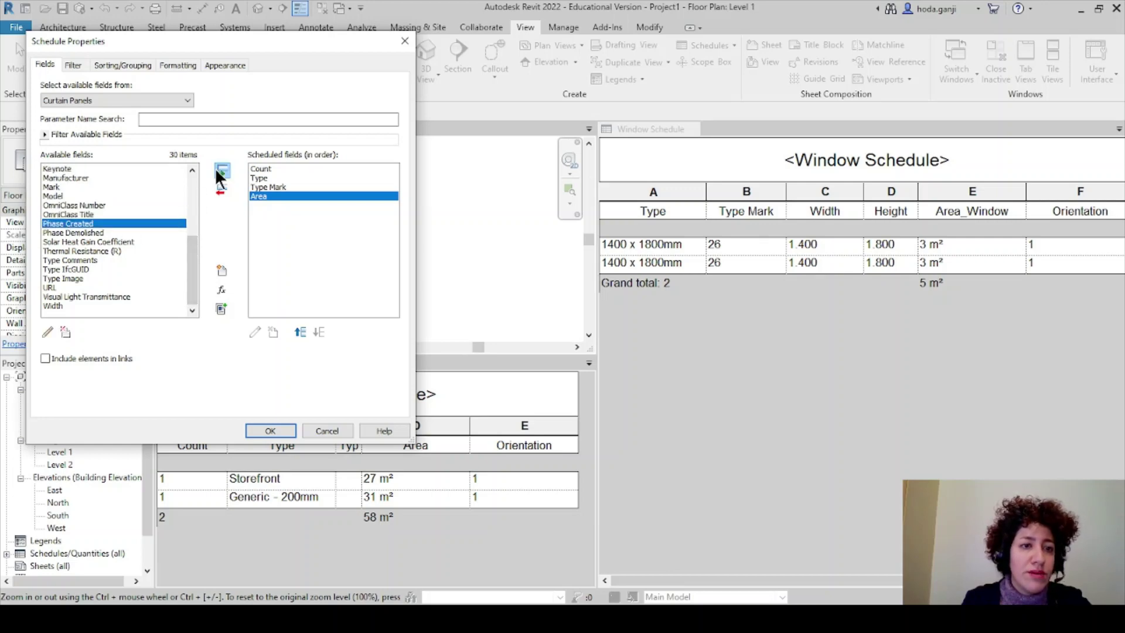
Turn on grand totals with title, count, and totals, and filter the curtain panel schedule to Orientation equals 1
left_click(97, 64)
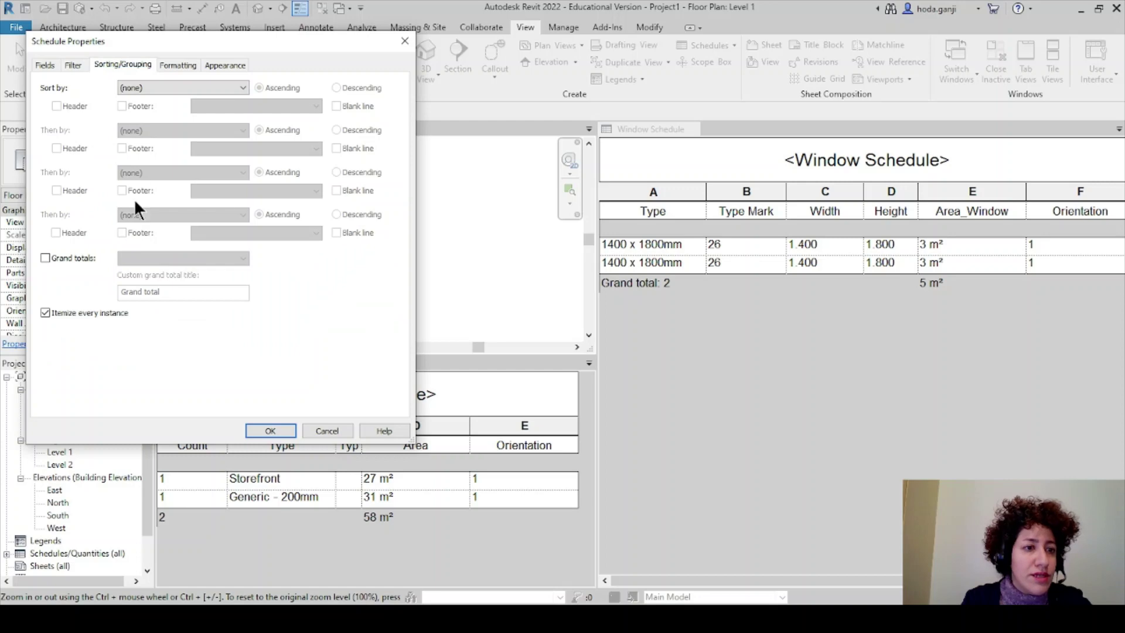
left_click(45, 257)
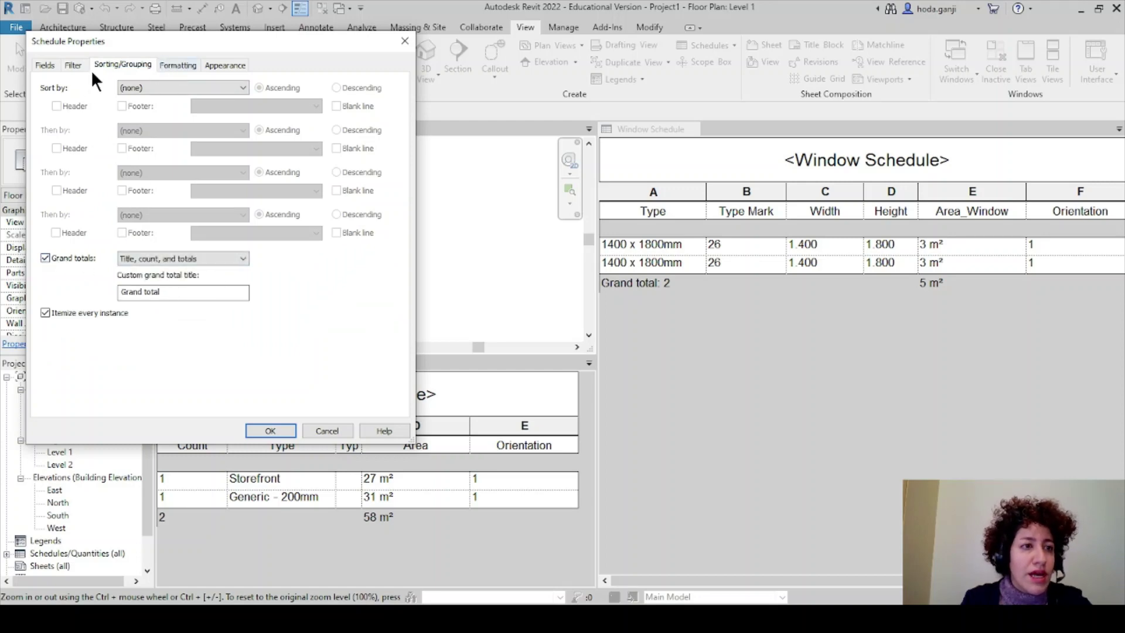
left_click(73, 65)
left_click(154, 88)
left_click(161, 124)
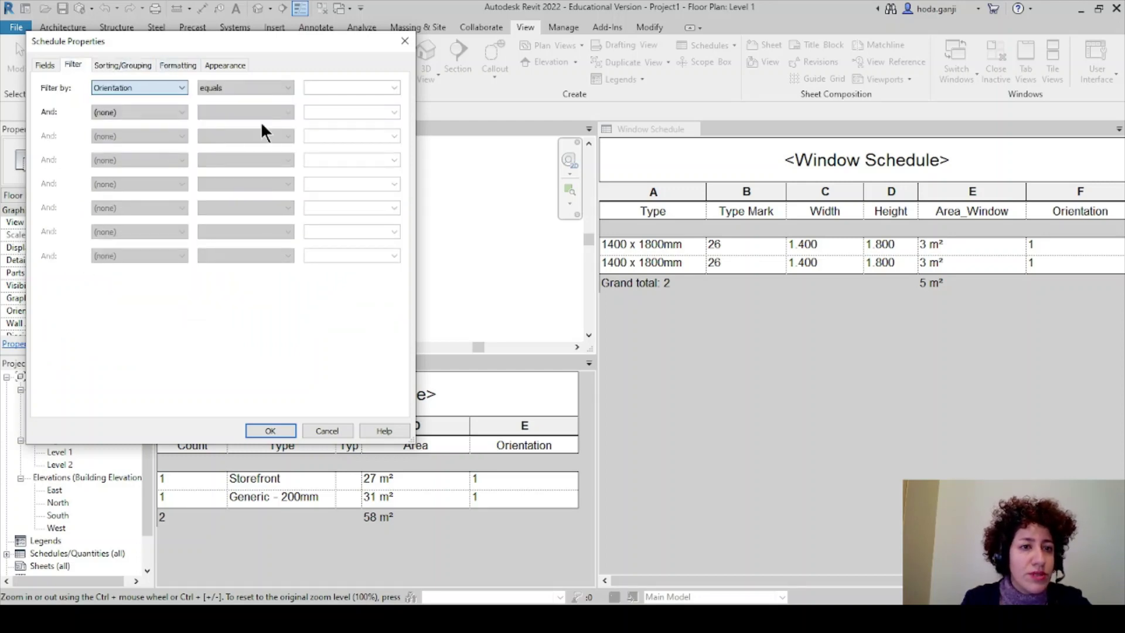
left_click(316, 87)
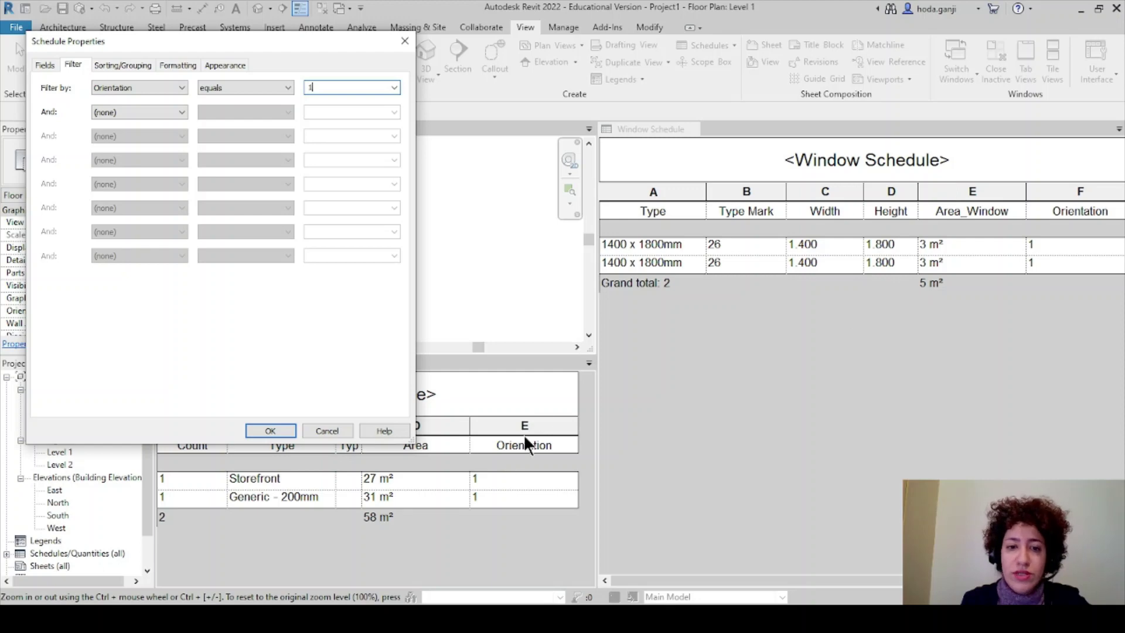
Set the Count and Area fields to Calculate totals and create the curtain panel schedule
left_click(176, 65)
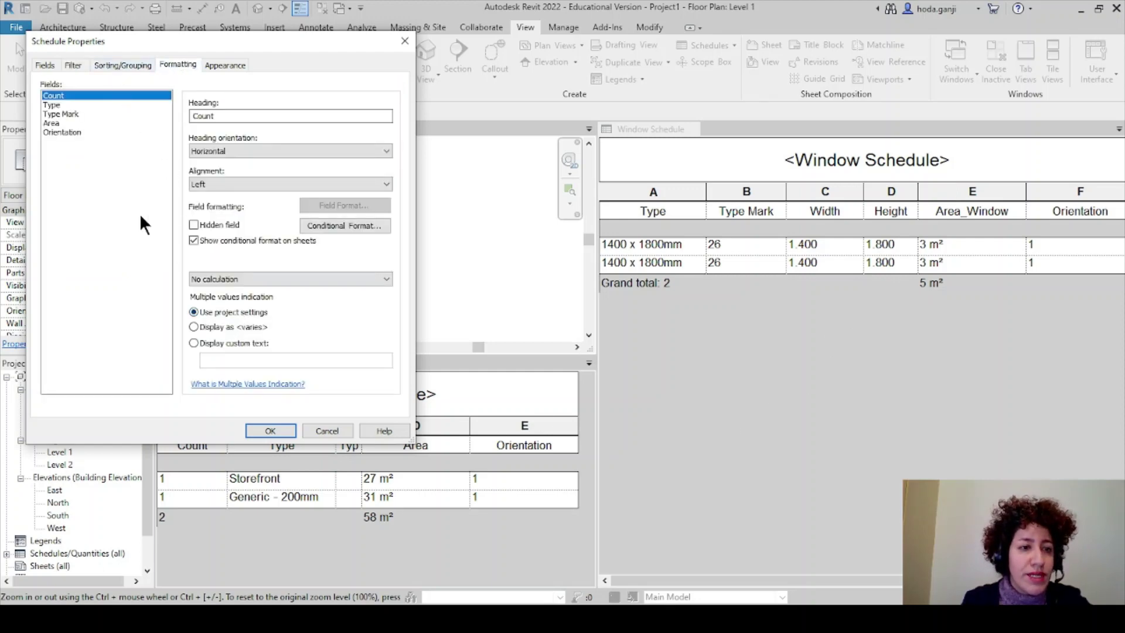
left_click(298, 279)
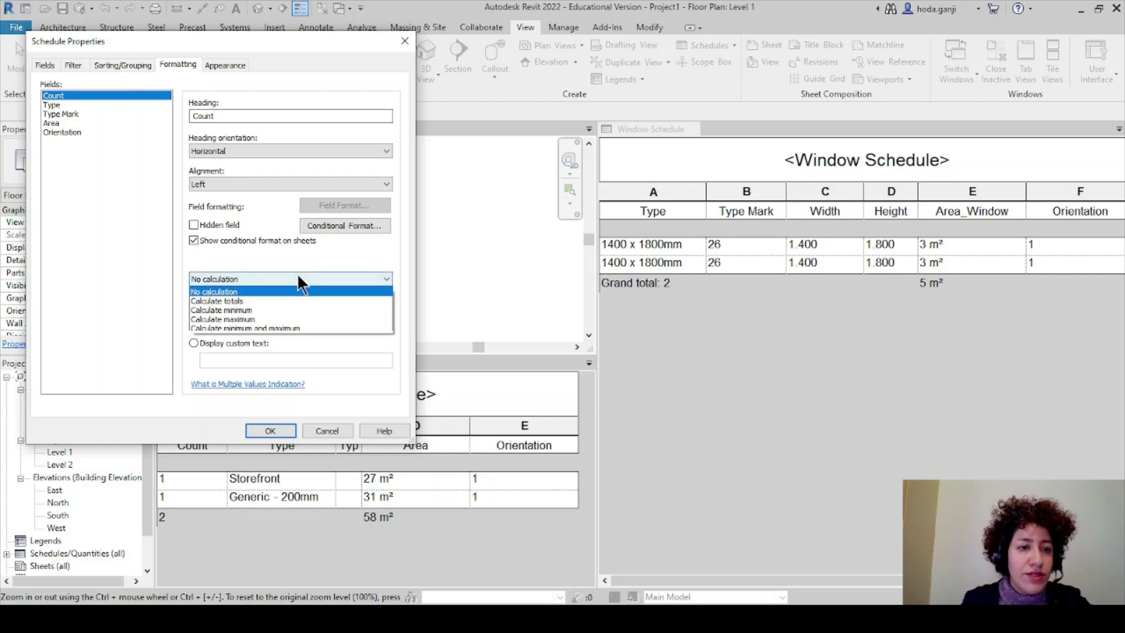
left_click(308, 301)
left_click(58, 123)
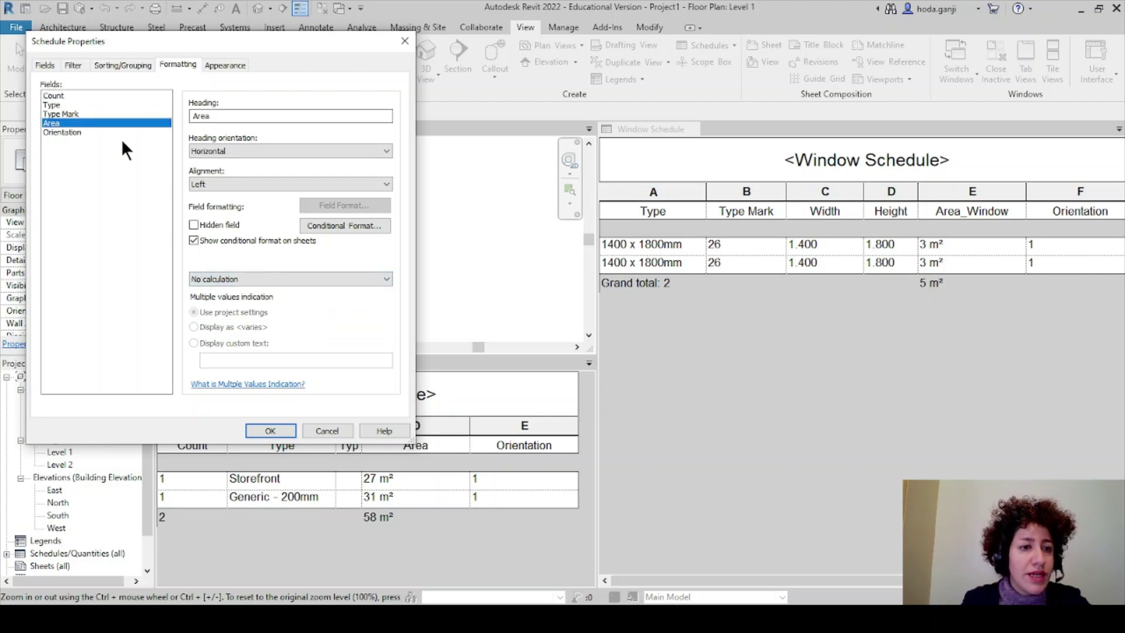
left_click(296, 279)
left_click(293, 300)
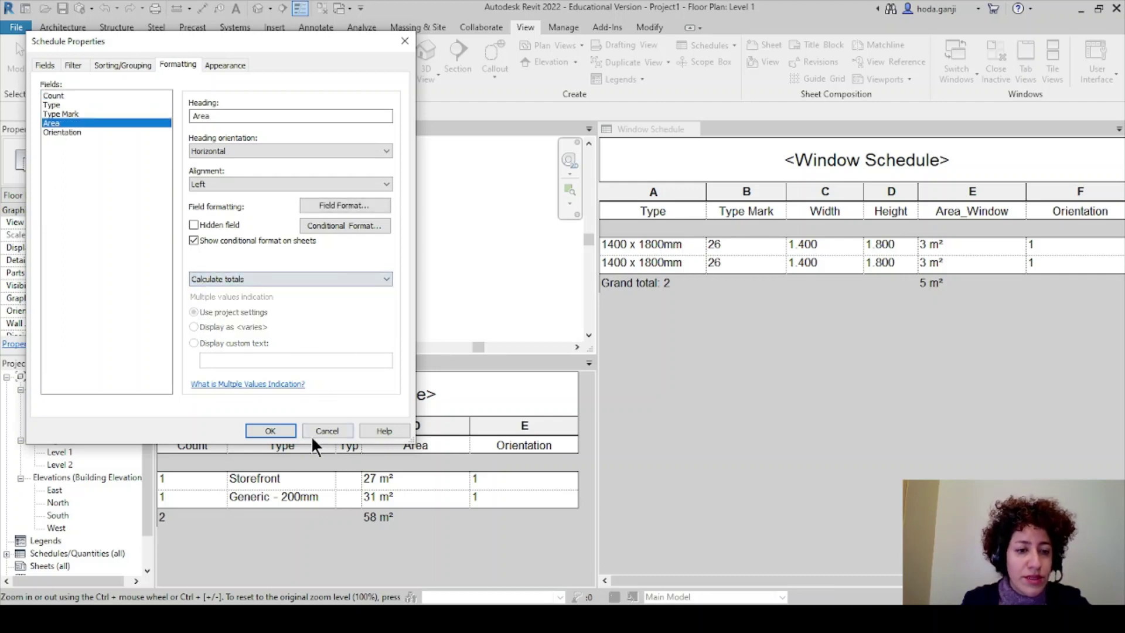
left_click(280, 429)
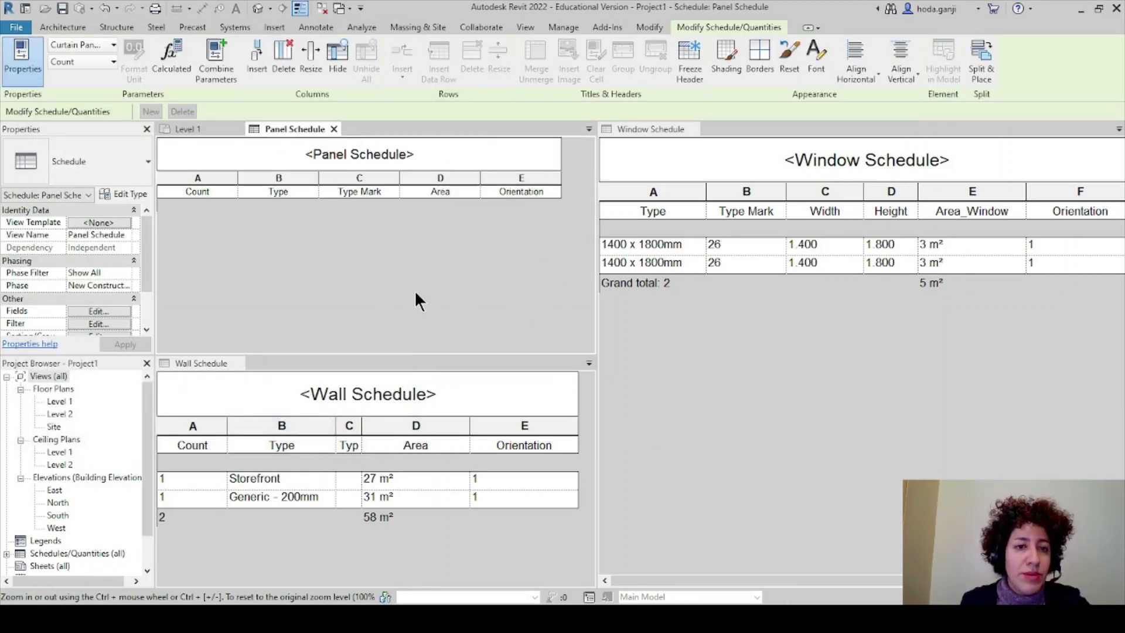
Tile the Level 1 floor plan together with the panel, wall, and window schedules, keeping the plan as the active view
left_click(189, 129)
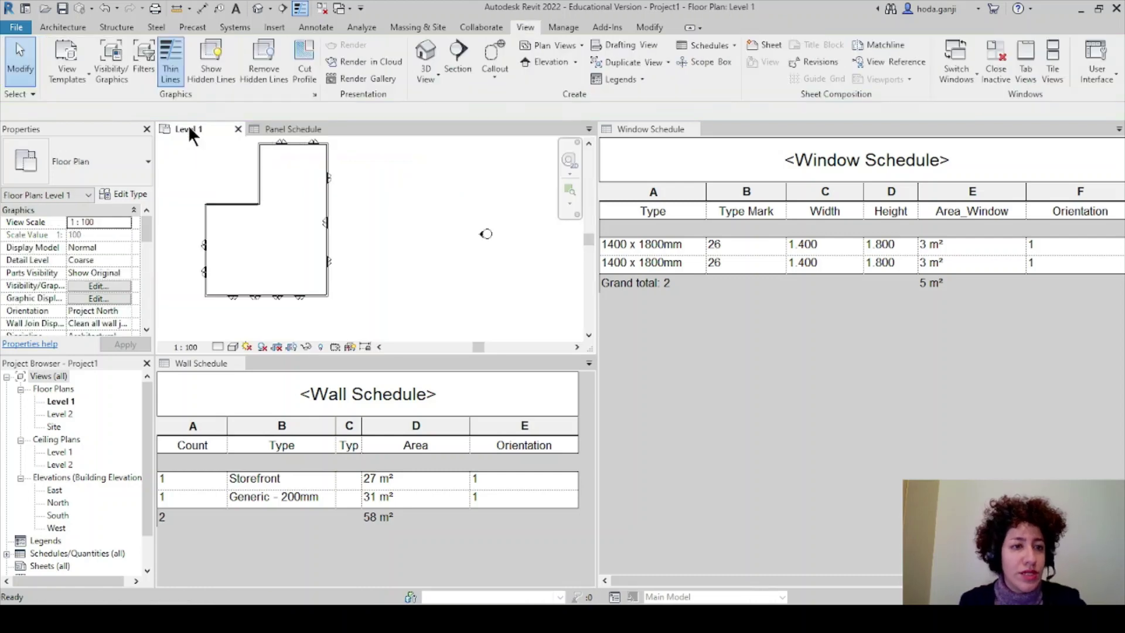
key("w")
key("t")
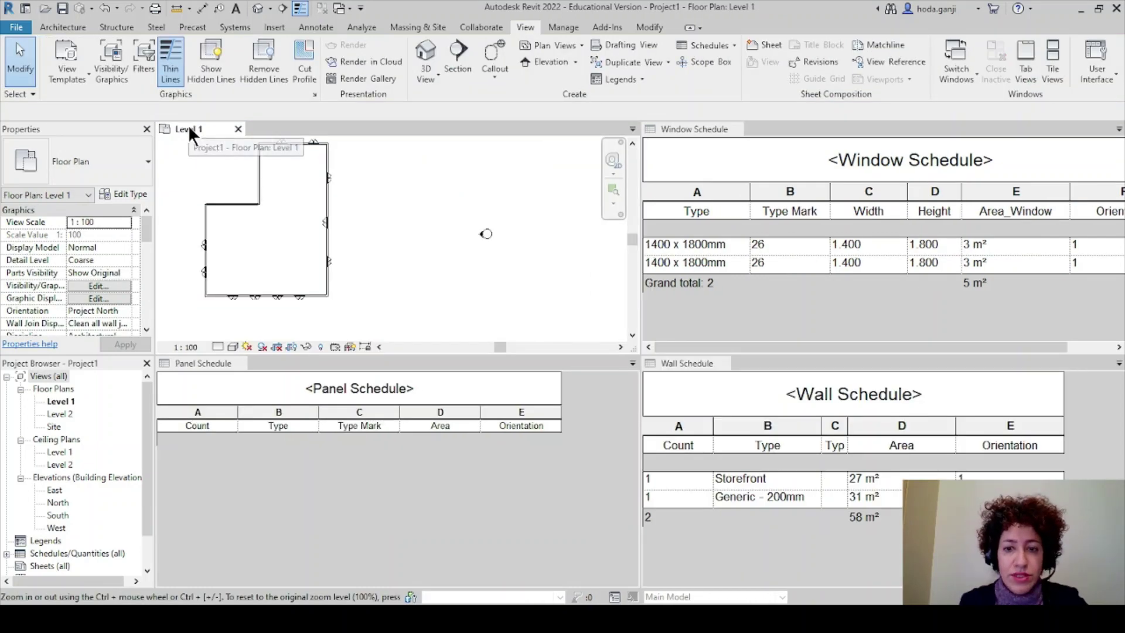
Select the storefront wall in the Level 1 plan and filter the selection to only its Curtain Panels
scroll(258, 181, "up", 5)
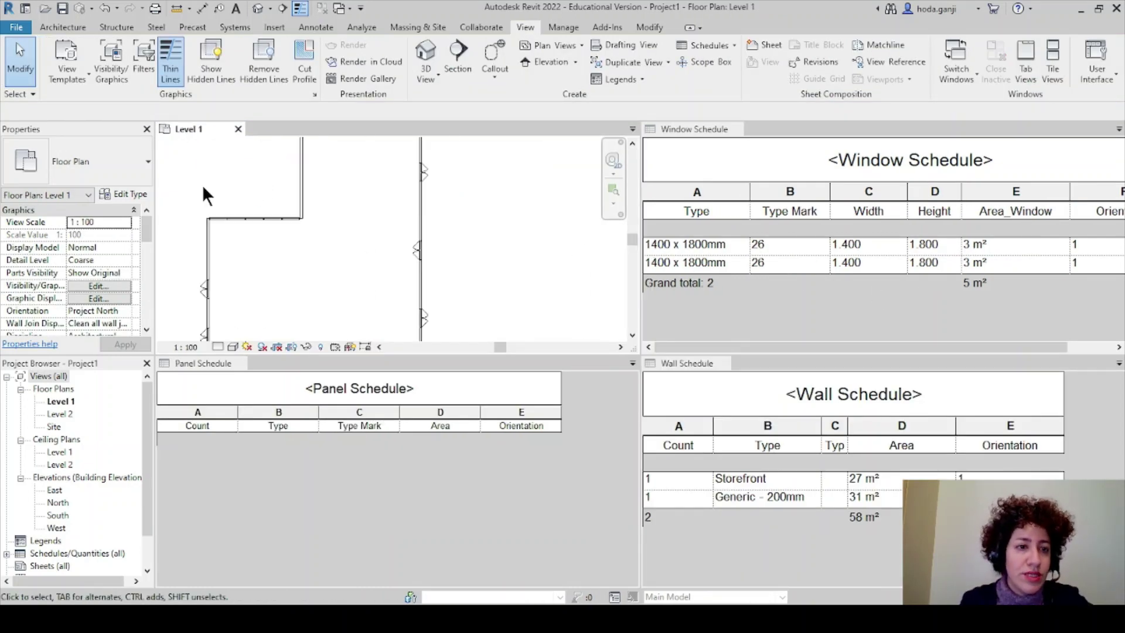
left_click_drag(184, 204, 430, 274)
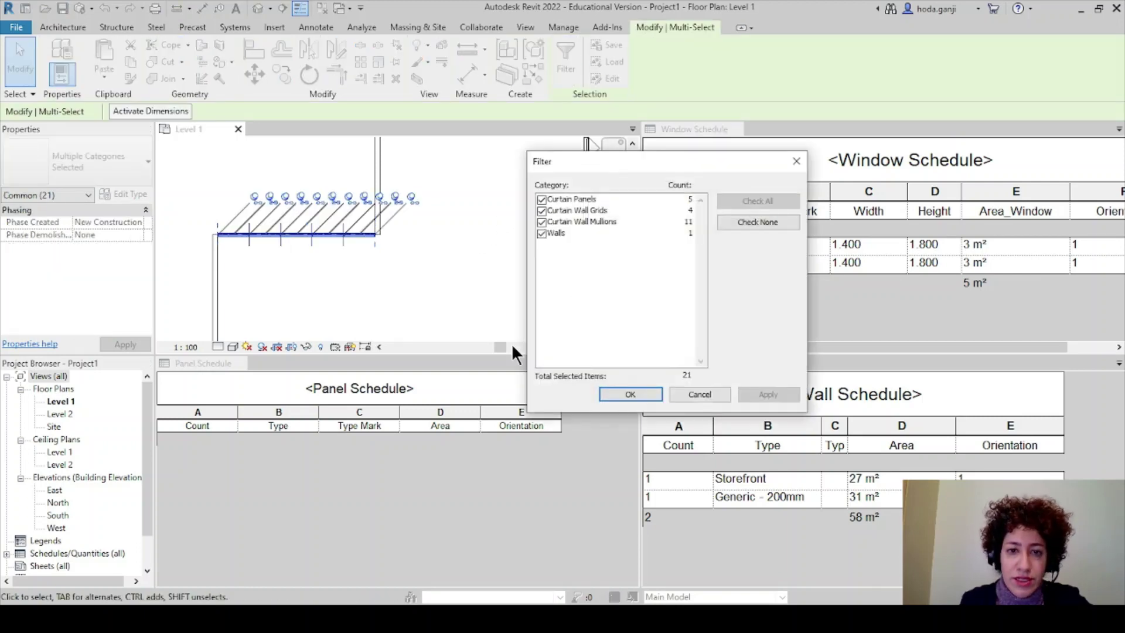
left_click(542, 210)
left_click(542, 221)
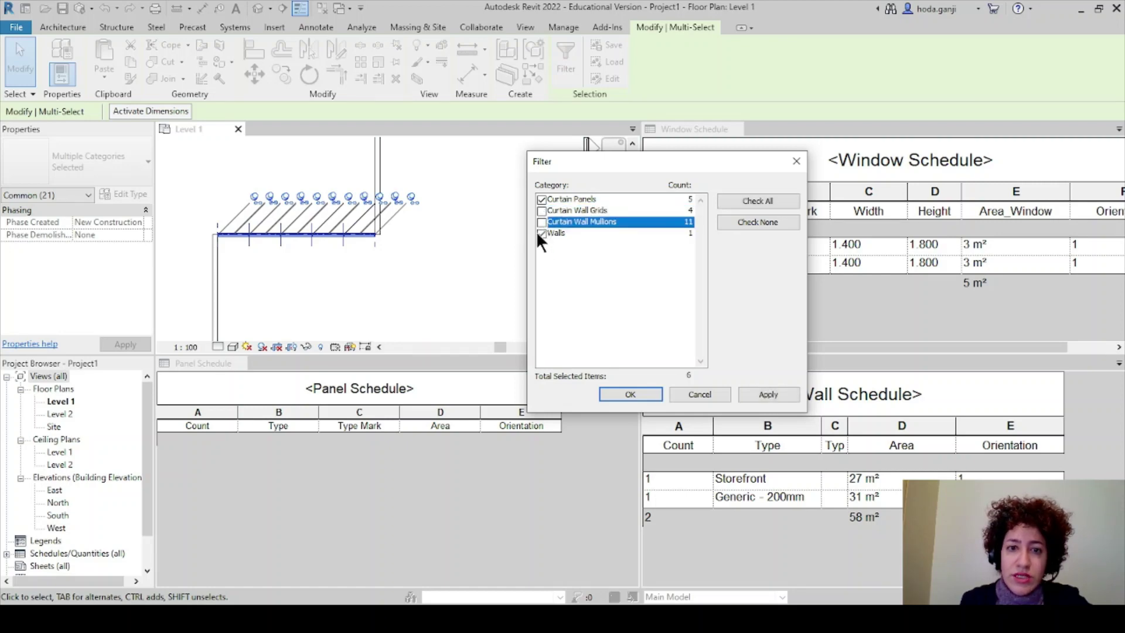
left_click(542, 233)
left_click(626, 395)
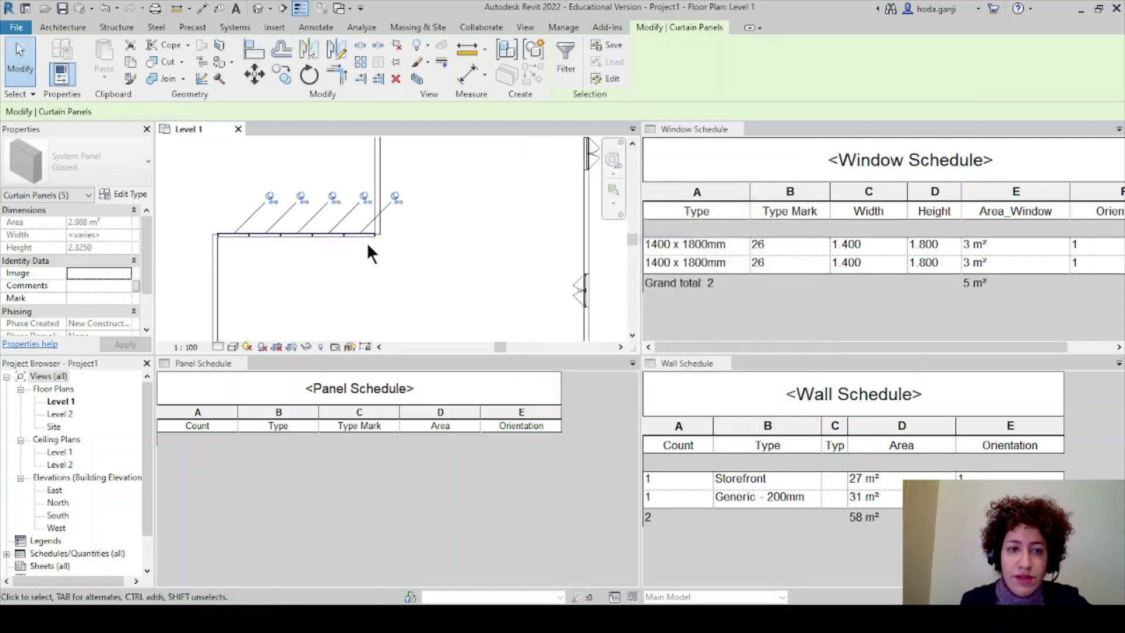
Set the Orientation of the selected curtain panels to 1 and clear the selection
scroll(72, 223, "down", 2)
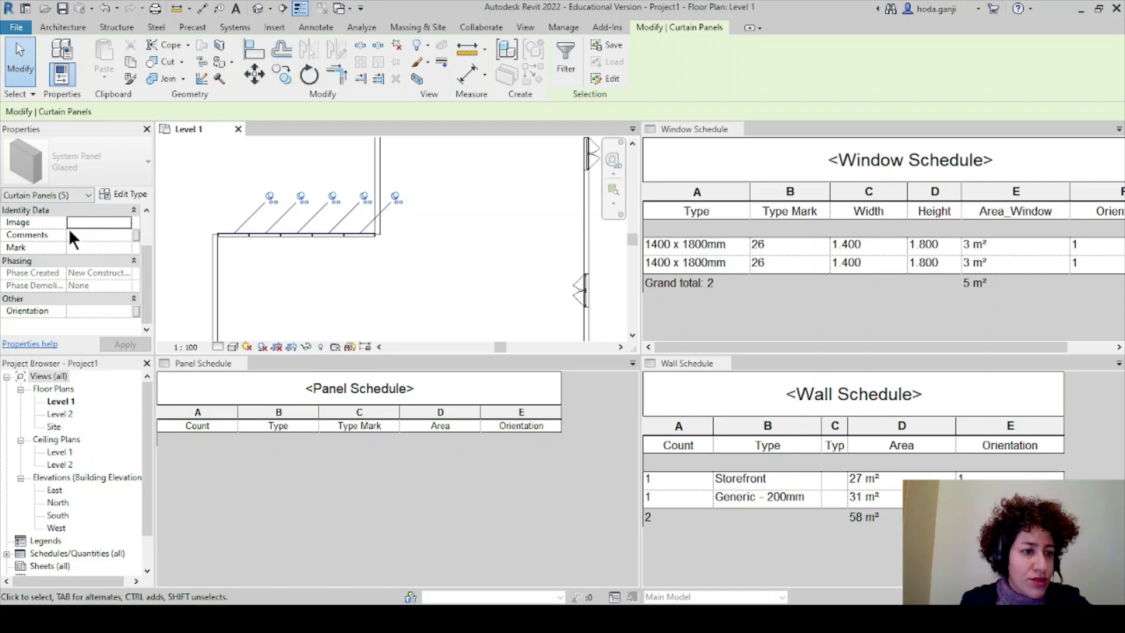
left_click(103, 310)
type("1")
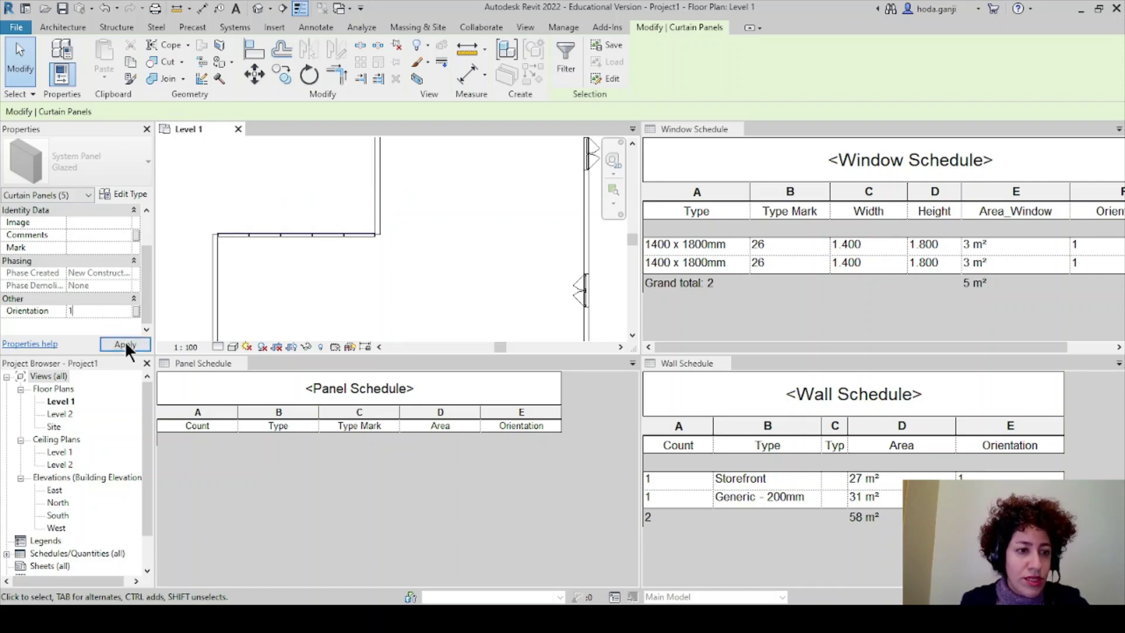
left_click(125, 345)
left_click(391, 298)
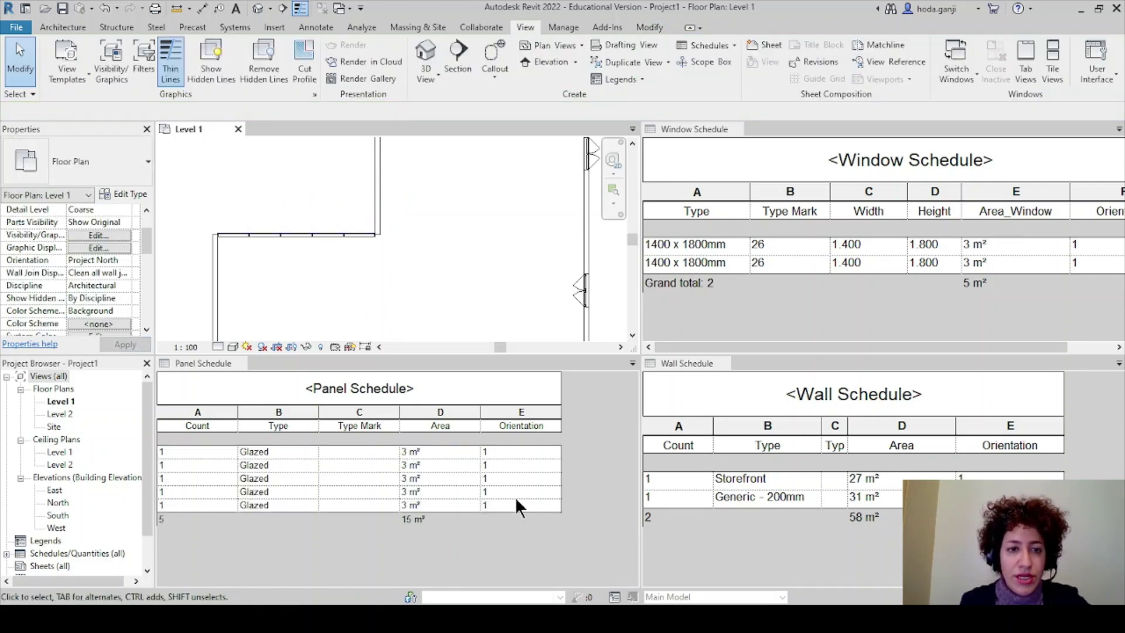
Enlarge the panel schedule to read the glazed panel areas and their total
left_click(191, 361)
scroll(336, 568, "up", 1, "ctrl")
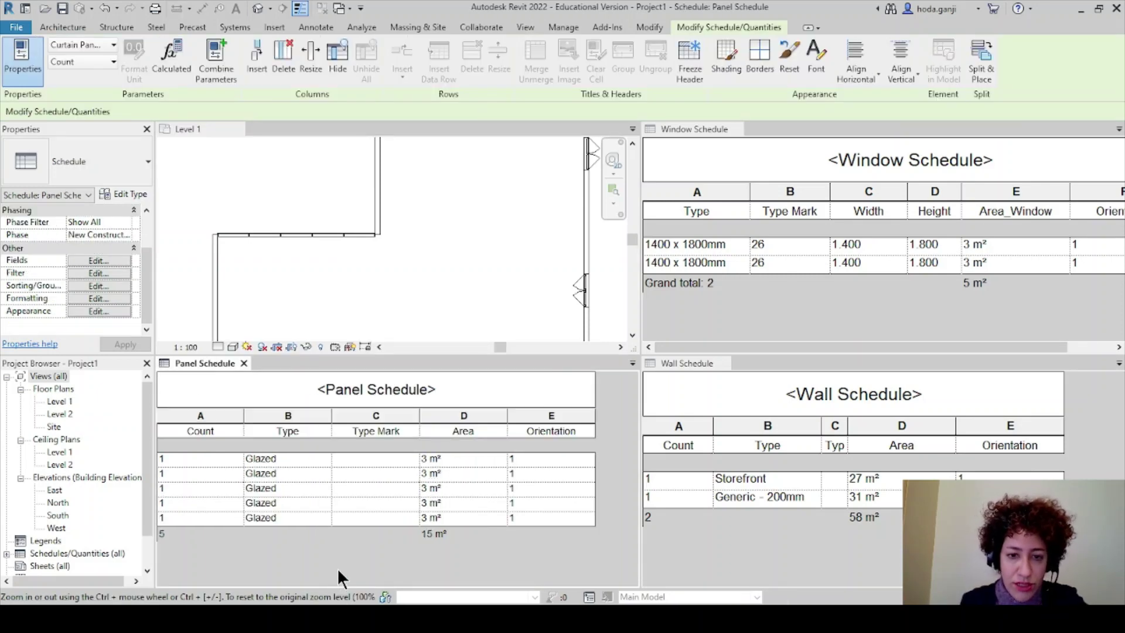
scroll(337, 568, "up", 1, "ctrl")
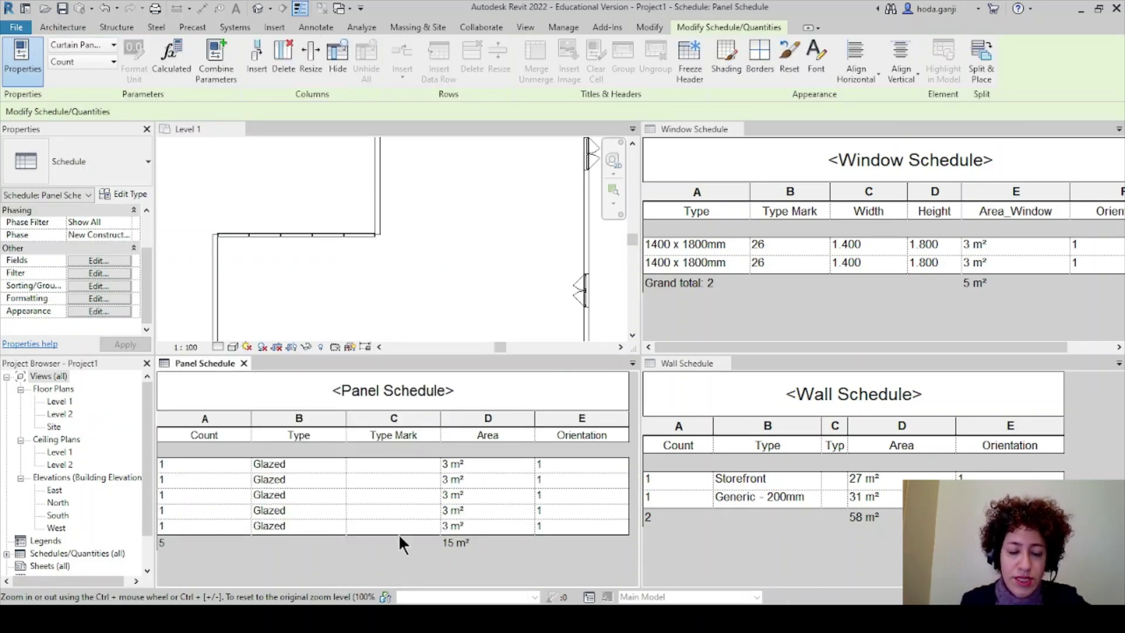
Examine the storefront wall and the parallel two-window wall in the Level 1 plan that share Orientation 1
scroll(276, 287, "down", 1)
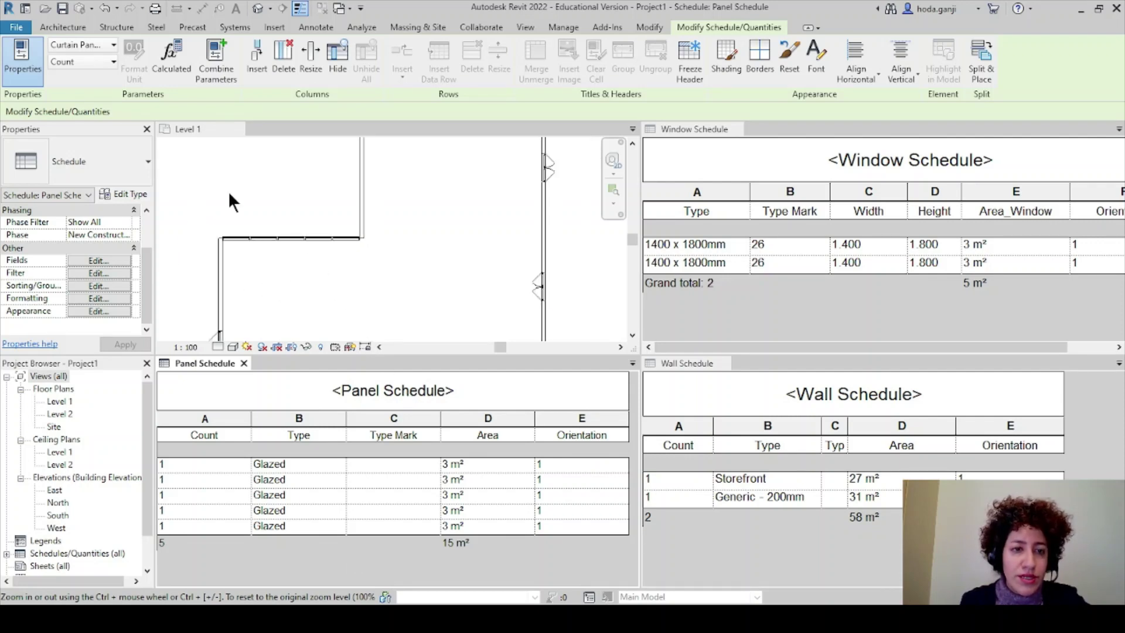
scroll(234, 223, "down", 2)
left_click(278, 258)
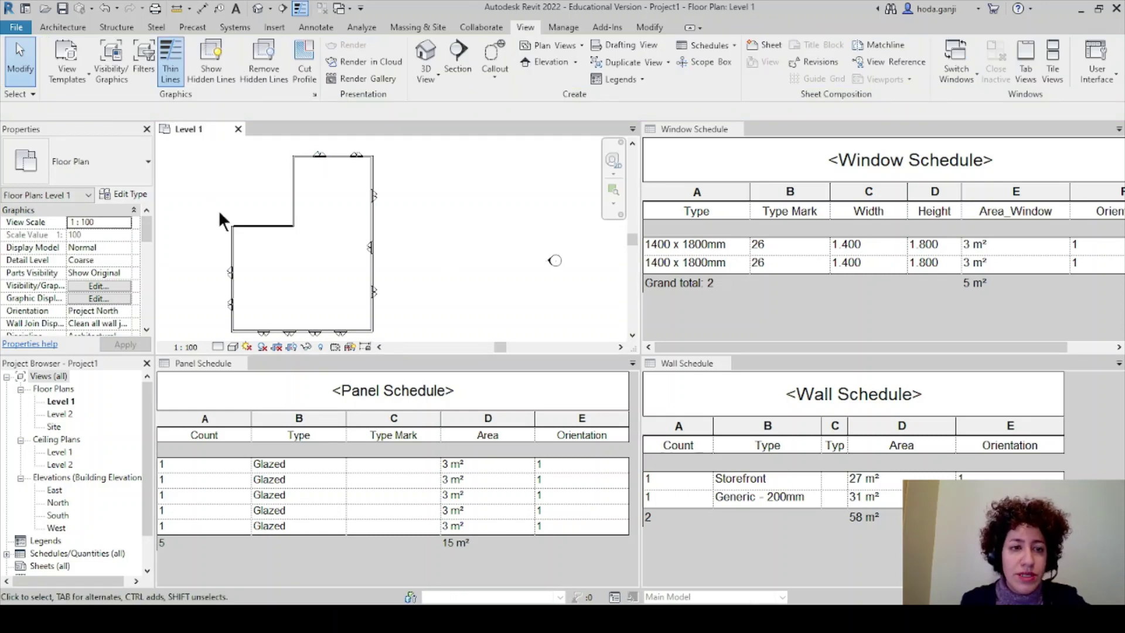
left_click_drag(203, 200, 327, 252)
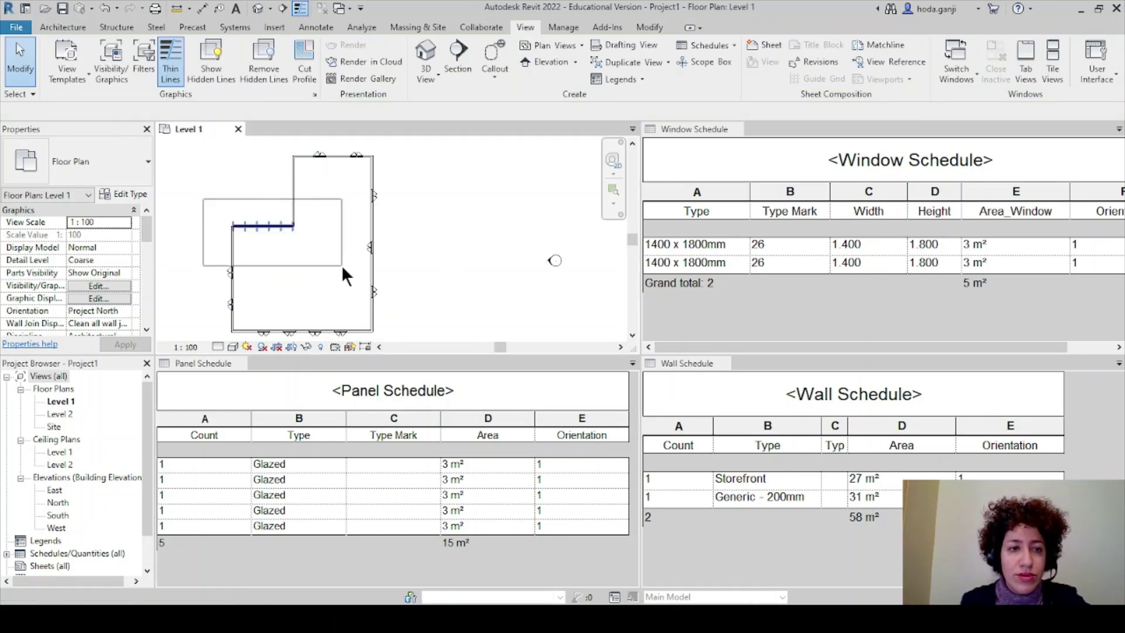
left_click(481, 200)
scroll(286, 164, "up", 3)
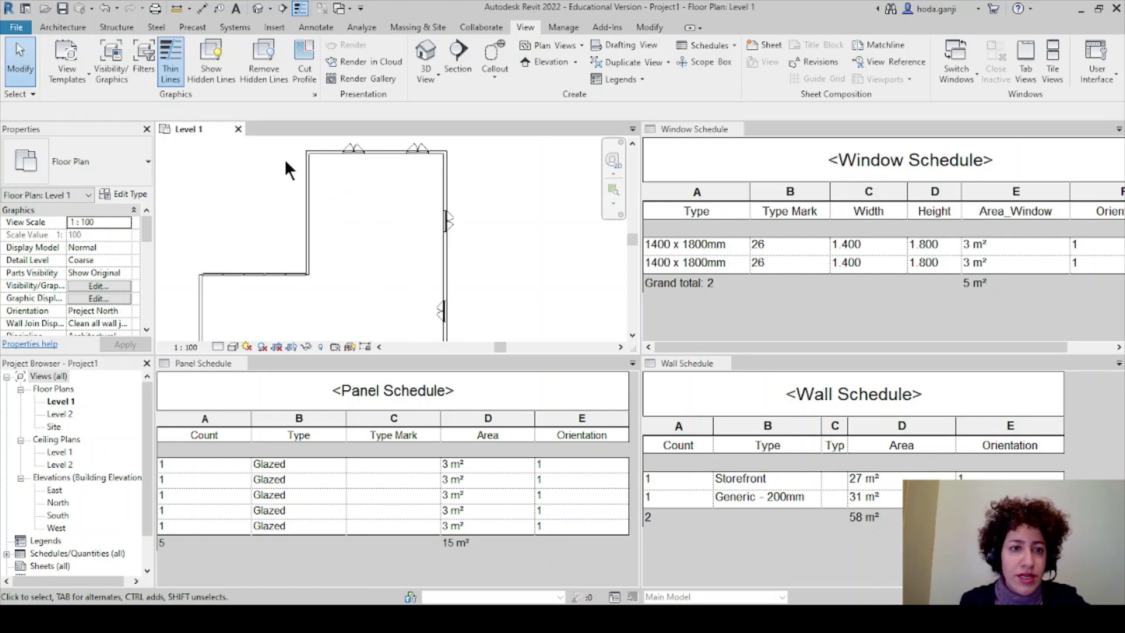
scroll(179, 293, "up", 1)
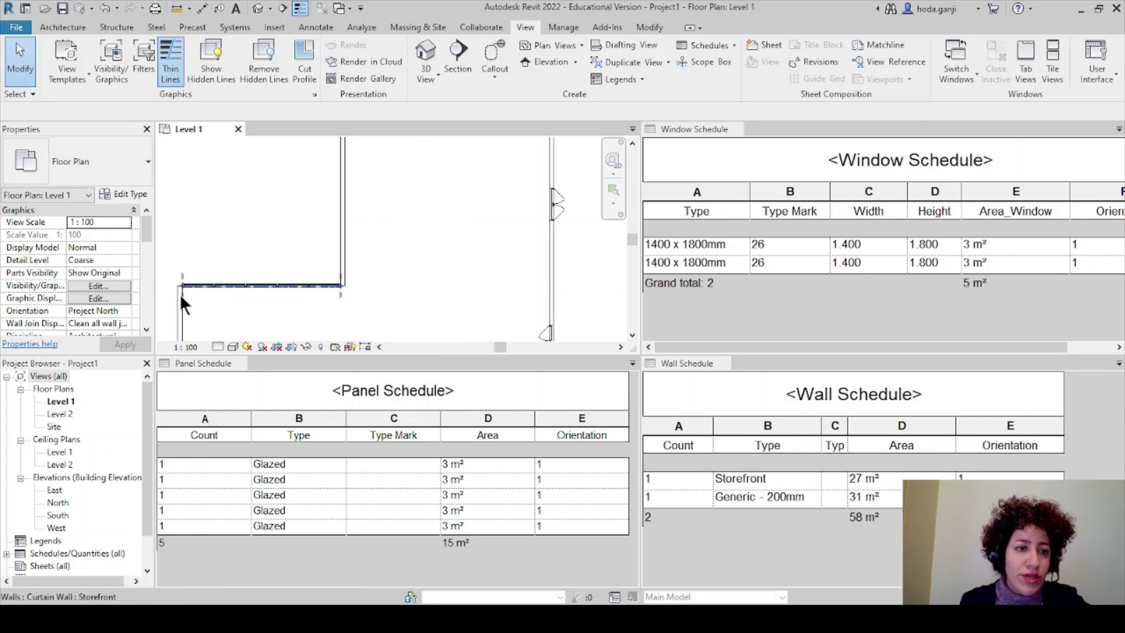
scroll(350, 290, "down", 2)
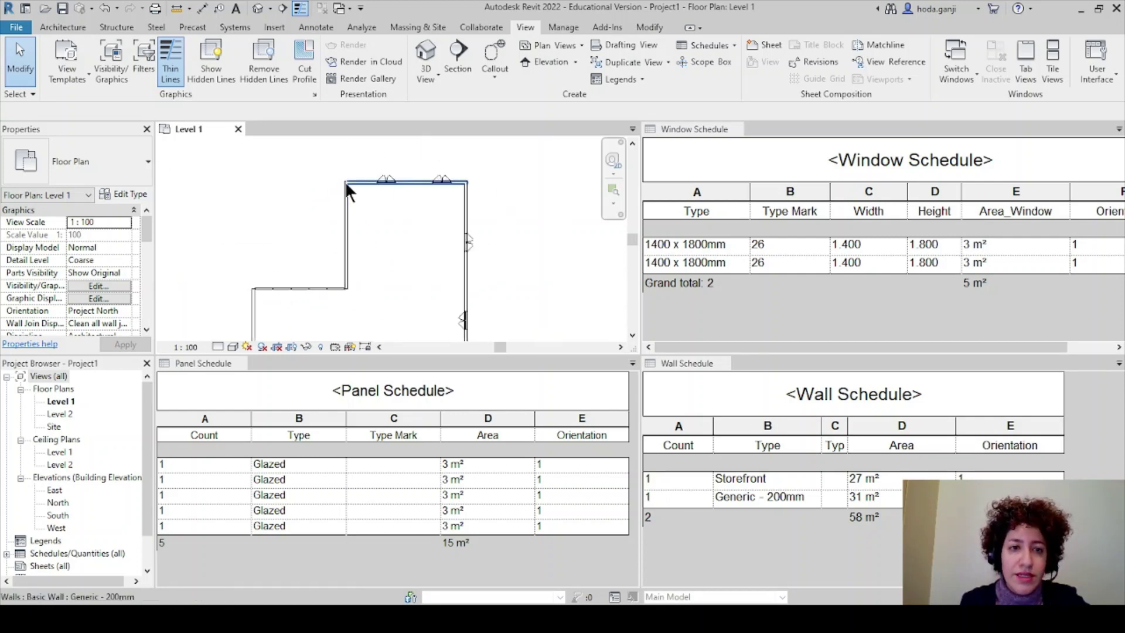
left_click(356, 183)
left_click(404, 277)
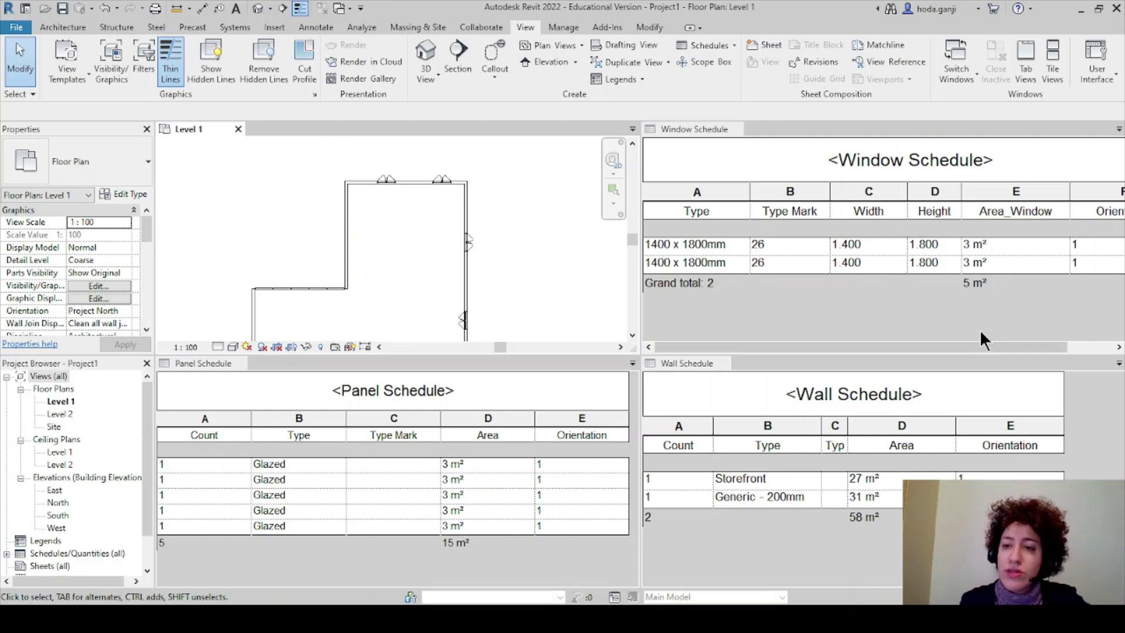
Switch to Calculator and compute the Orientation 1 window-to-wall percentage as 20 divided by 58, times 100
key("alt+Tab")
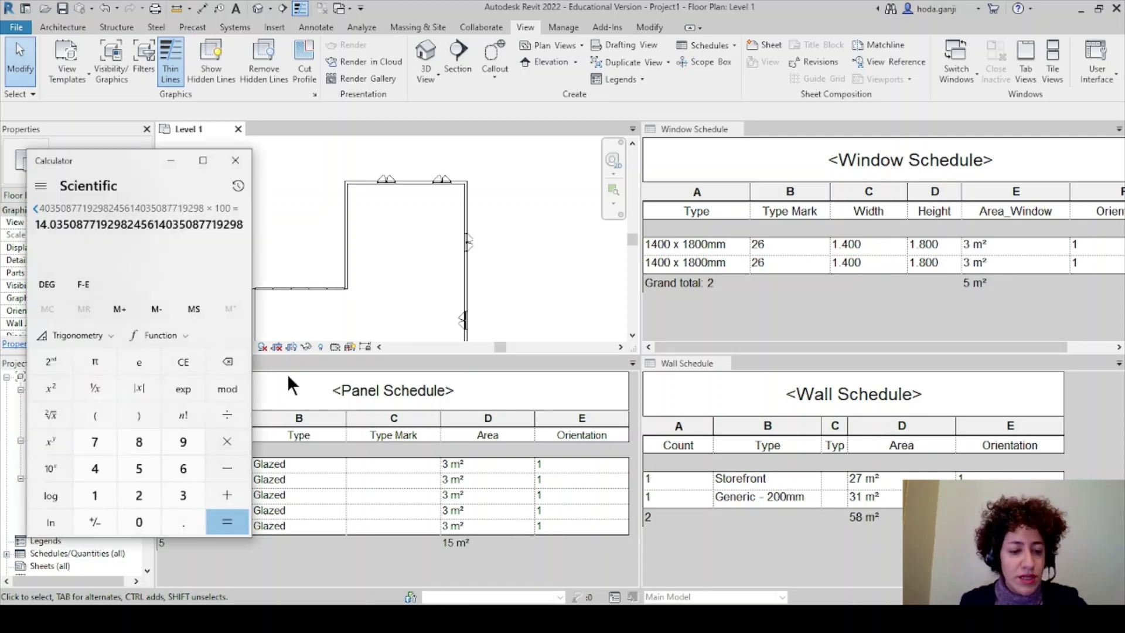
type("20")
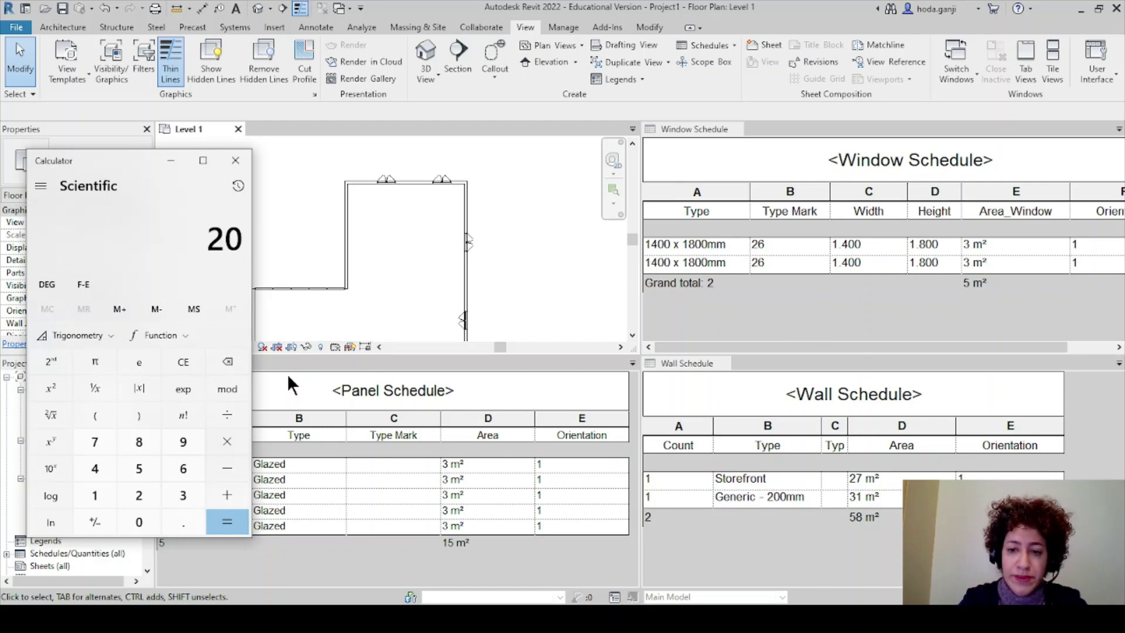
type("/58")
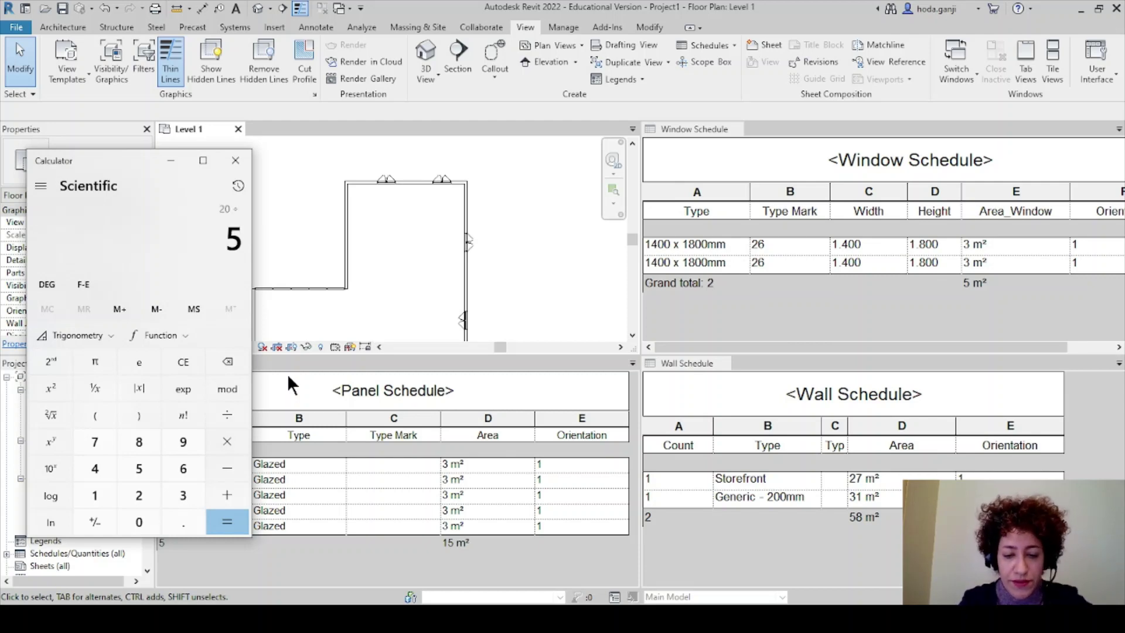
key("Return")
type("*100")
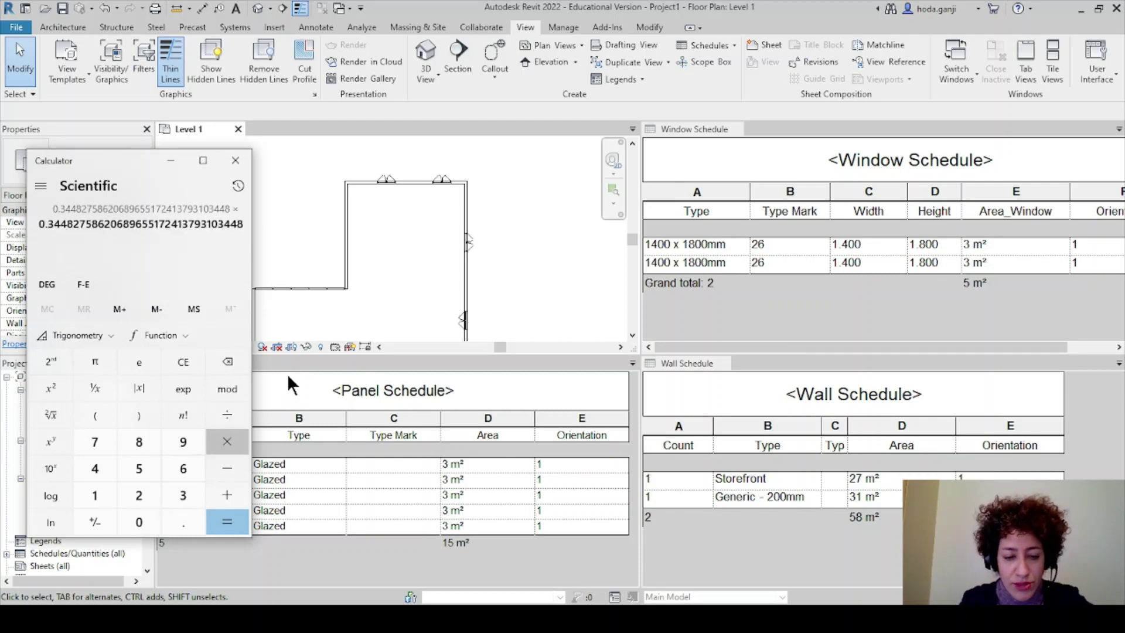
key("Return")
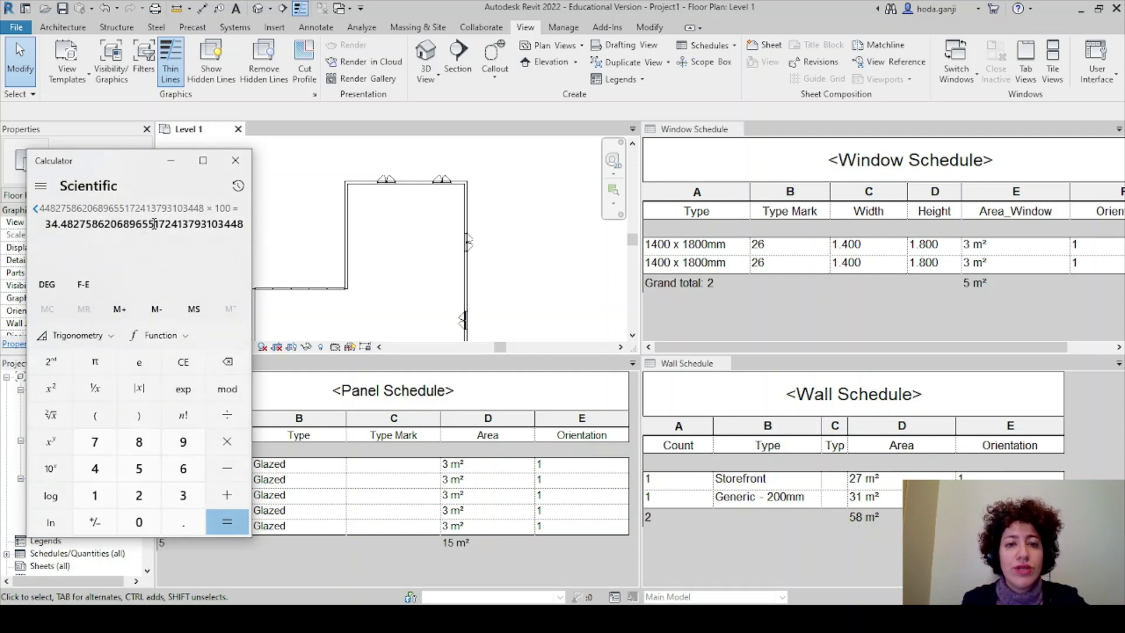
Inspect the corners of the two-window wall and the storefront wall in the Level 1 plan, and close Calculator
scroll(361, 185, "up", 2)
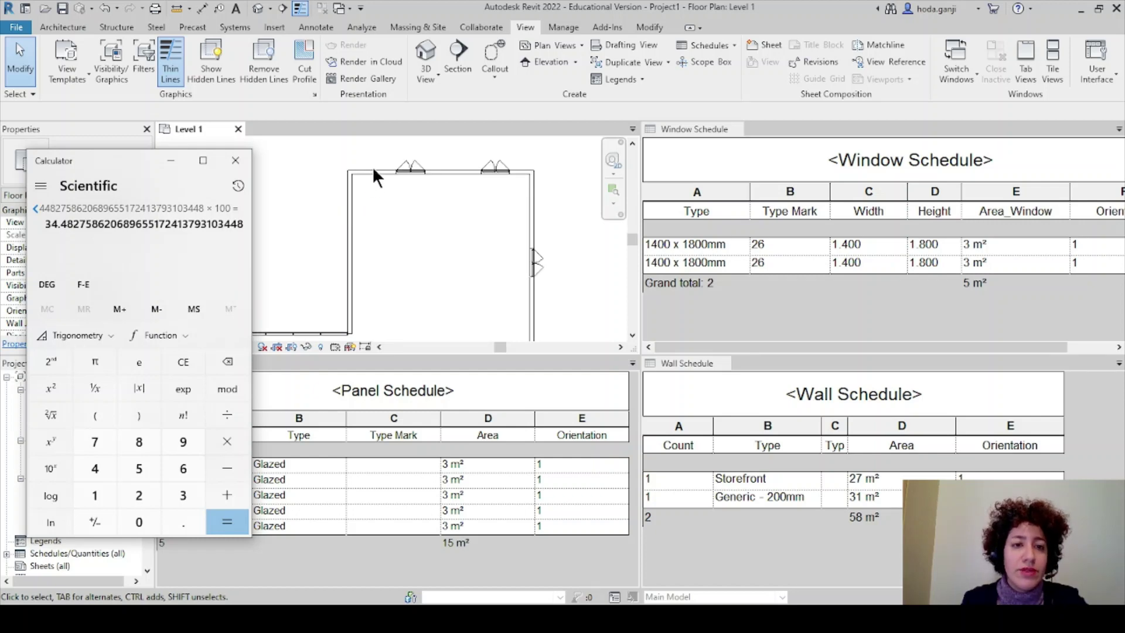
scroll(373, 168, "up", 2)
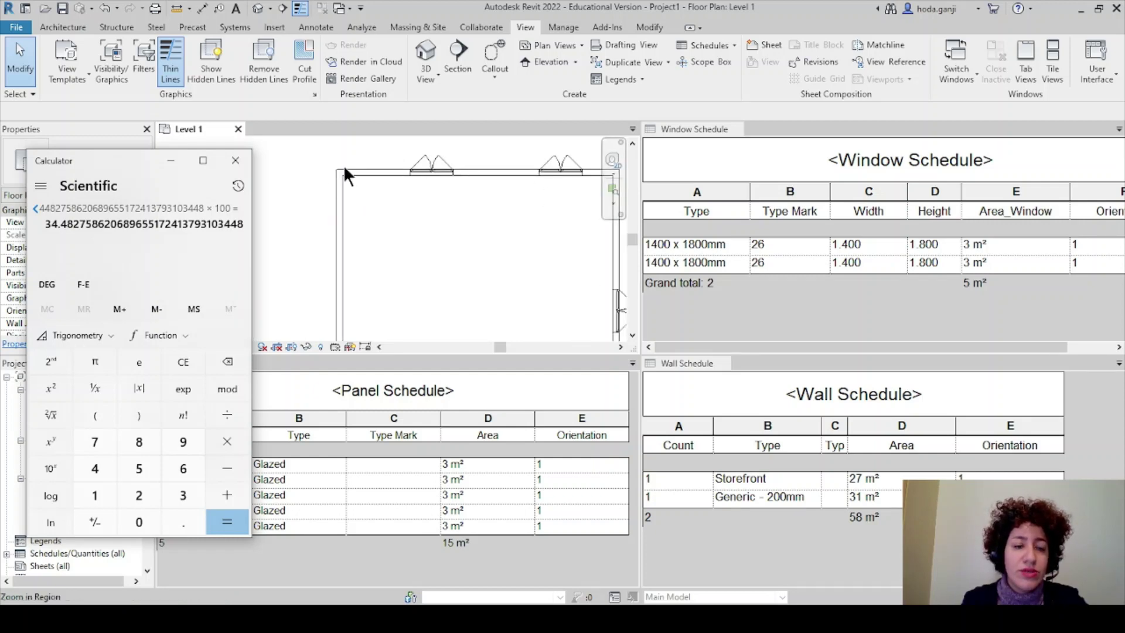
middle_click_drag(345, 169, 519, 286)
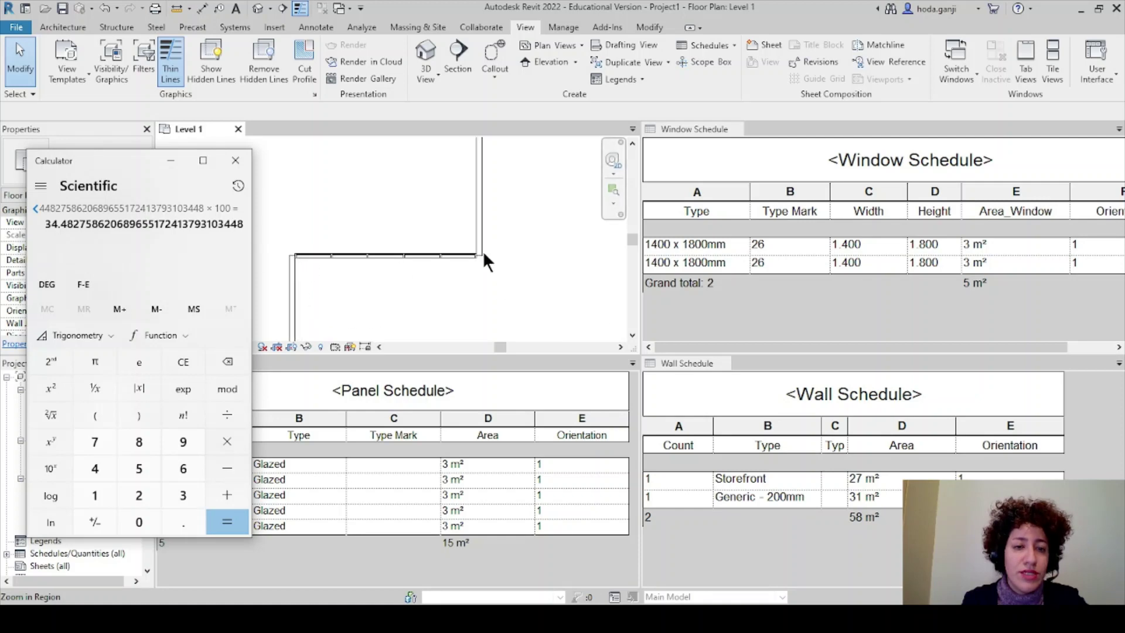
middle_click_drag(313, 273, 449, 182)
scroll(451, 176, "down", 3)
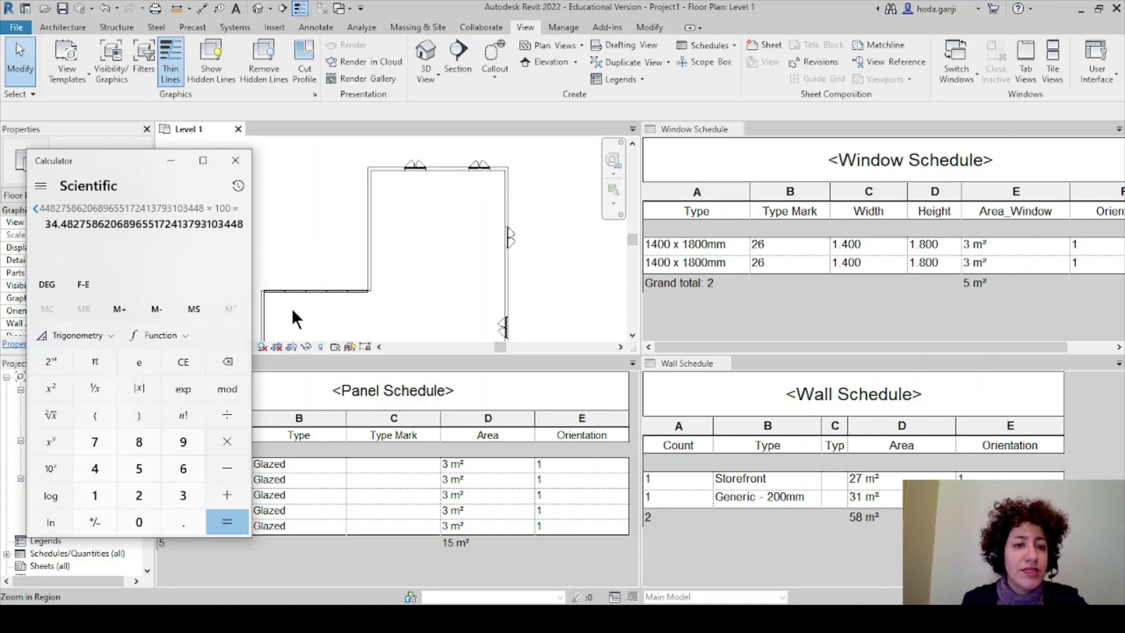
middle_click_drag(290, 307, 400, 308)
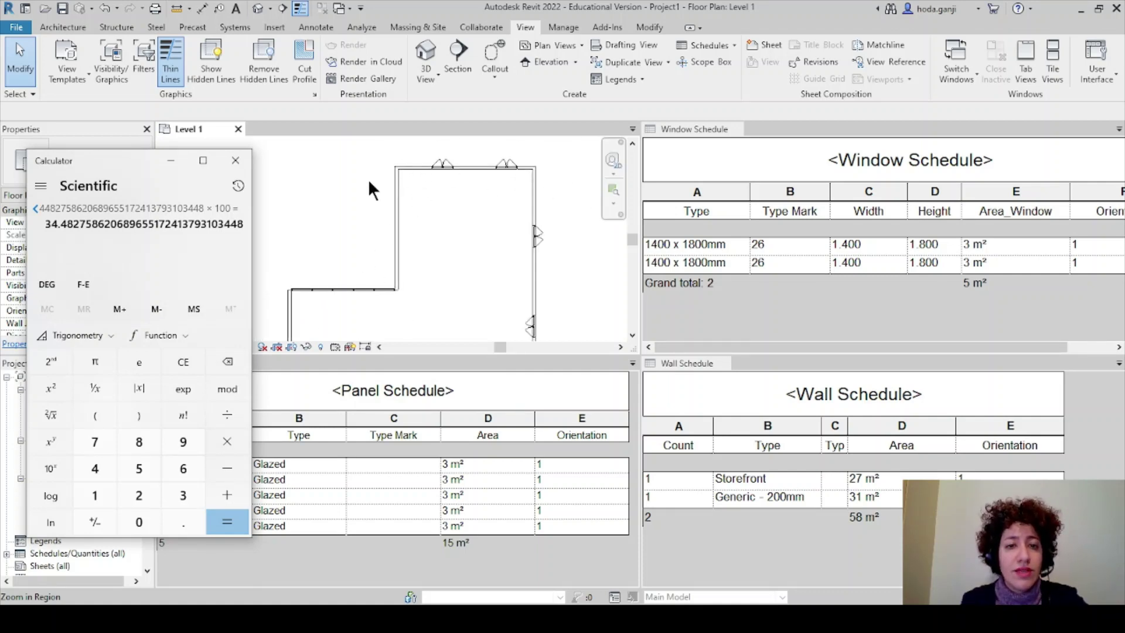
left_click(236, 160)
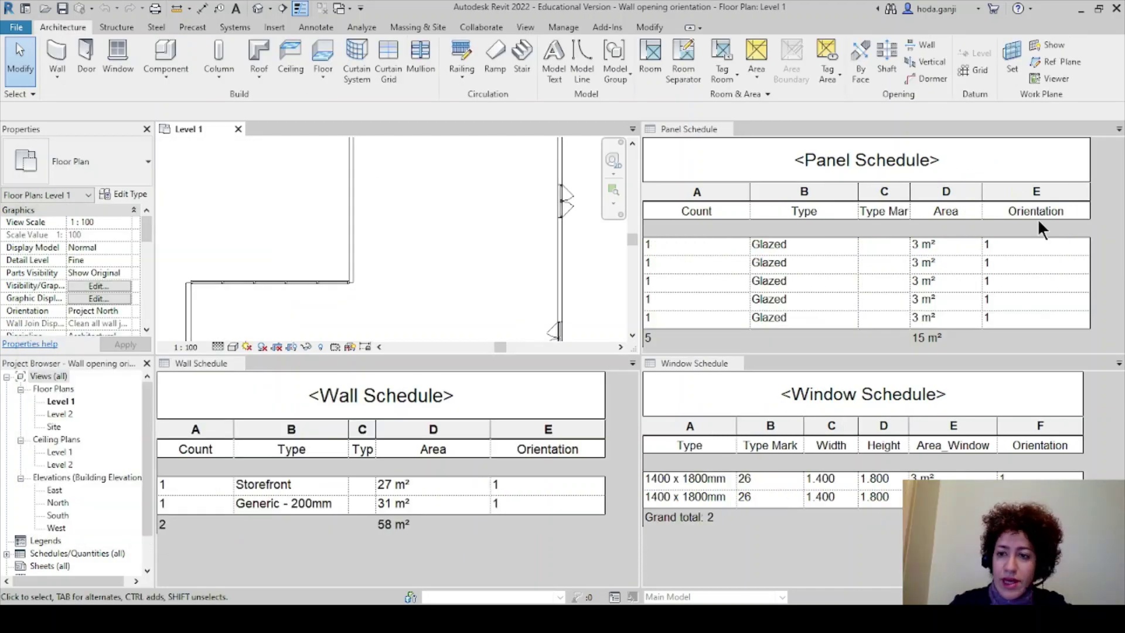
Open the 3D view and examine the panel rows of the storefront curtain wall
left_click(683, 129)
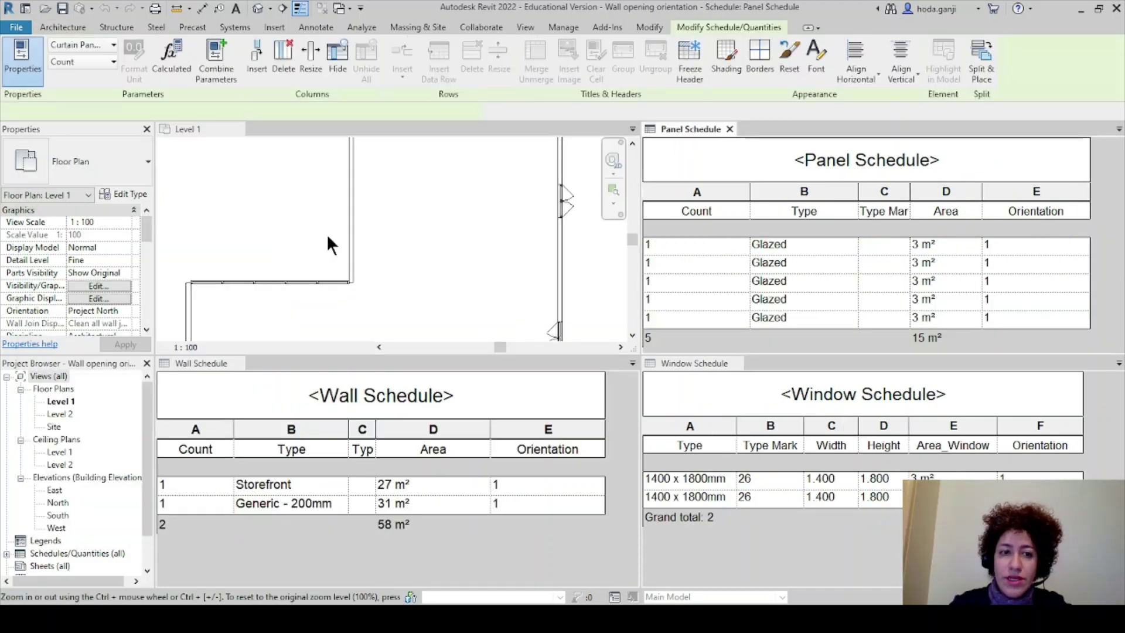
left_click(272, 191)
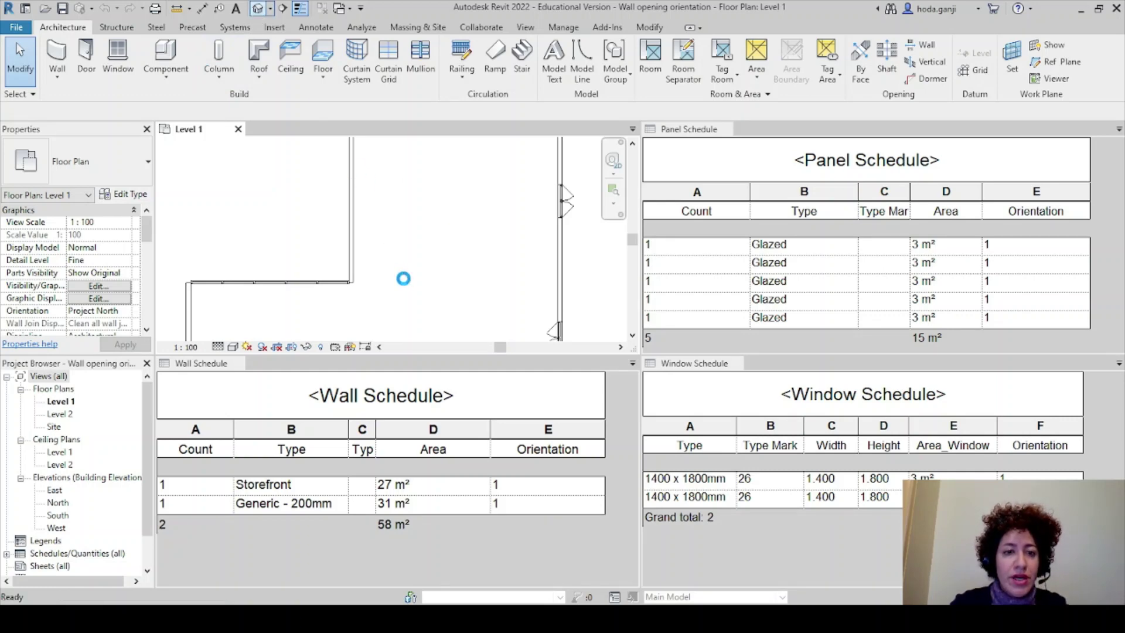
middle_click_drag(416, 256, 371, 293, "shift")
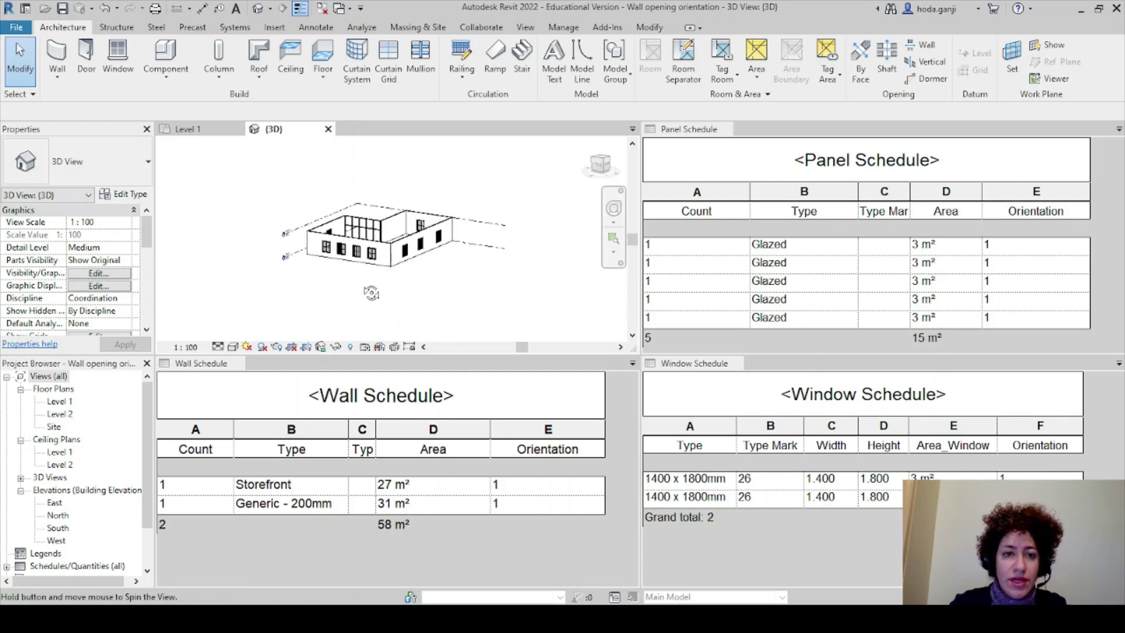
scroll(381, 270, "up", 5)
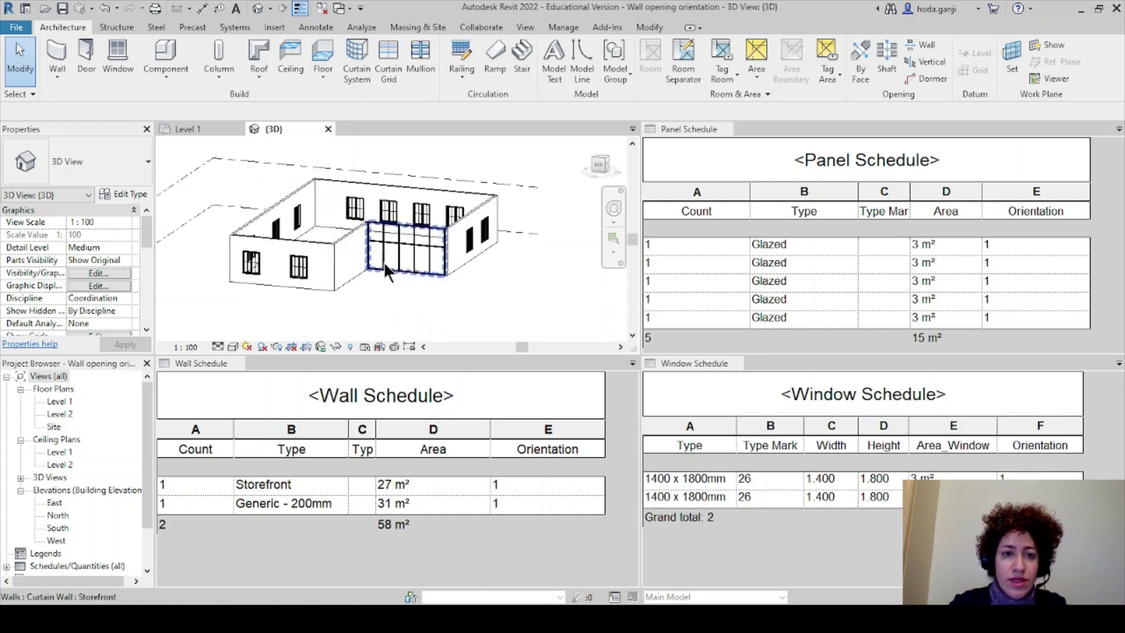
scroll(384, 261, "up", 6)
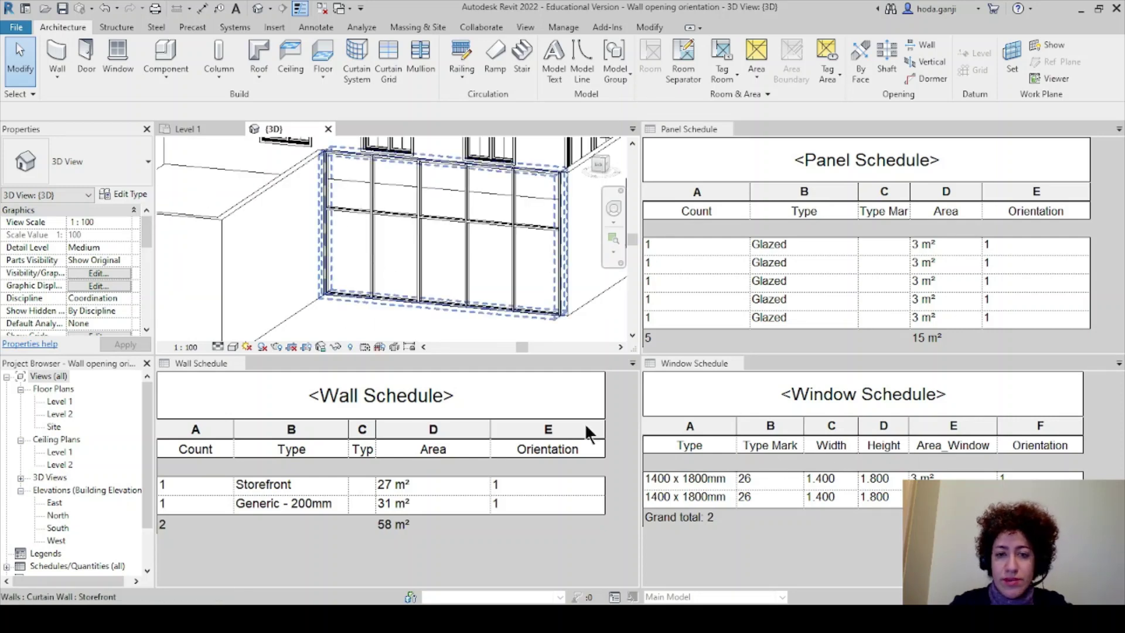
scroll(357, 177, "up", 1)
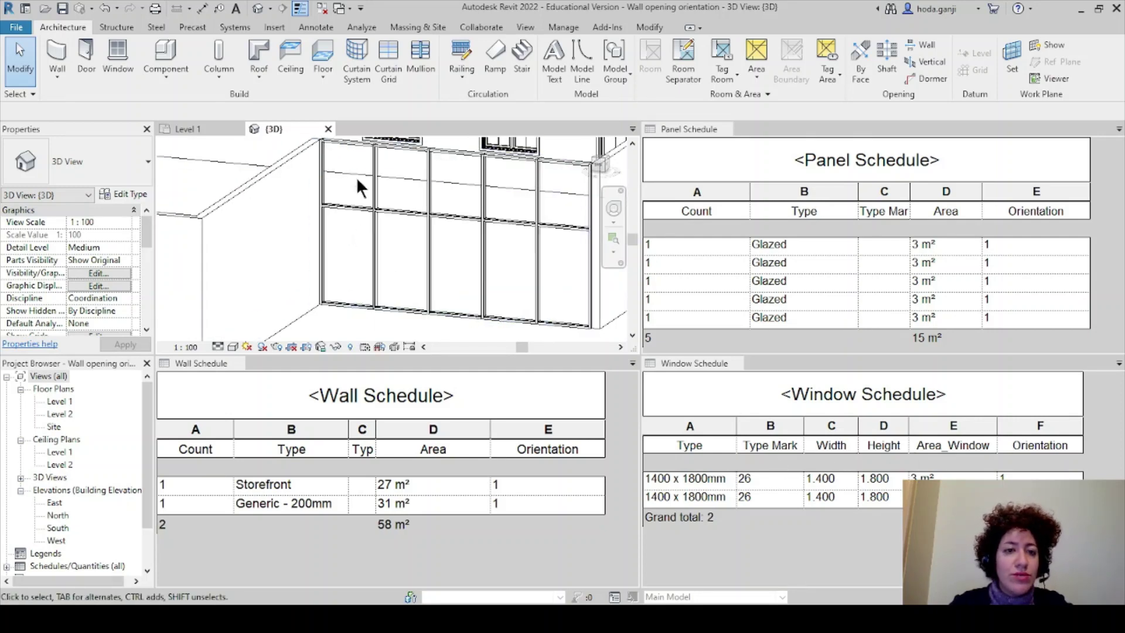
left_click(358, 147)
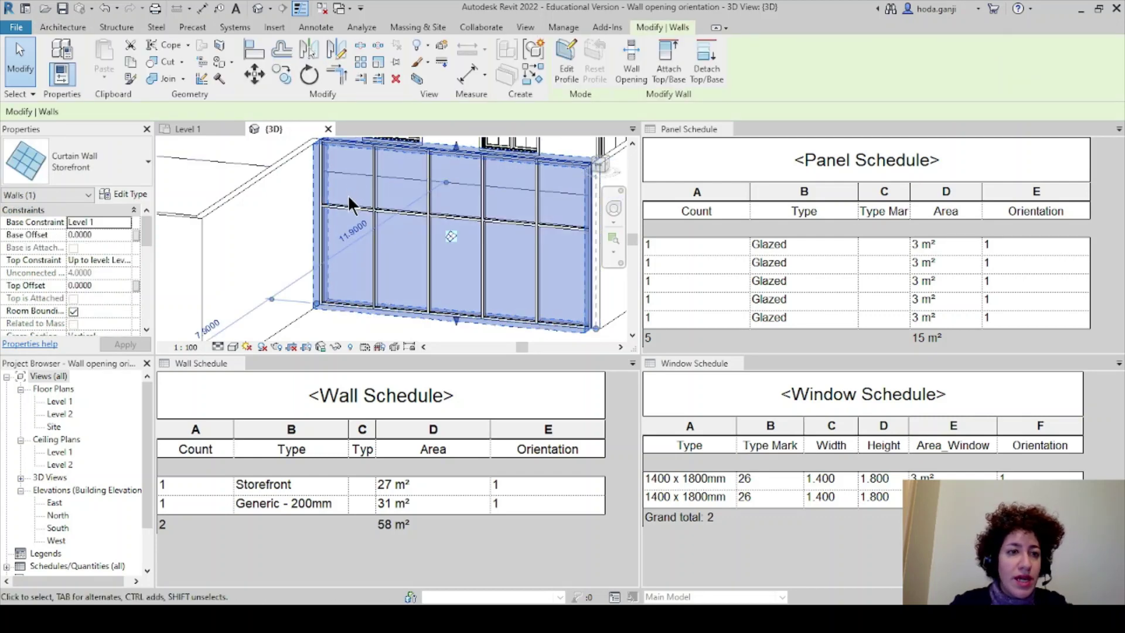
scroll(347, 194, "down", 1)
key("Escape")
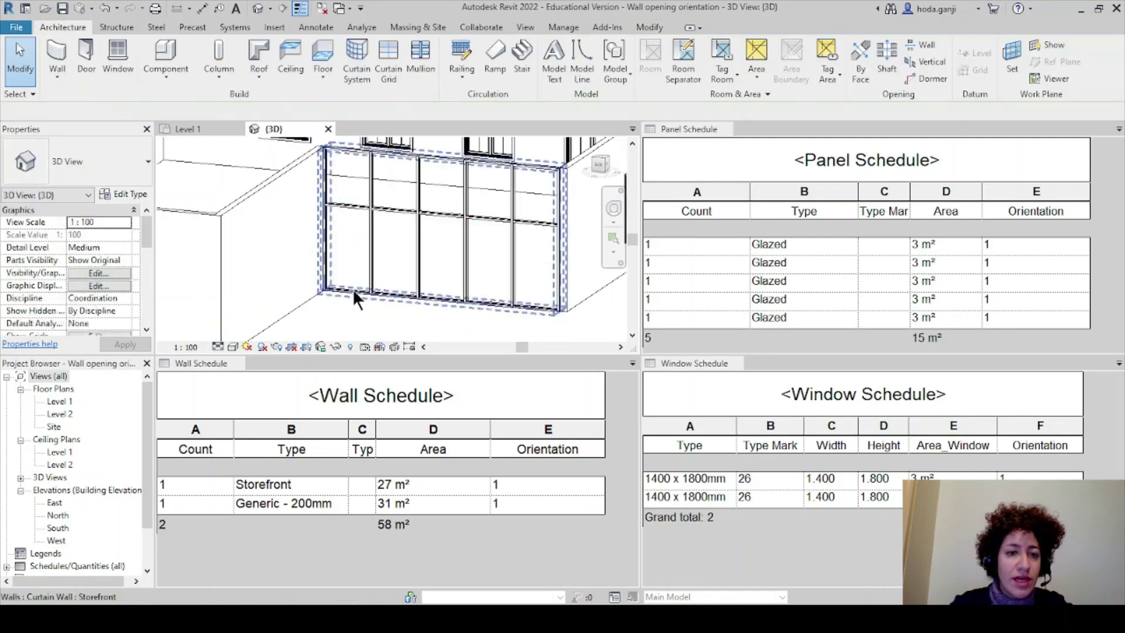
Select all glazed curtain panel instances, starting from a lower storefront panel, and set their Orientation to 1
key("Tab")
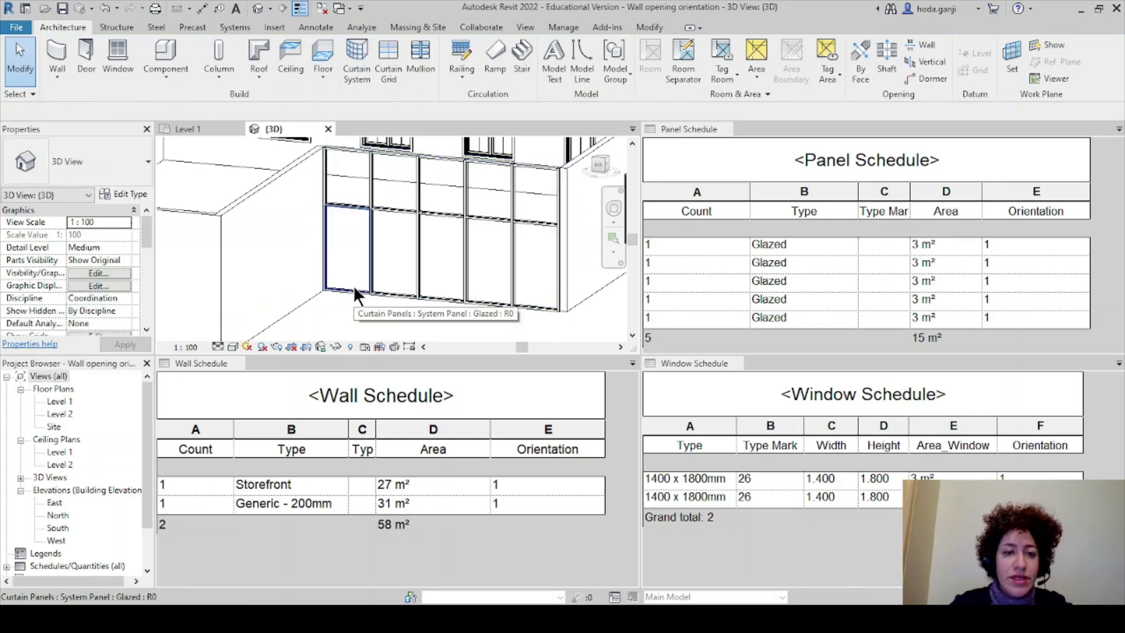
left_click(353, 285)
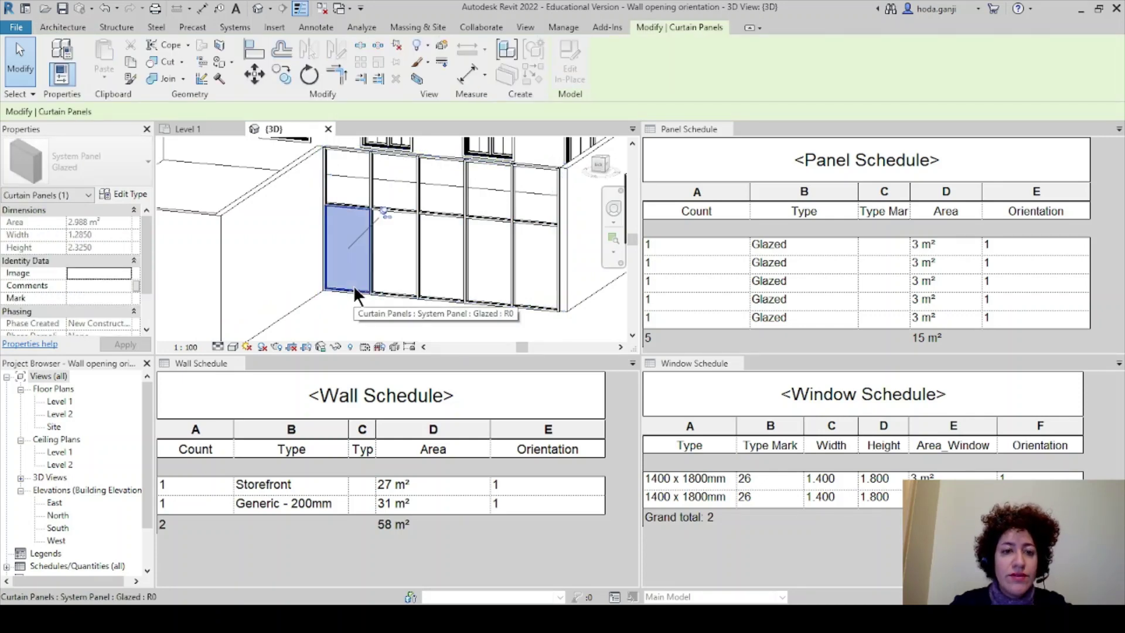
right_click(353, 285)
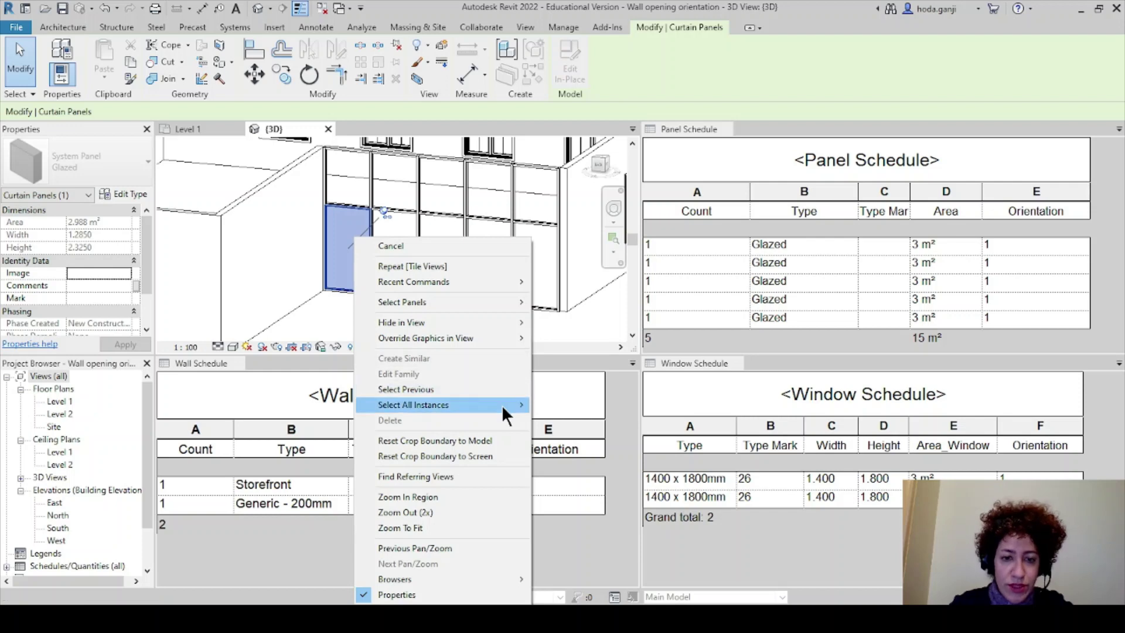
mouse_move(504, 404)
left_click(555, 415)
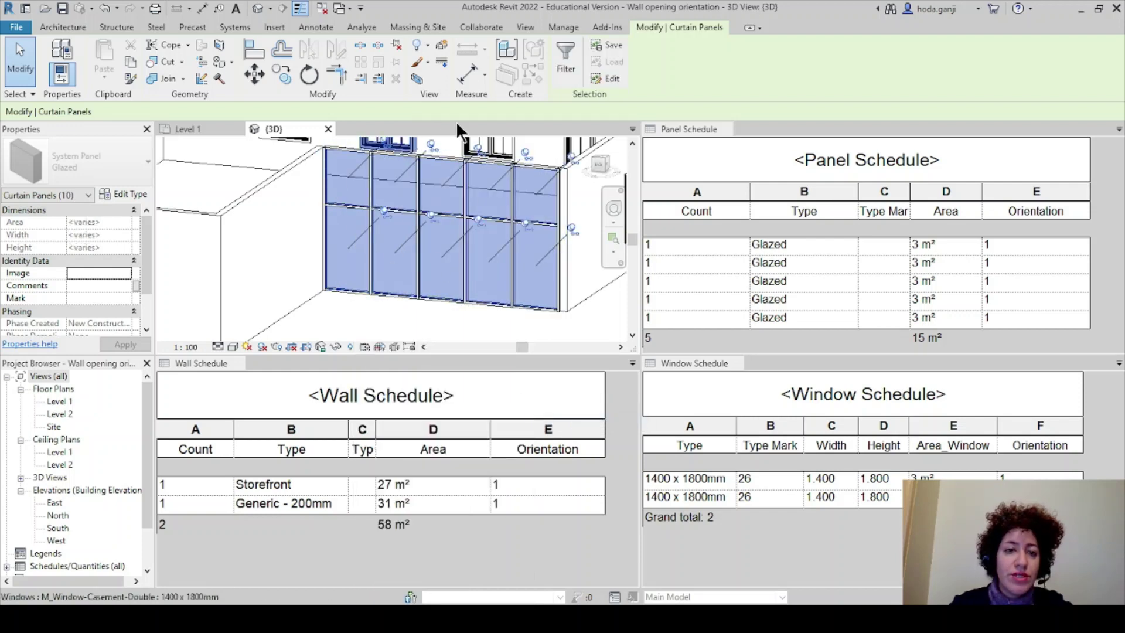
scroll(72, 290, "down", 2)
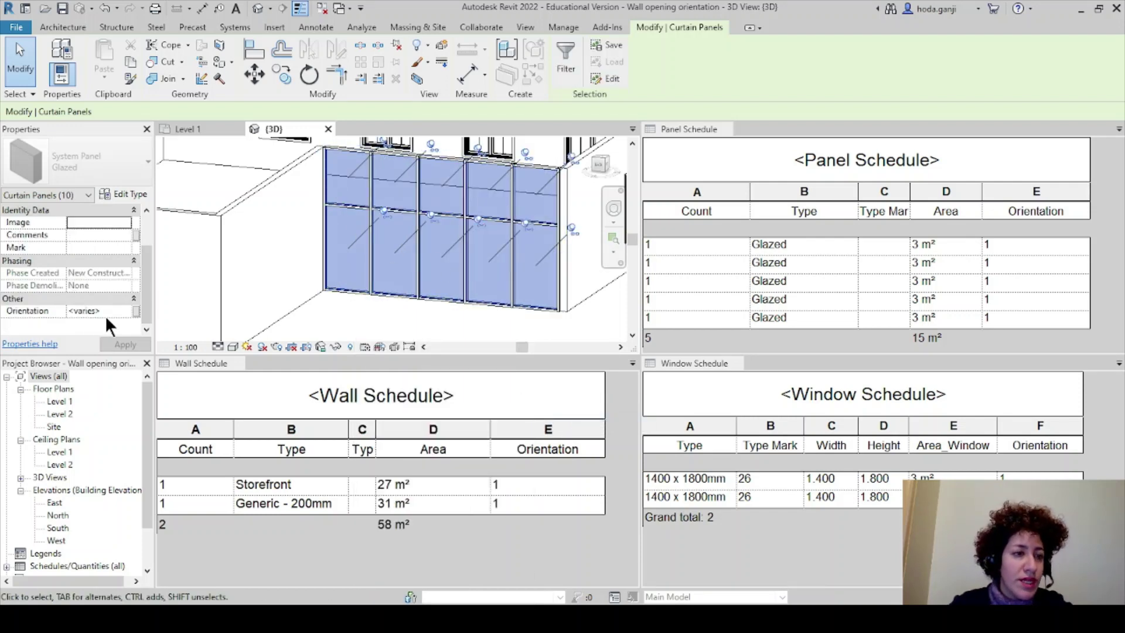
left_click(112, 310)
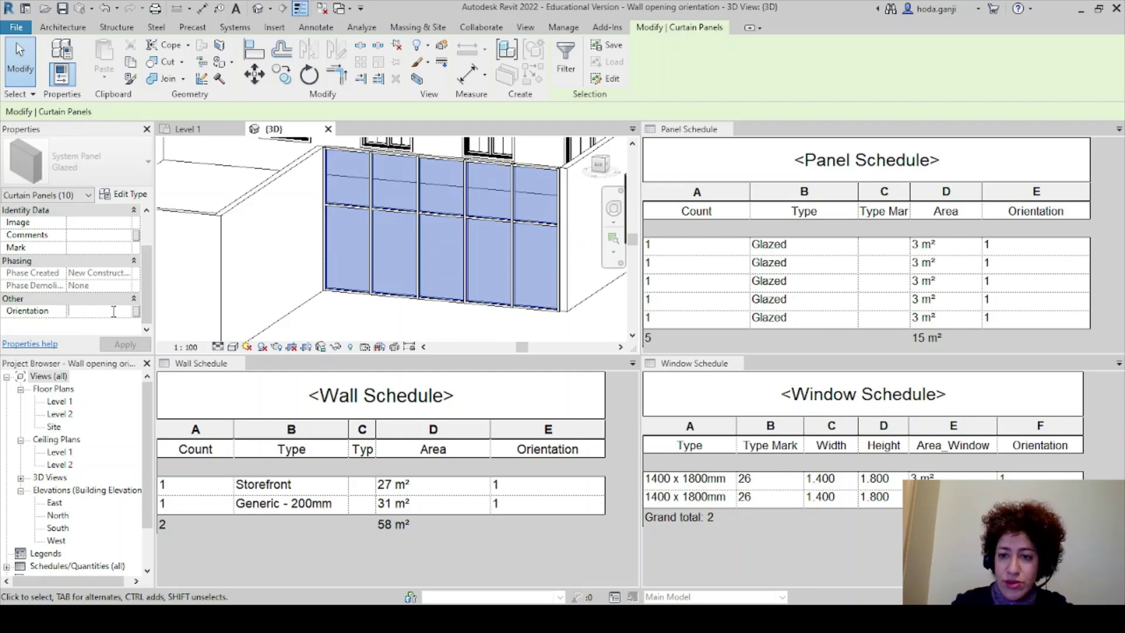
type("1")
left_click(125, 345)
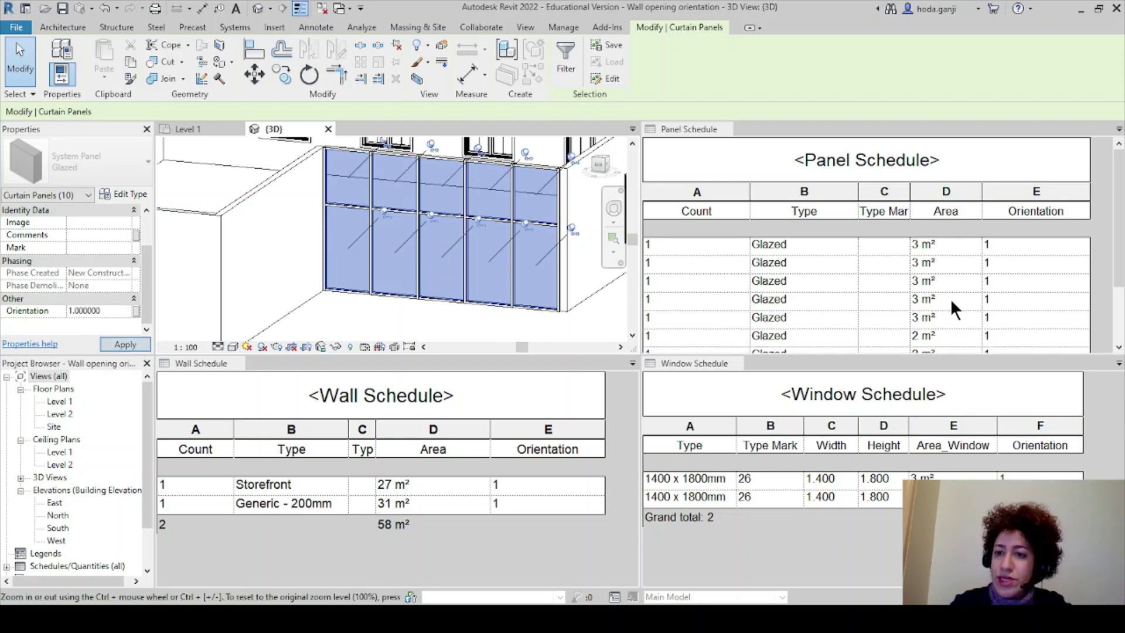
Check the panel, window and wall schedules for Orientation 1 areas, matching the wall entries to the two-window wall in 3D
left_click(765, 351)
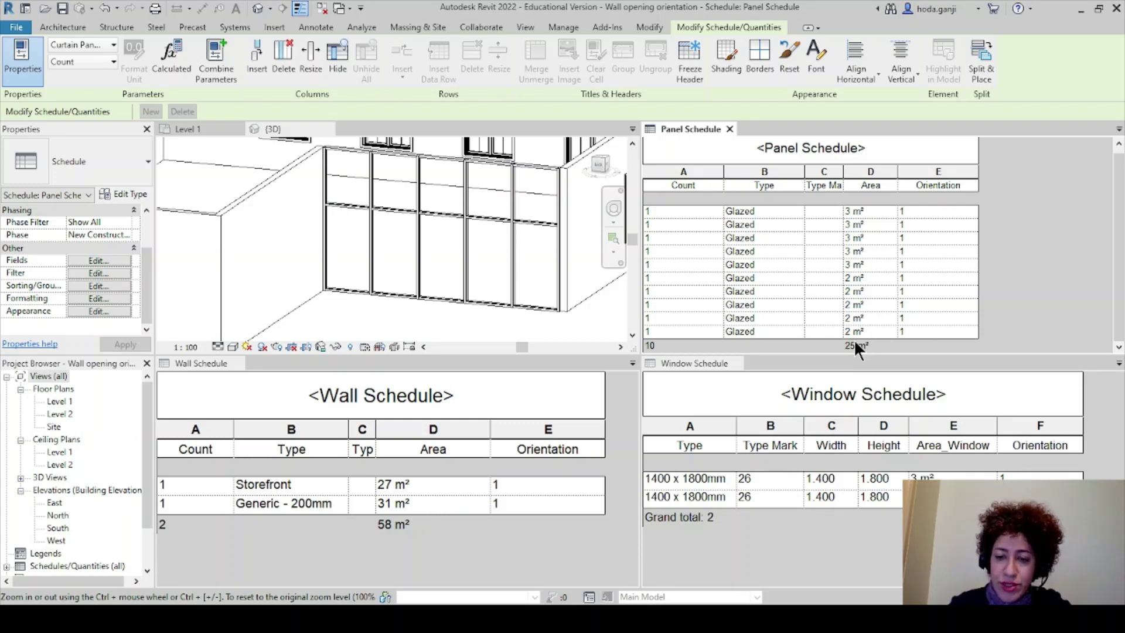
left_click(698, 362)
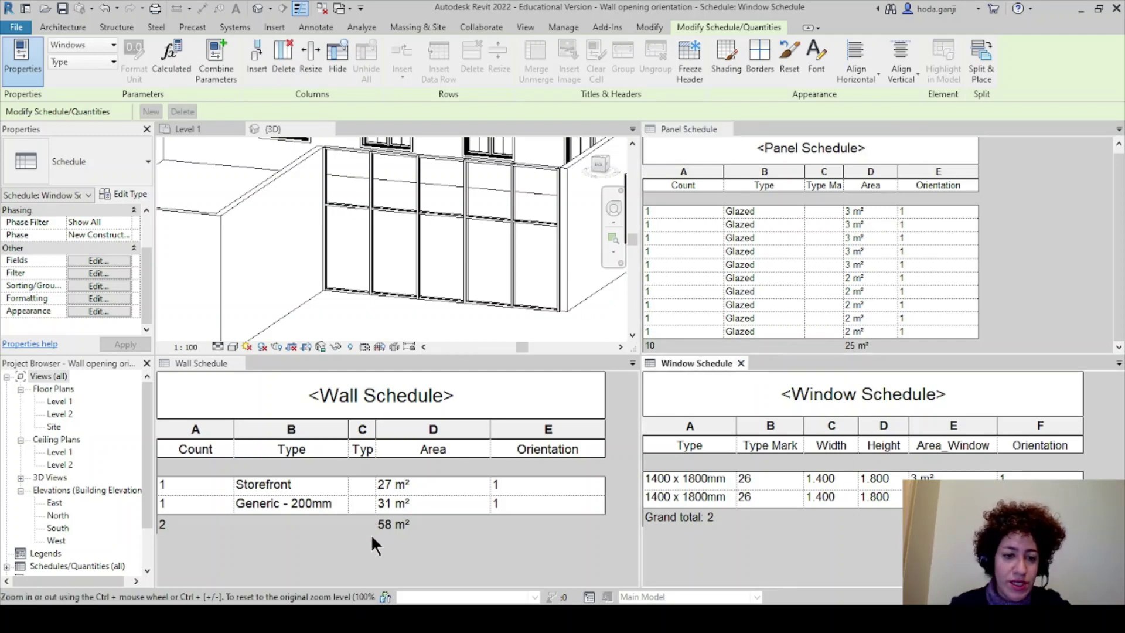
scroll(209, 326, "down", 3)
left_click(235, 299)
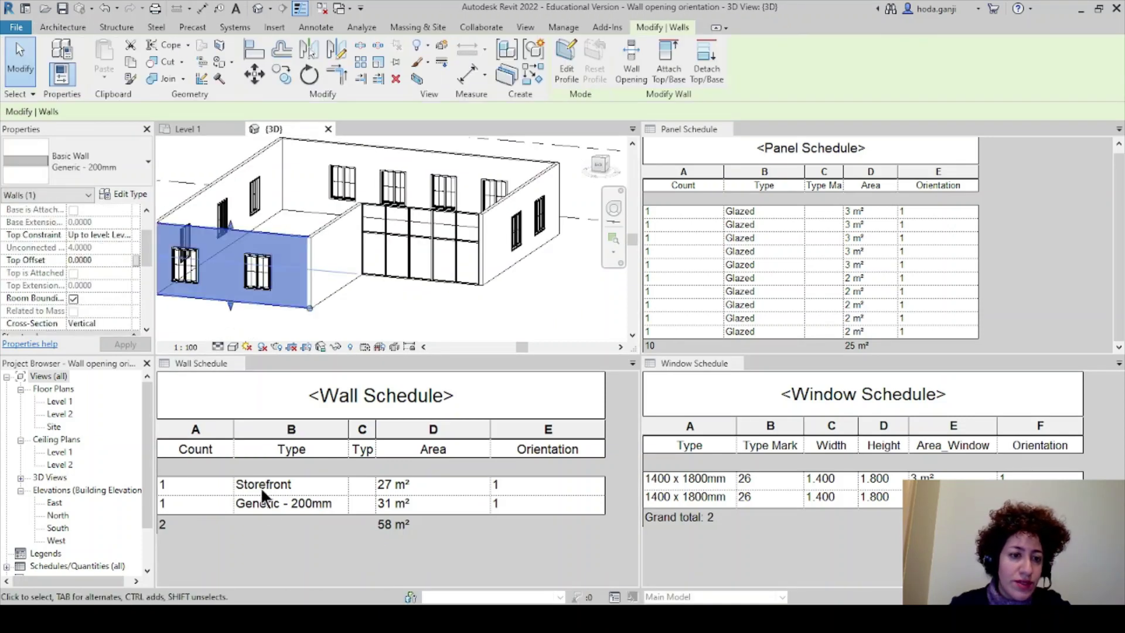
left_click(360, 307)
scroll(416, 258, "up", 2)
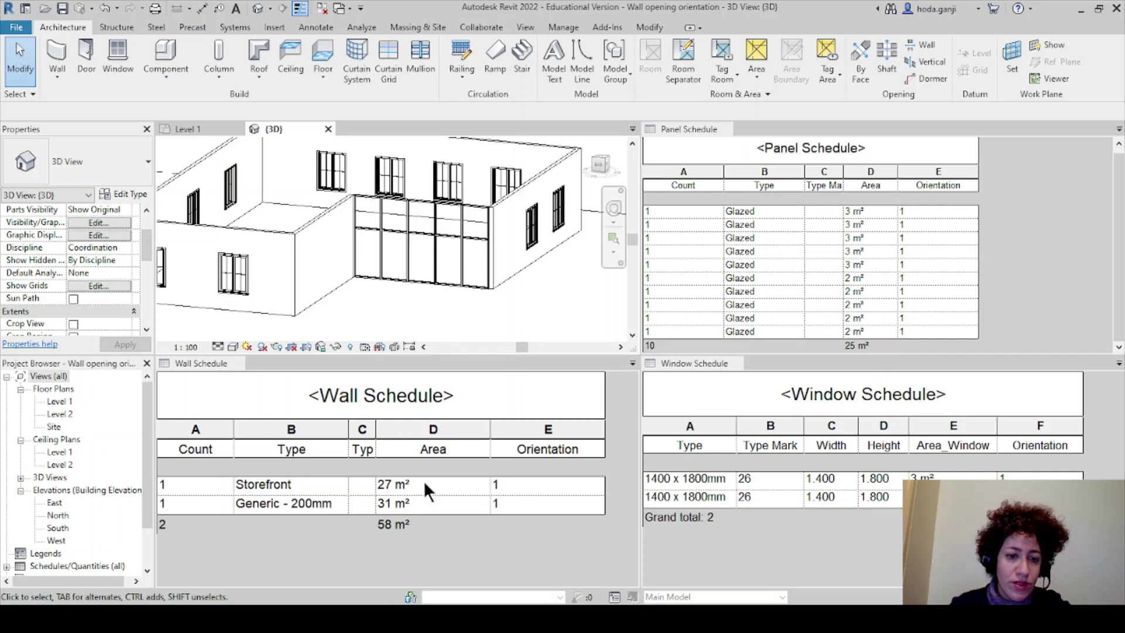
left_click(381, 531)
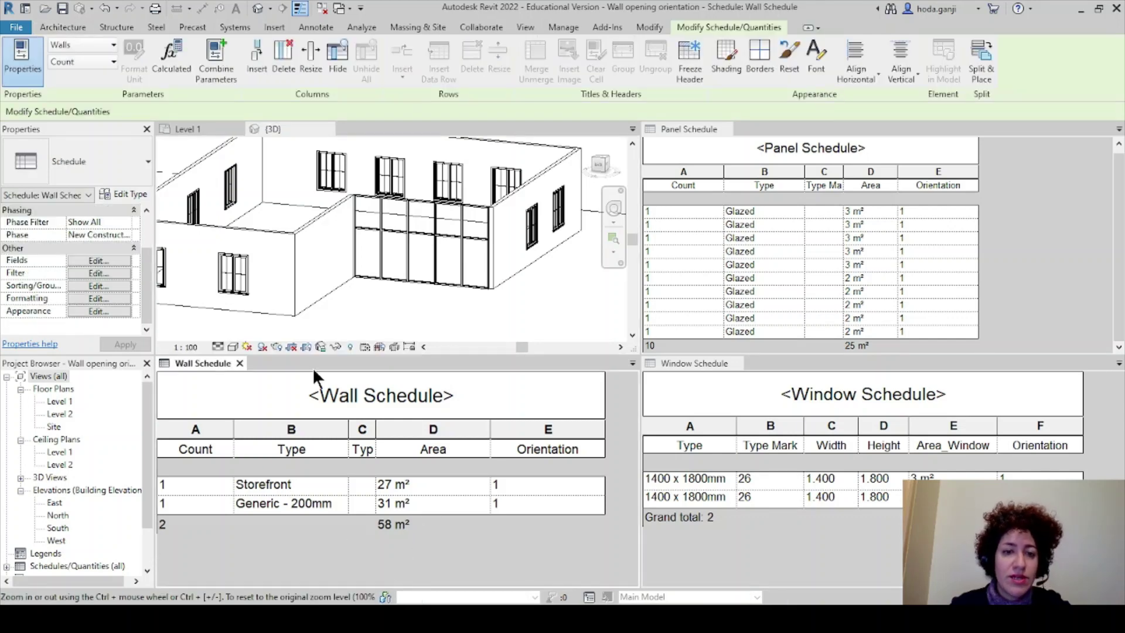
Switch to Calculator and compute the Orientation 1 window-to-wall percentage as 30 divided by 58, times 100
key("alt+Tab")
left_click_drag(135, 160, 122, 82)
type("30")
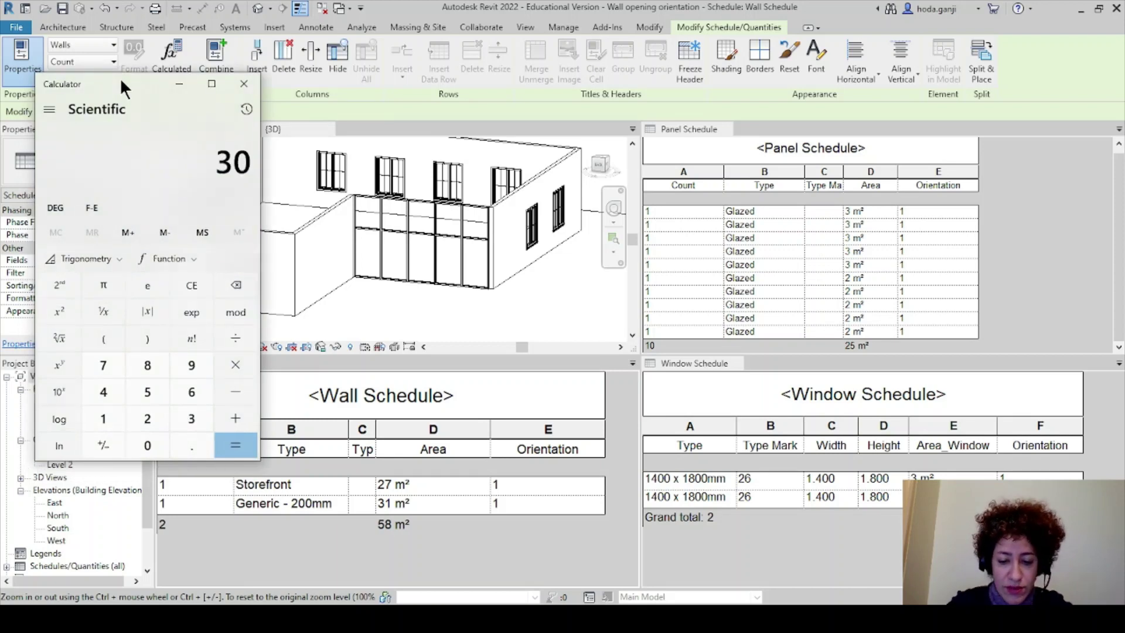
type("/58")
key("Return")
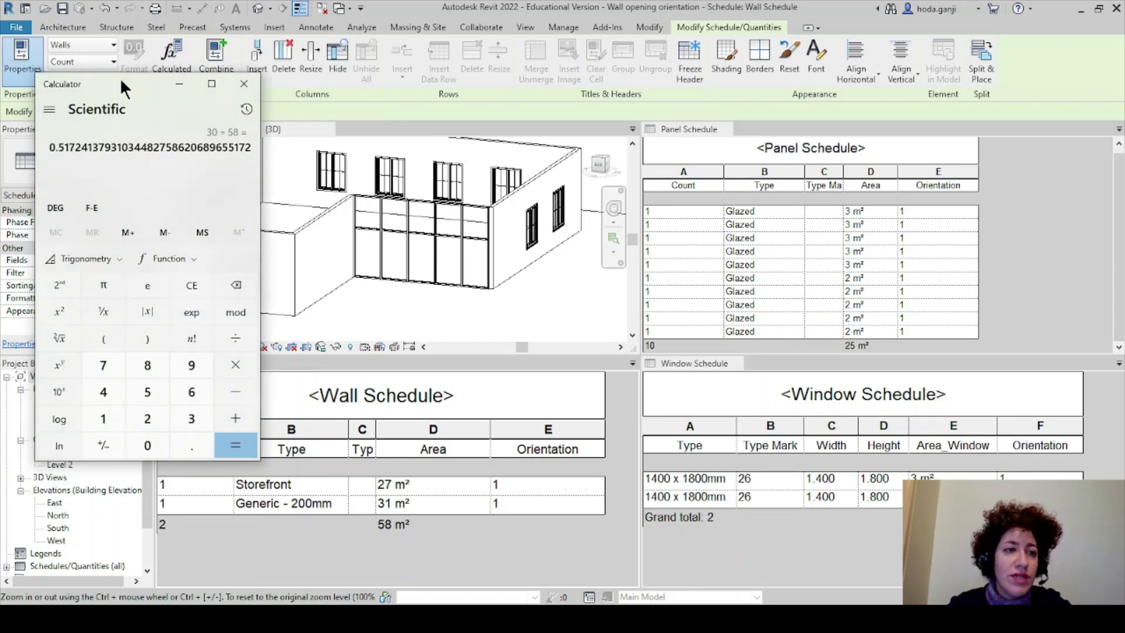
left_click(238, 375)
type("100")
key("Return")
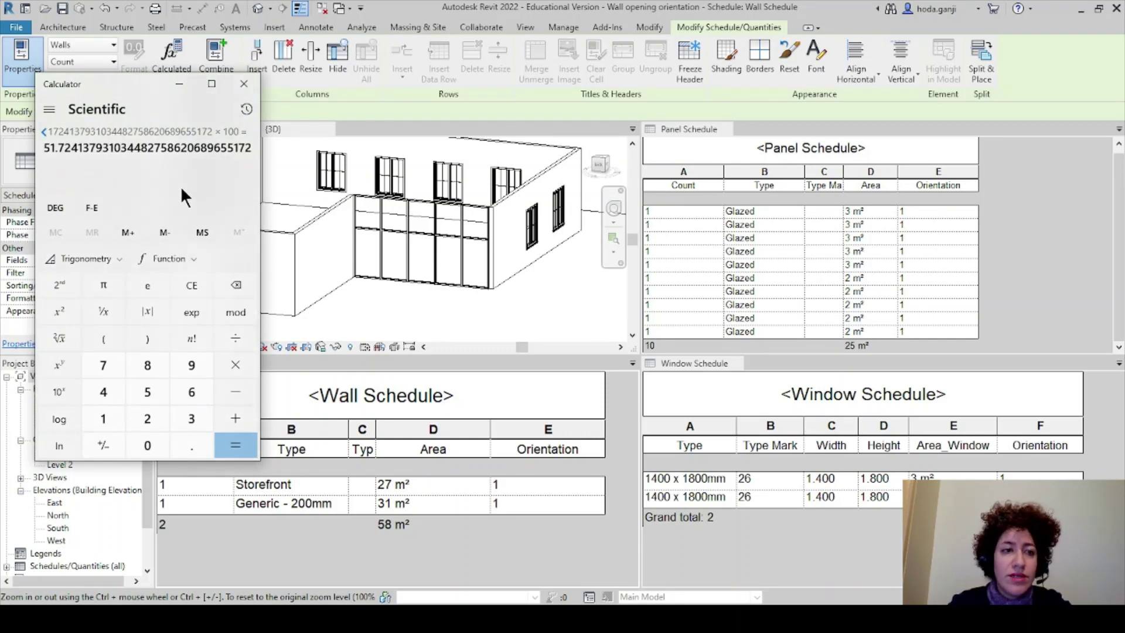
Return to Revit and inspect the storefront wall and the parallel two-window wall in the 3D view
left_click(413, 309)
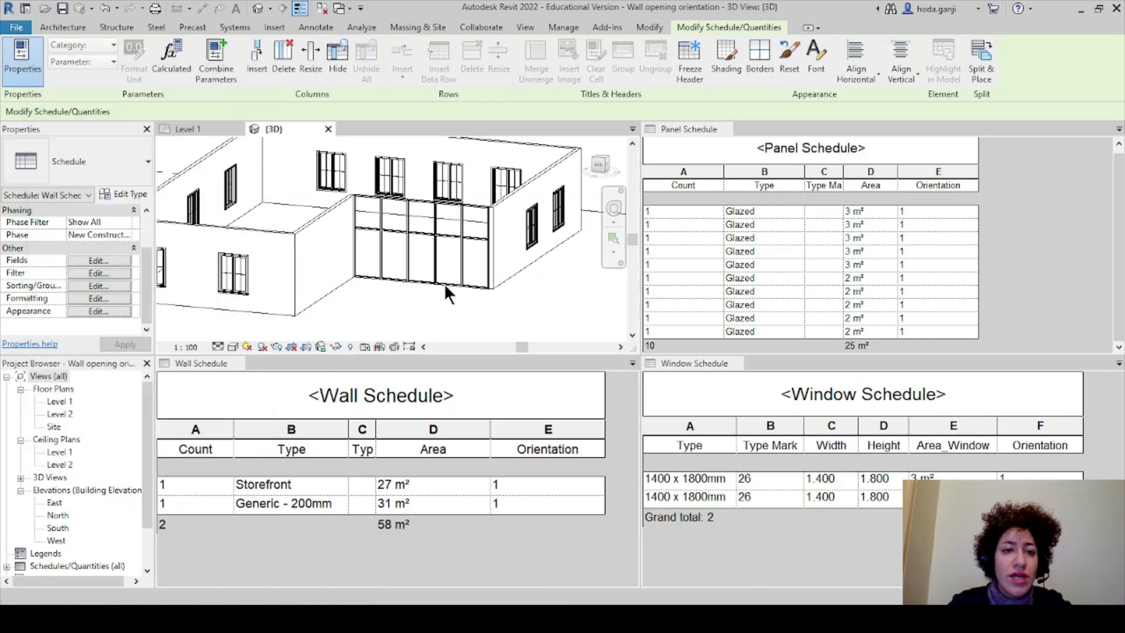
middle_click_drag(444, 283, 279, 267, "shift")
middle_click_drag(414, 262, 462, 256, "shift")
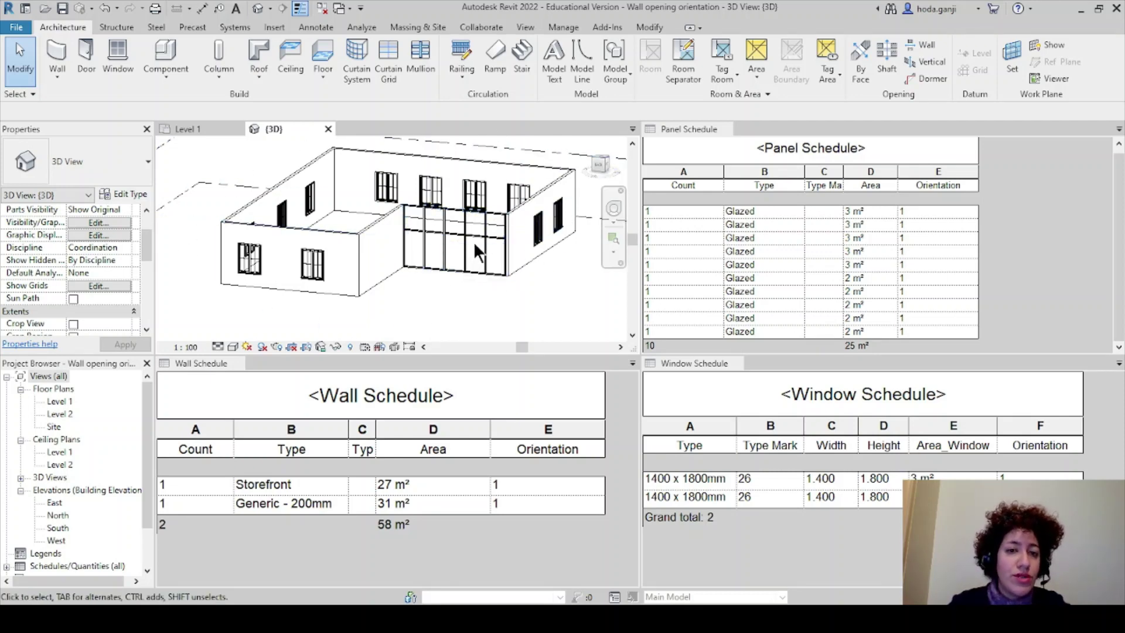
middle_click_drag(474, 245, 436, 275, "shift")
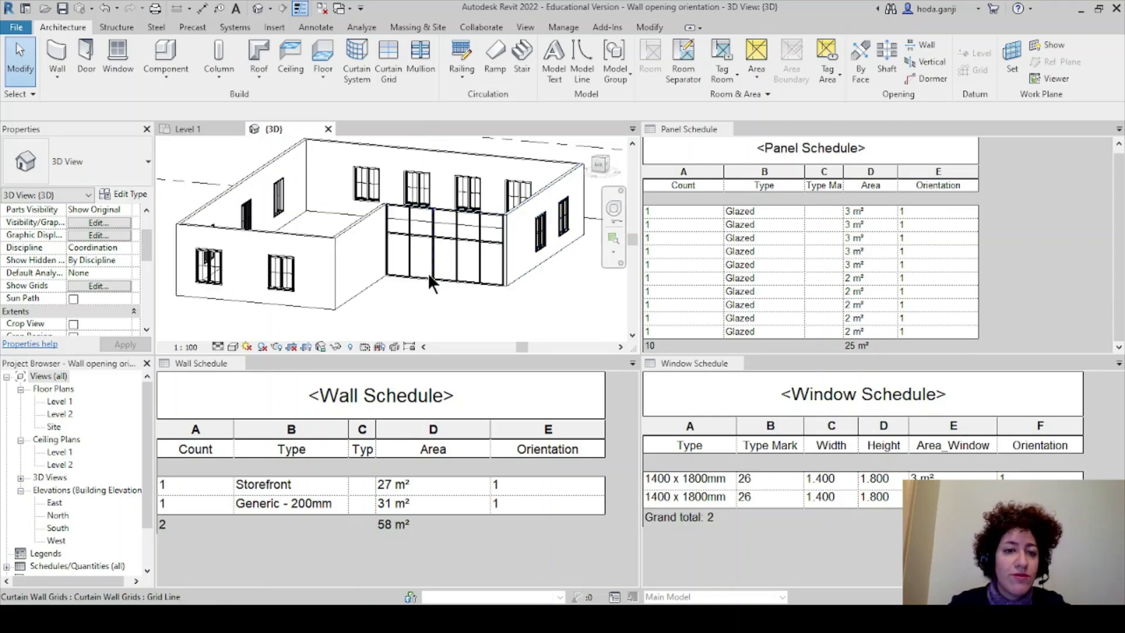